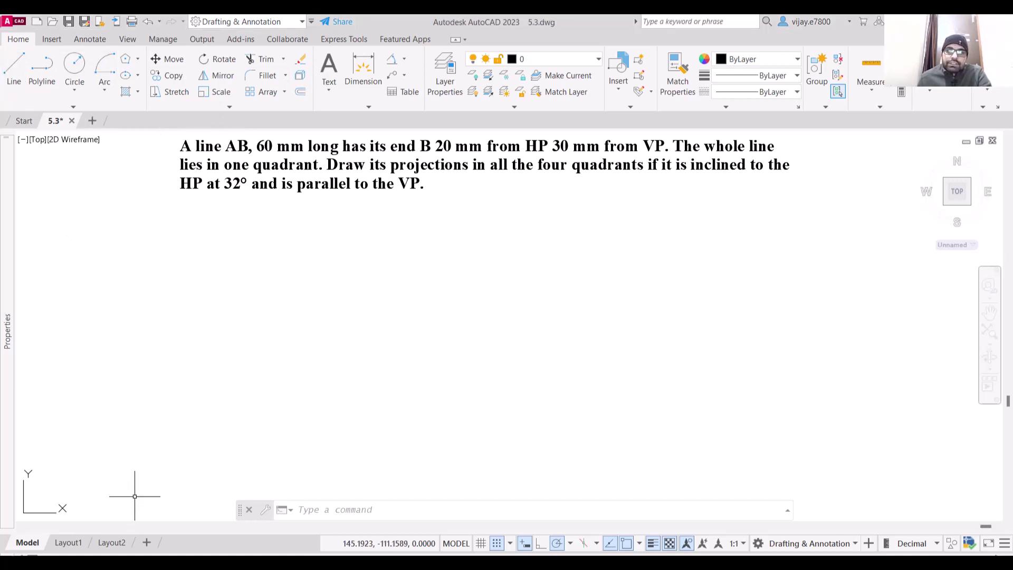
Draw a long horizontal XY reference line across the drawing below the problem statement
{"action": "left_click", "coordinate": [151, 378]}
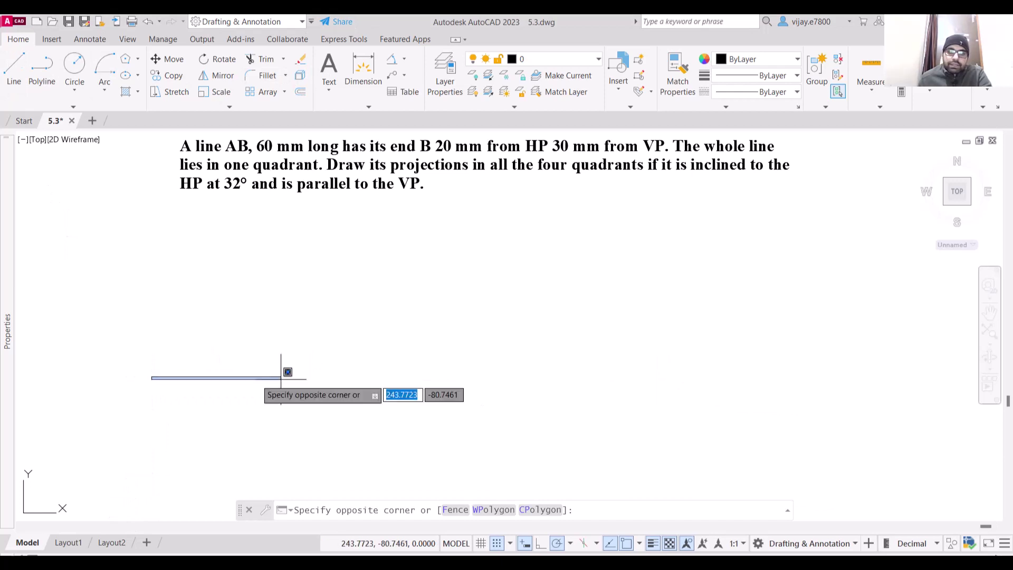
{"action": "type", "text": "l"}
{"action": "key", "text": "Return"}
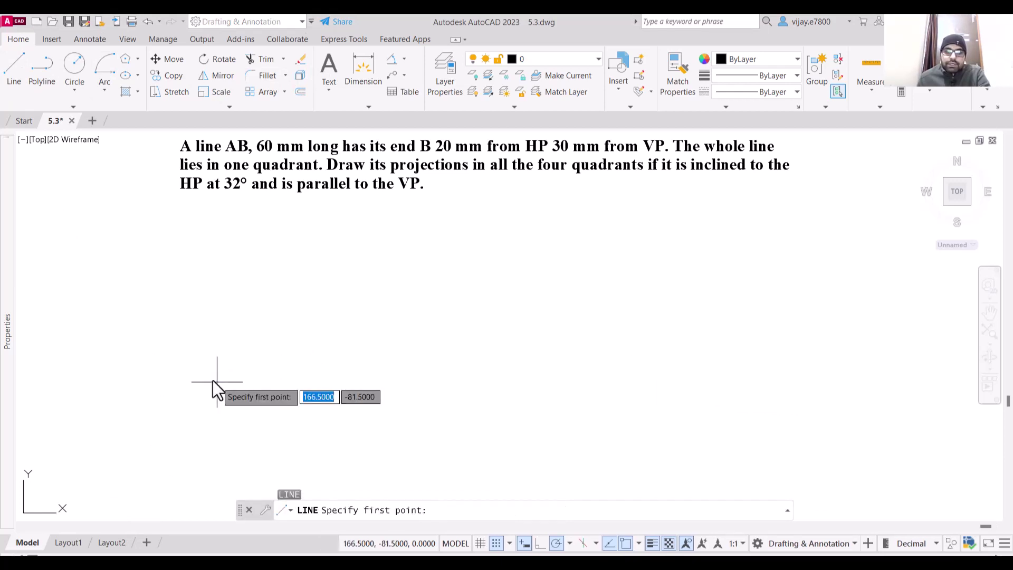
{"action": "left_click", "coordinate": [177, 381]}
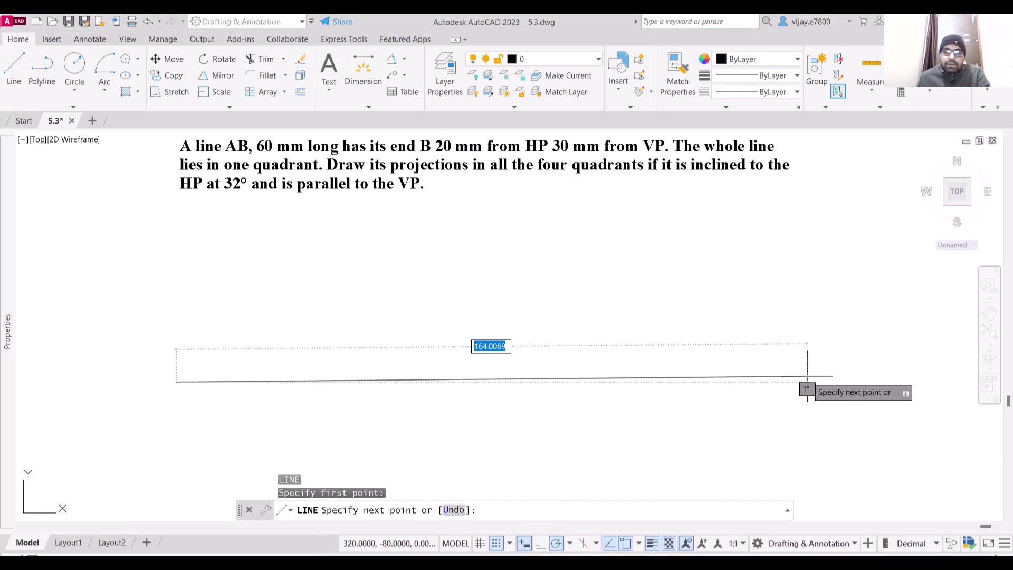
{"action": "left_click", "coordinate": [837, 380]}
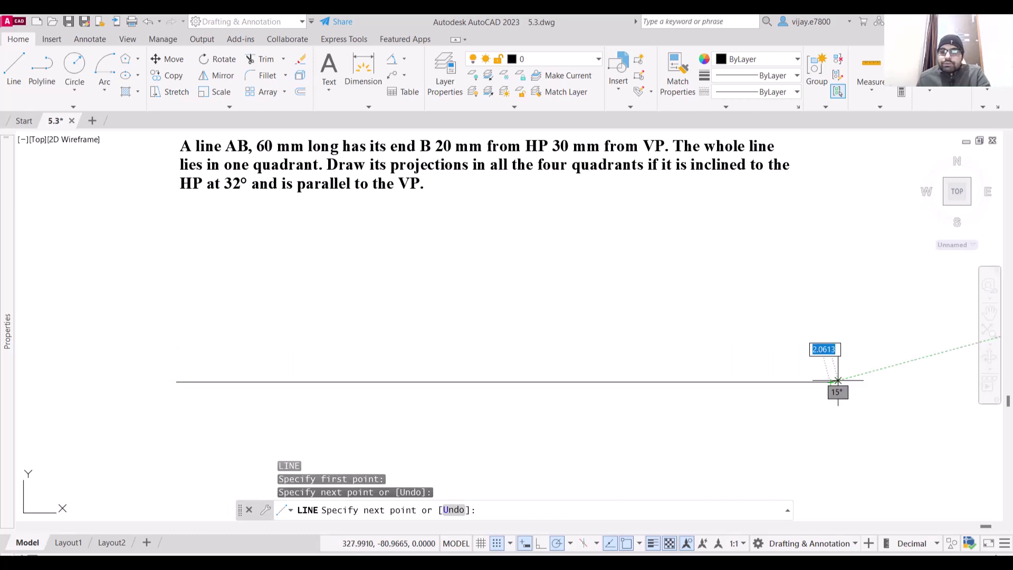
{"action": "key", "text": "Escape"}
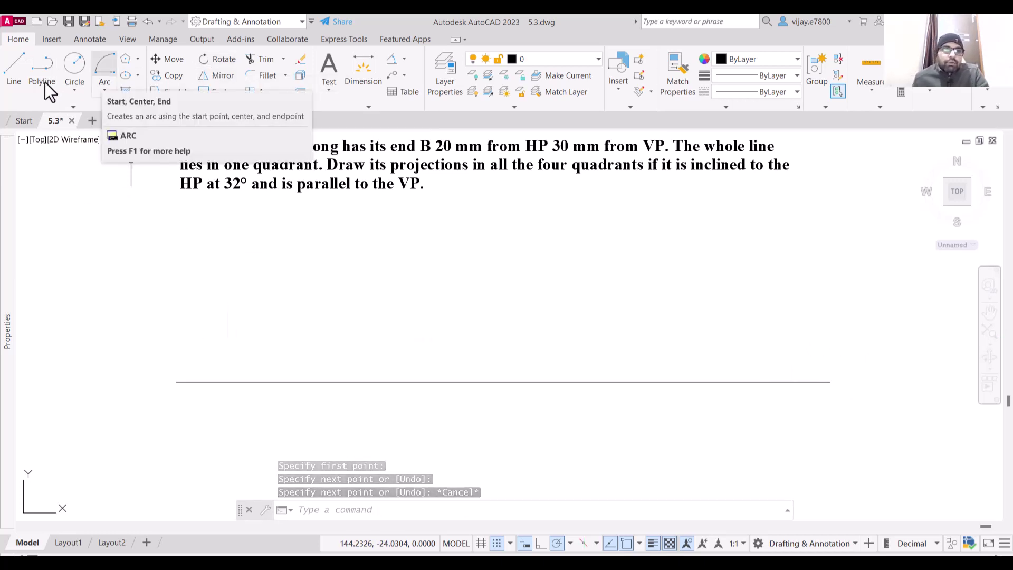
{"action": "left_click", "coordinate": [19, 82]}
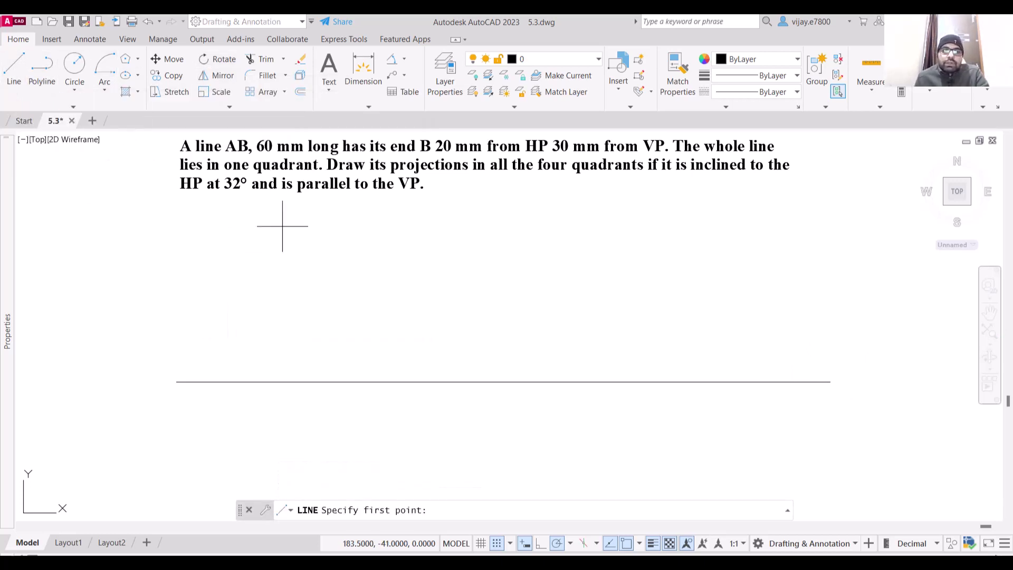
Draw a 20 mm vertical line rising from the XY line's left endpoint
{"action": "left_click", "coordinate": [176, 381]}
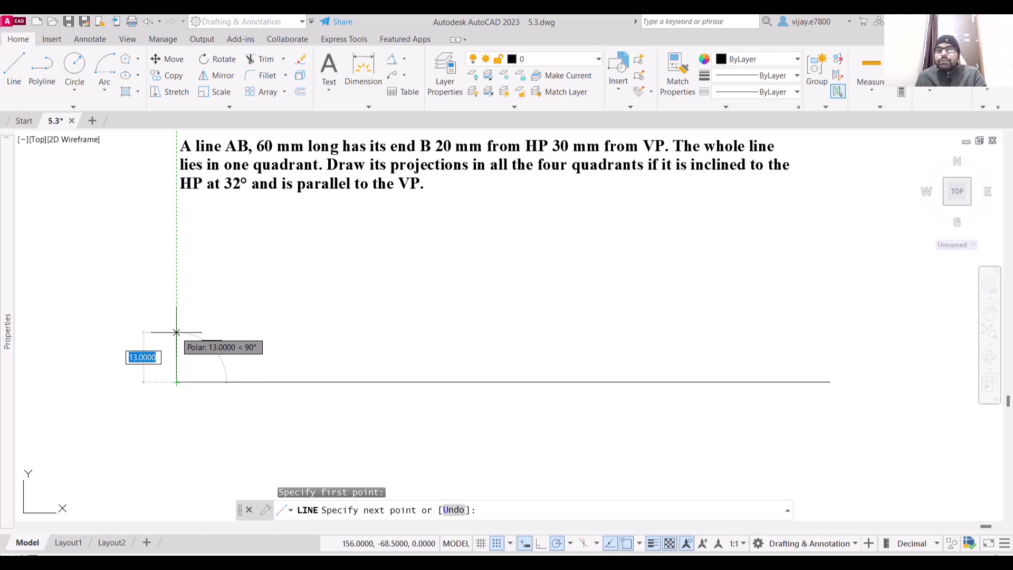
{"action": "type", "text": "20"}
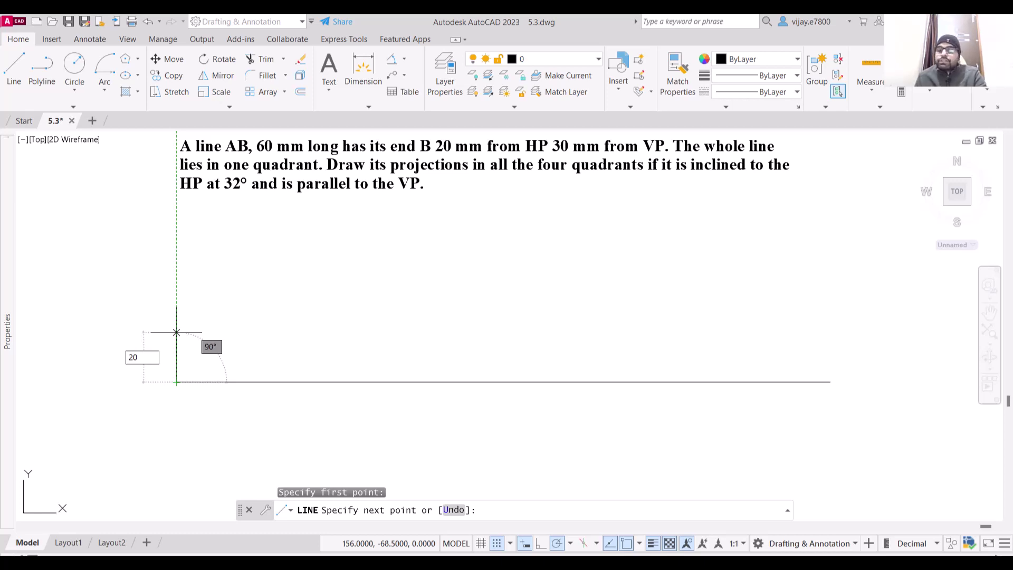
{"action": "key", "text": "Return"}
{"action": "right_click", "coordinate": [99, 286]}
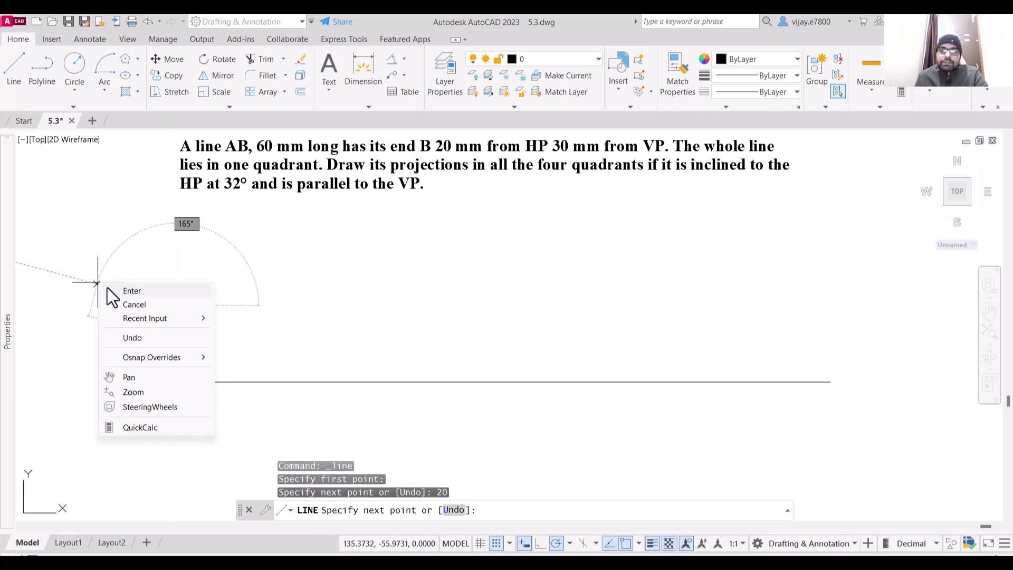
{"action": "left_click", "coordinate": [120, 289]}
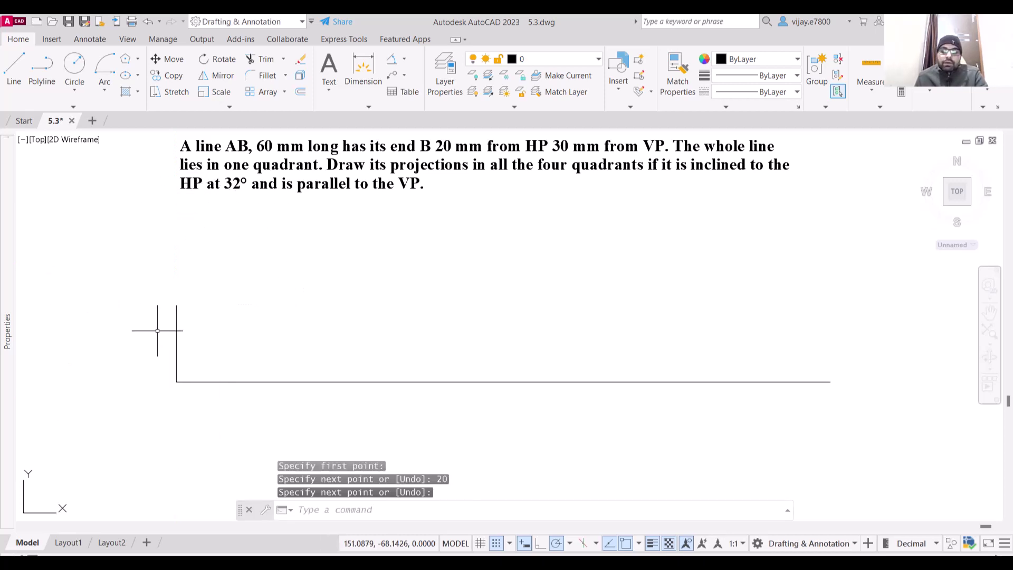
{"action": "type", "text": "po"}
{"action": "key", "text": "Return"}
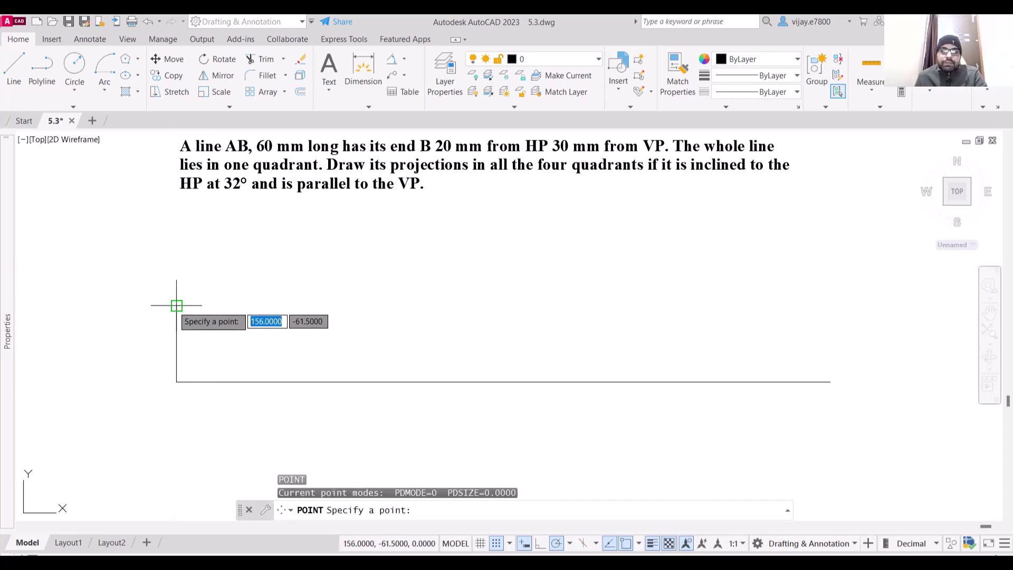
Place a point atop the 20 mm line, styled as a circled cross at size 3
{"action": "left_click", "coordinate": [177, 306]}
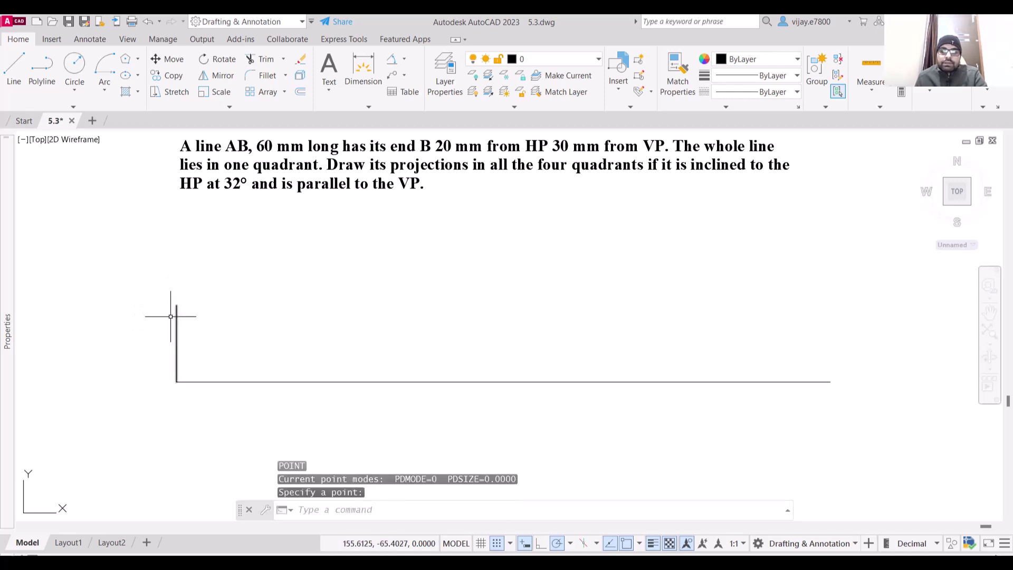
{"action": "type", "text": "Pty"}
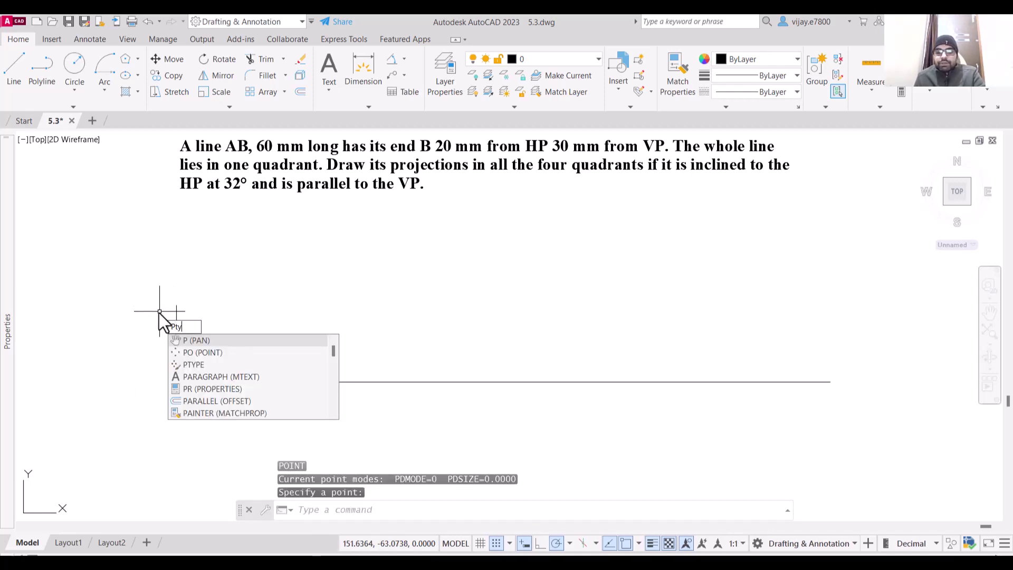
{"action": "type", "text": "p"}
{"action": "key", "text": "Return"}
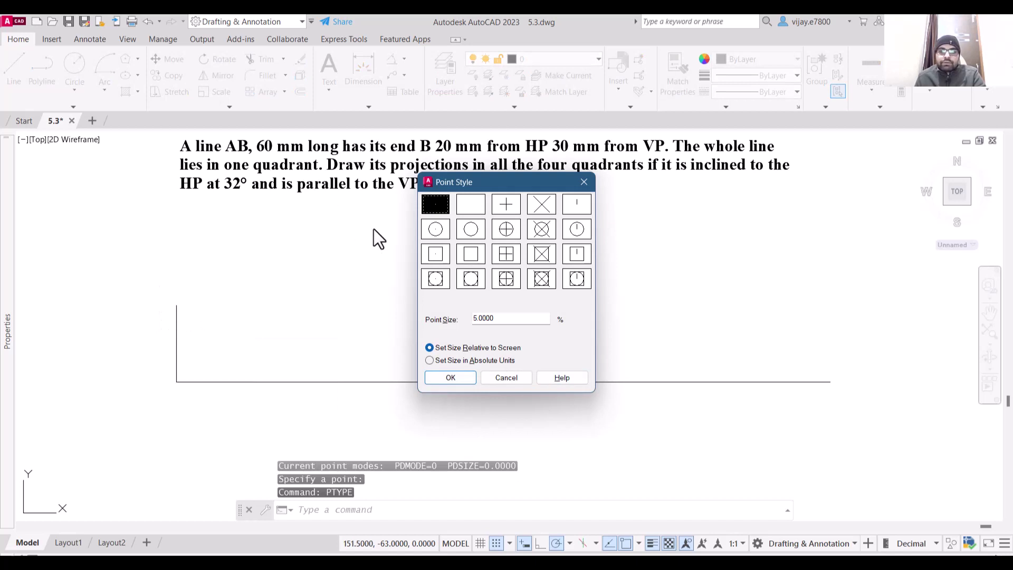
{"action": "left_click", "coordinate": [534, 280]}
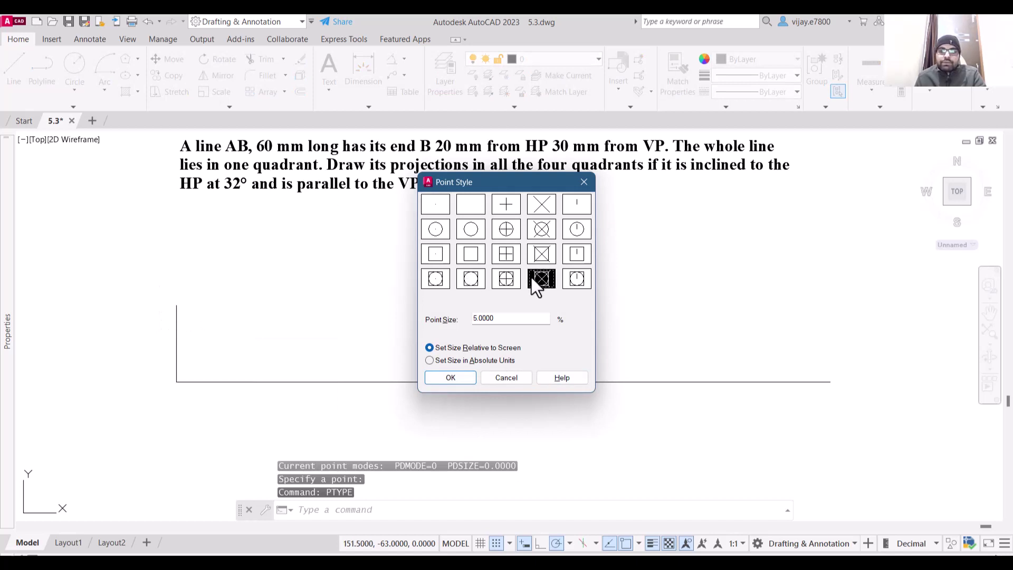
{"action": "left_click", "coordinate": [539, 232]}
{"action": "left_click", "coordinate": [476, 319]}
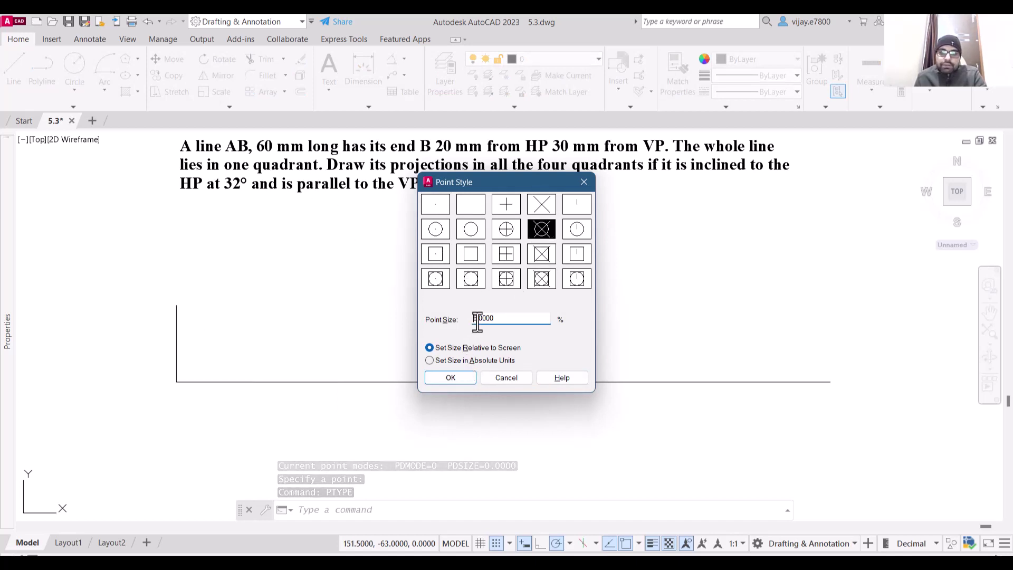
{"action": "key", "text": "BackSpace"}
{"action": "type", "text": "4"}
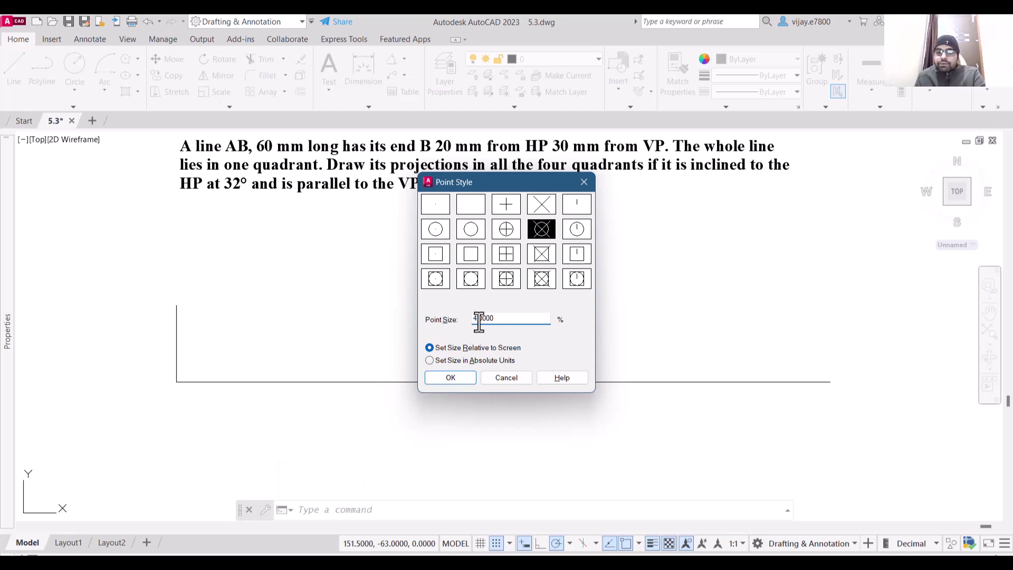
{"action": "key", "text": "BackSpace"}
{"action": "type", "text": "3"}
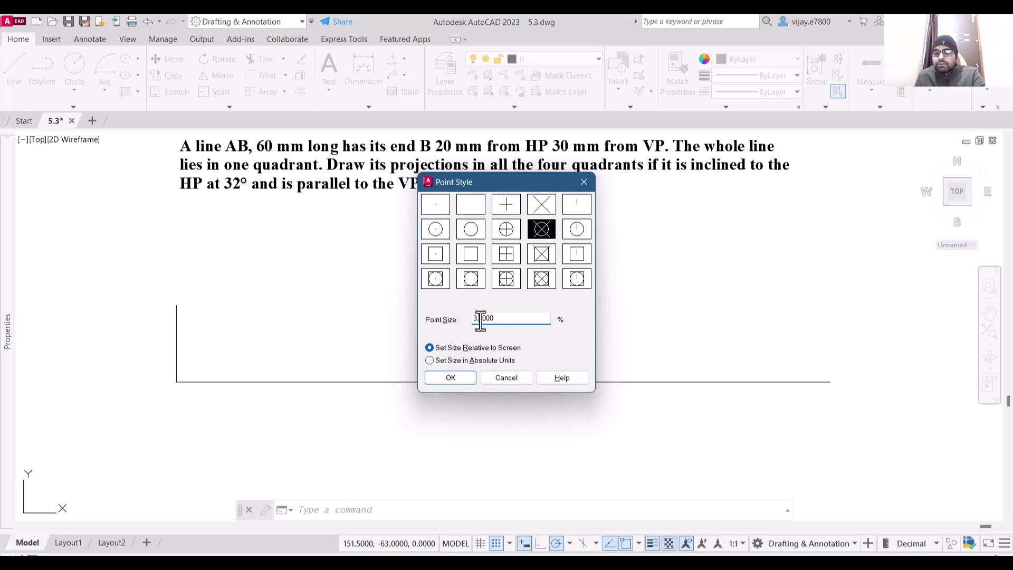
{"action": "key", "text": "Return"}
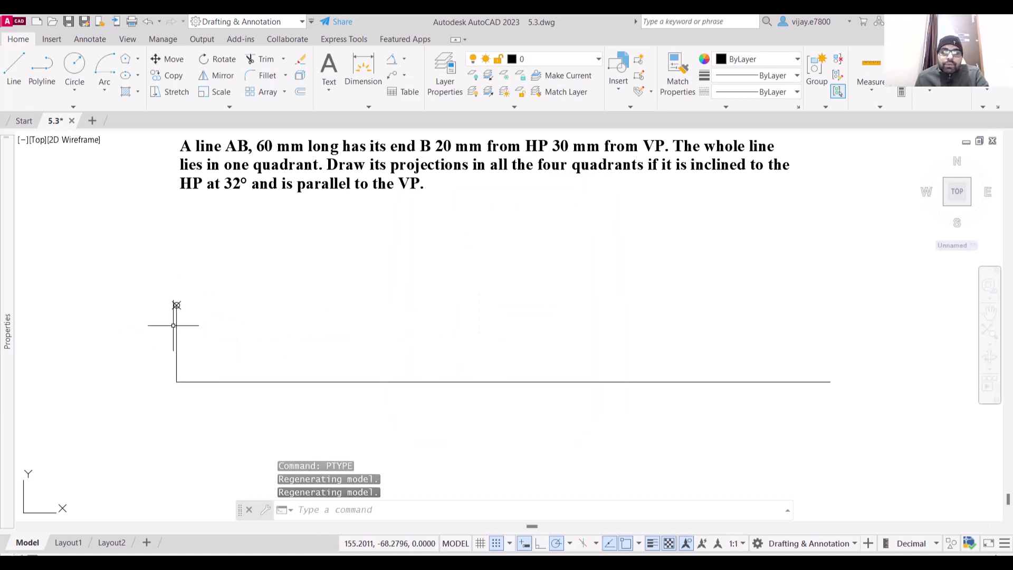
{"action": "left_click", "coordinate": [13, 80]}
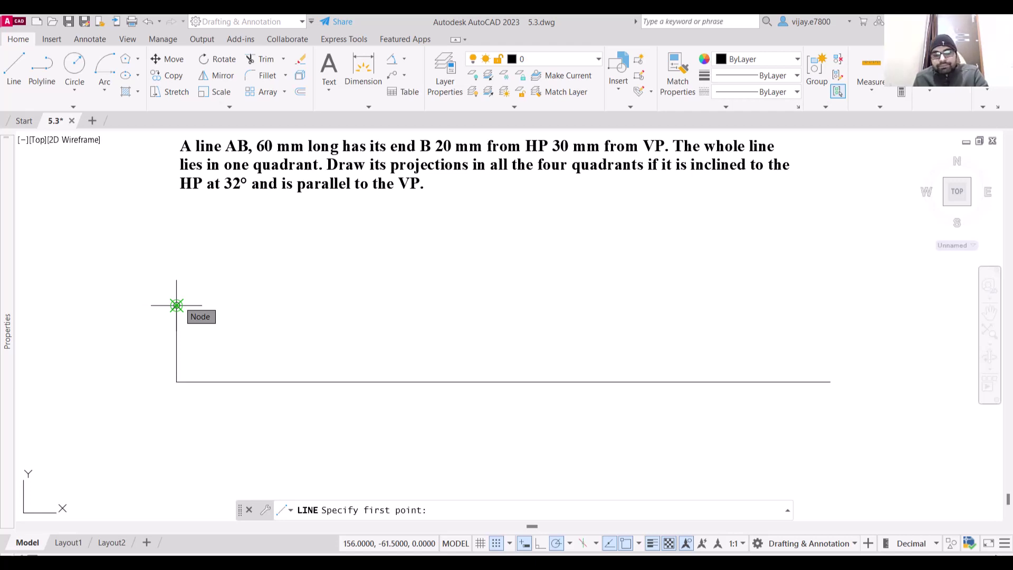
{"action": "left_click", "coordinate": [177, 305]}
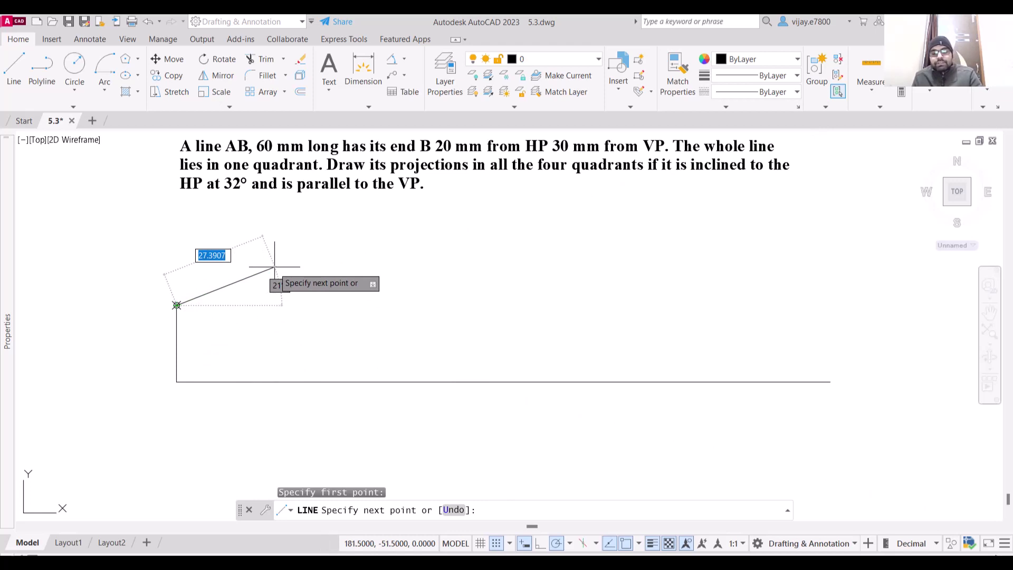
{"action": "type", "text": "@60"}
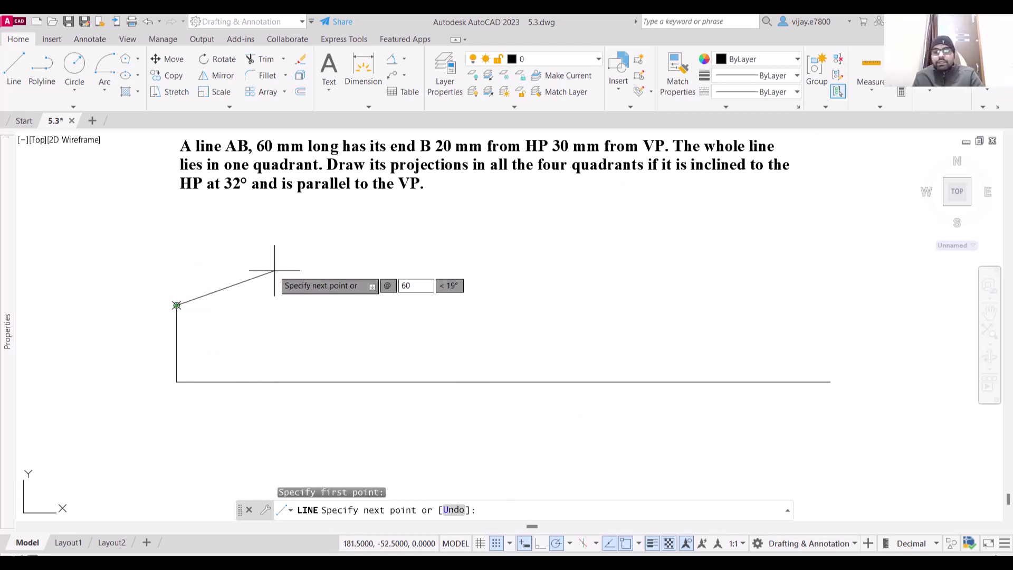
{"action": "key", "text": "Tab"}
{"action": "type", "text": "32"}
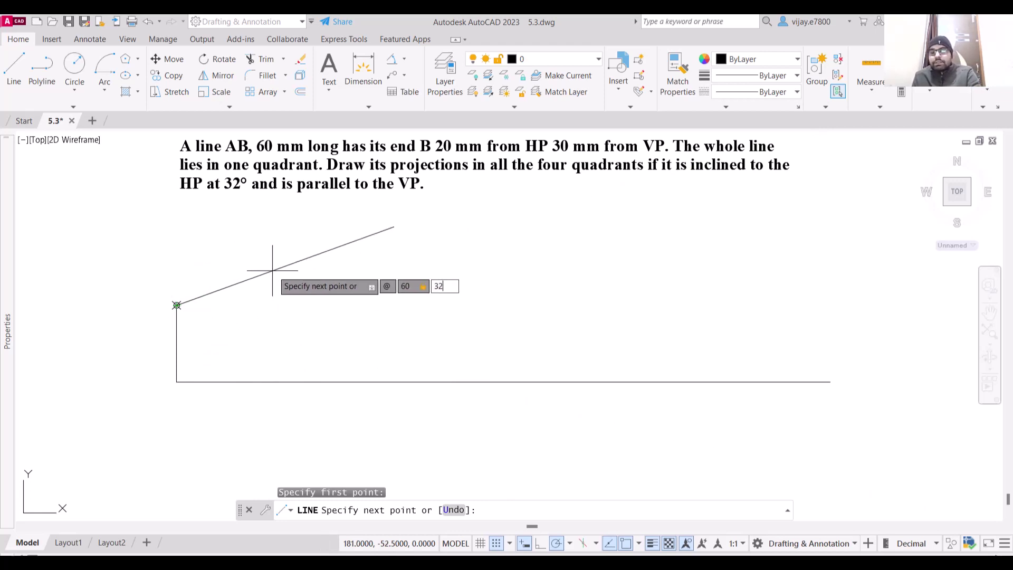
{"action": "key", "text": "Return"}
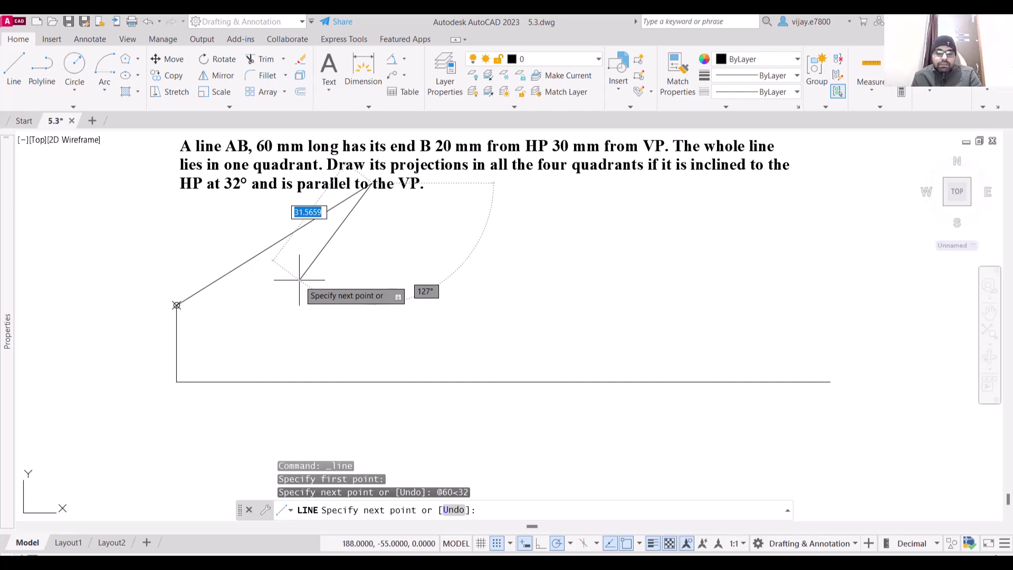
{"action": "key", "text": "ctrl+z"}
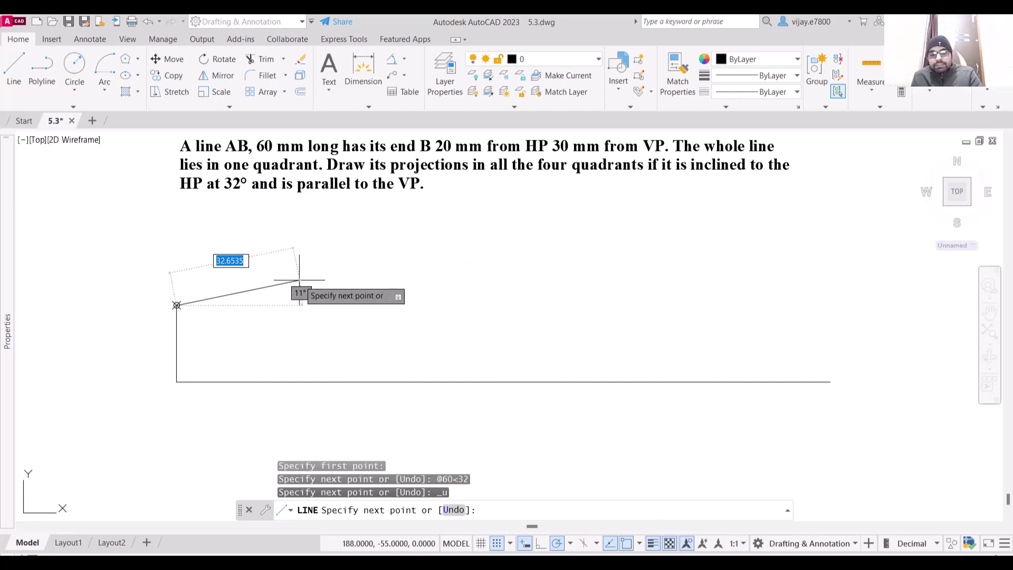
{"action": "type", "text": "@60"}
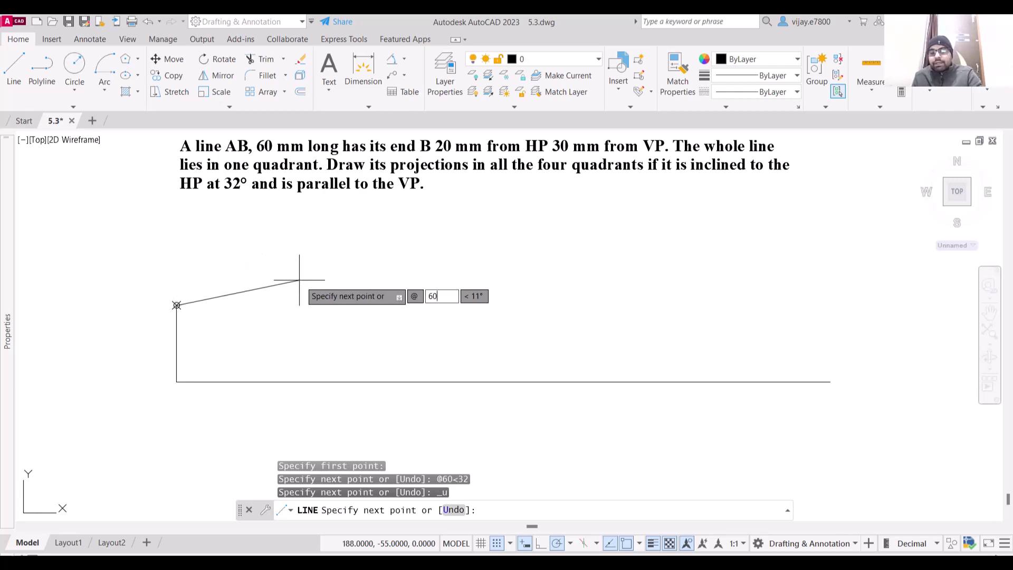
{"action": "key", "text": "Tab"}
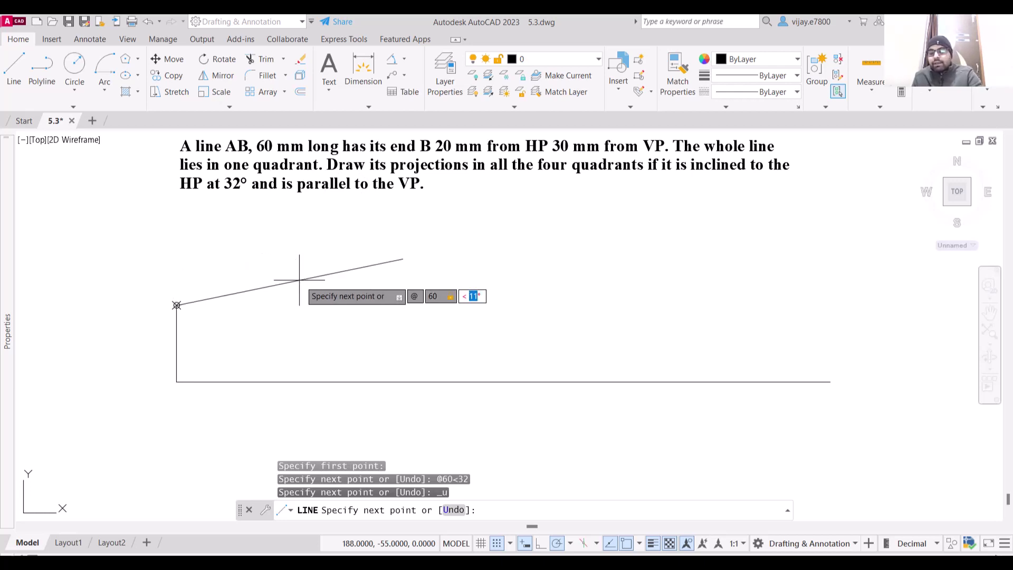
{"action": "type", "text": "-"}
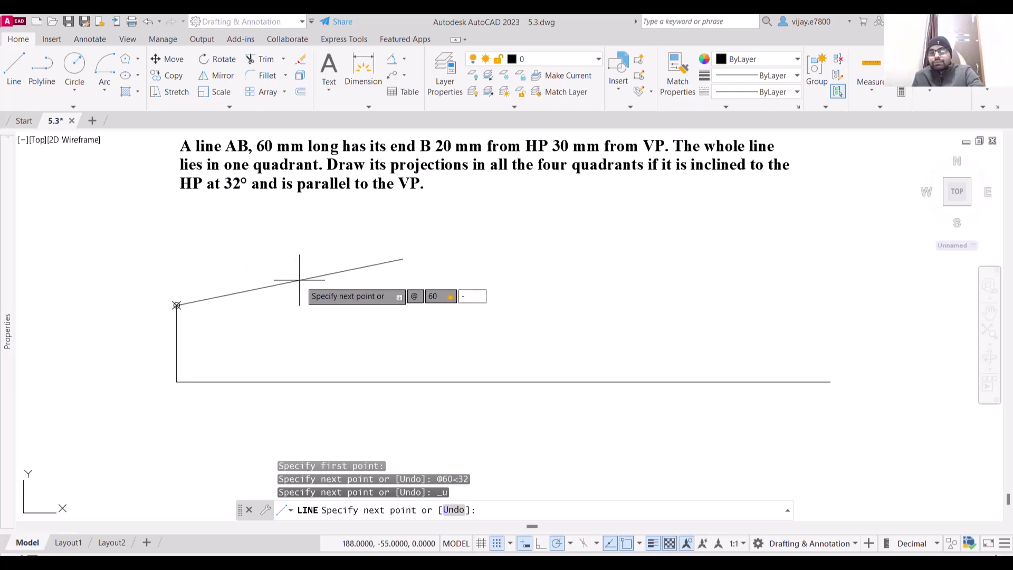
{"action": "type", "text": "32"}
{"action": "key", "text": "Return"}
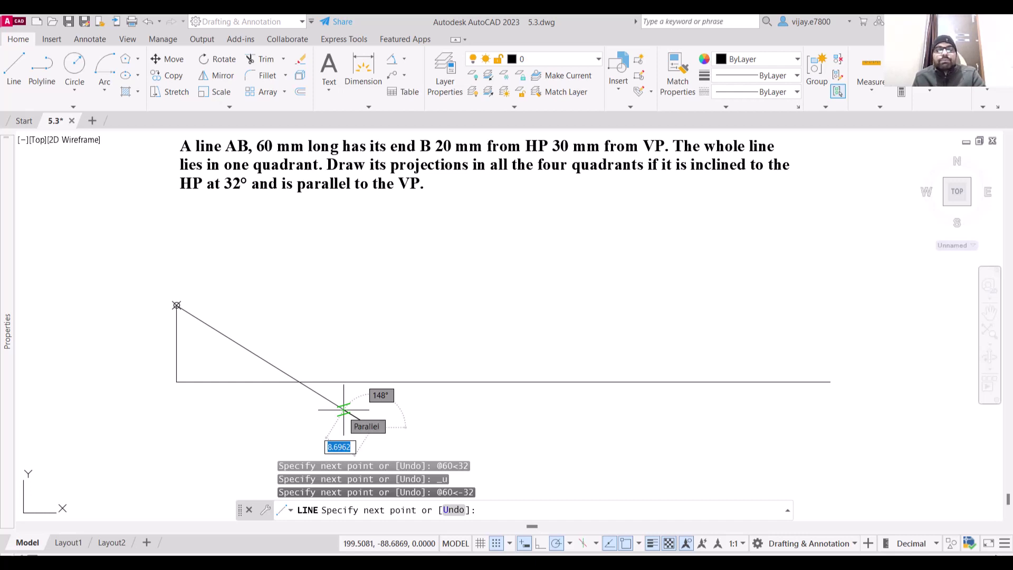
{"action": "key", "text": "ctrl+z"}
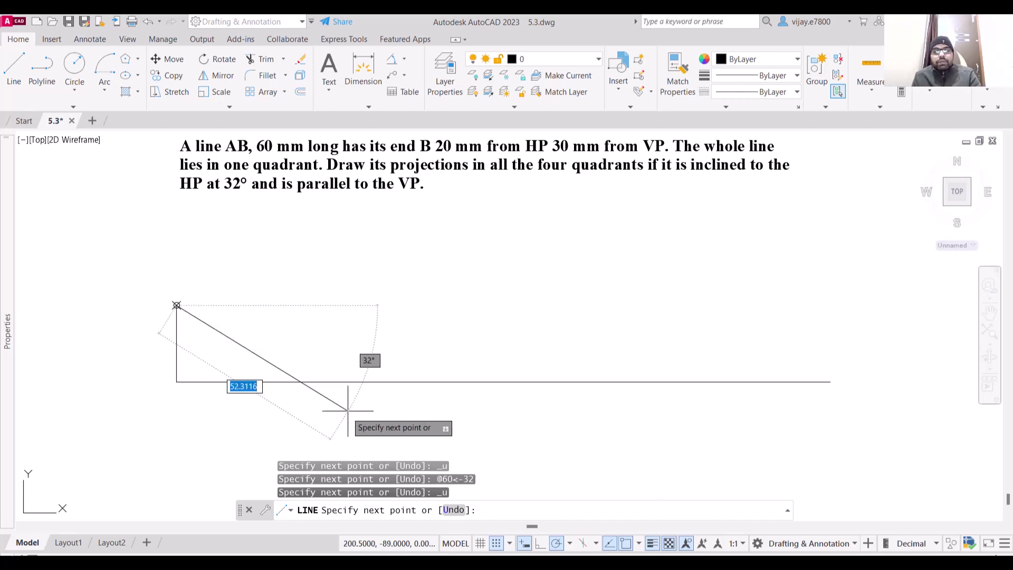
{"action": "key", "text": "ctrl+z"}
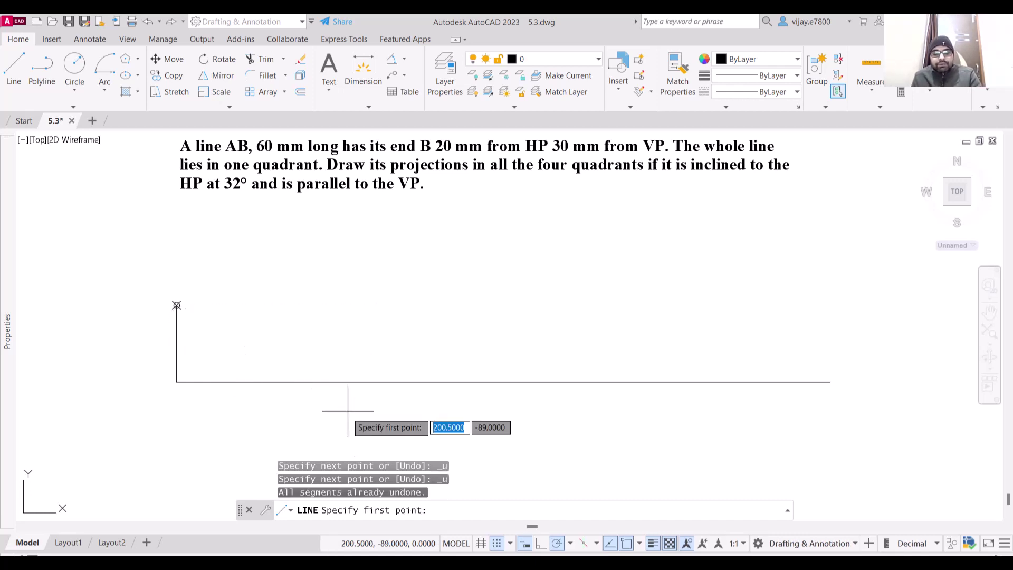
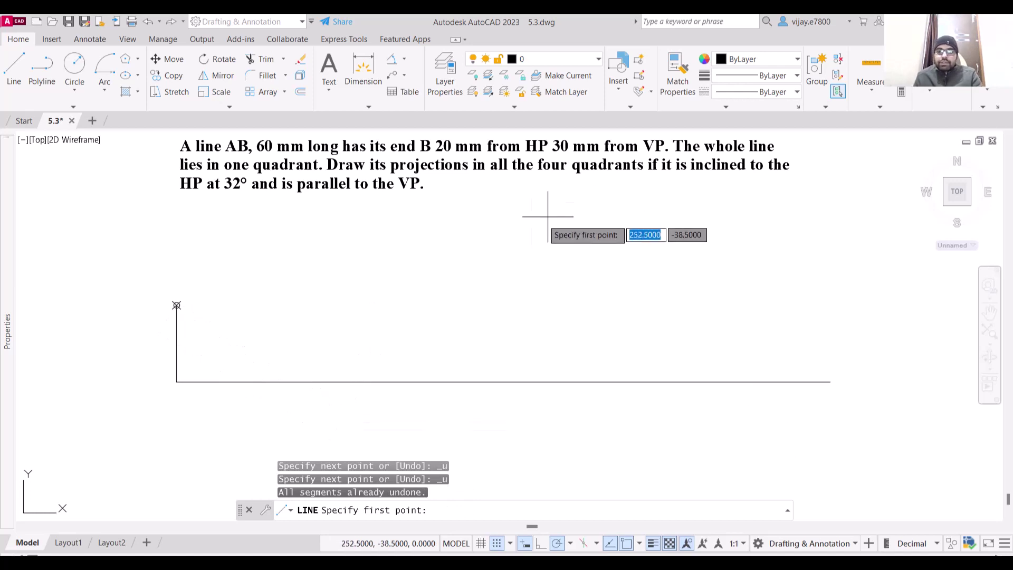
Move the problem-statement text higher up the page
{"action": "key", "text": "Escape"}
{"action": "left_click", "coordinate": [334, 183]}
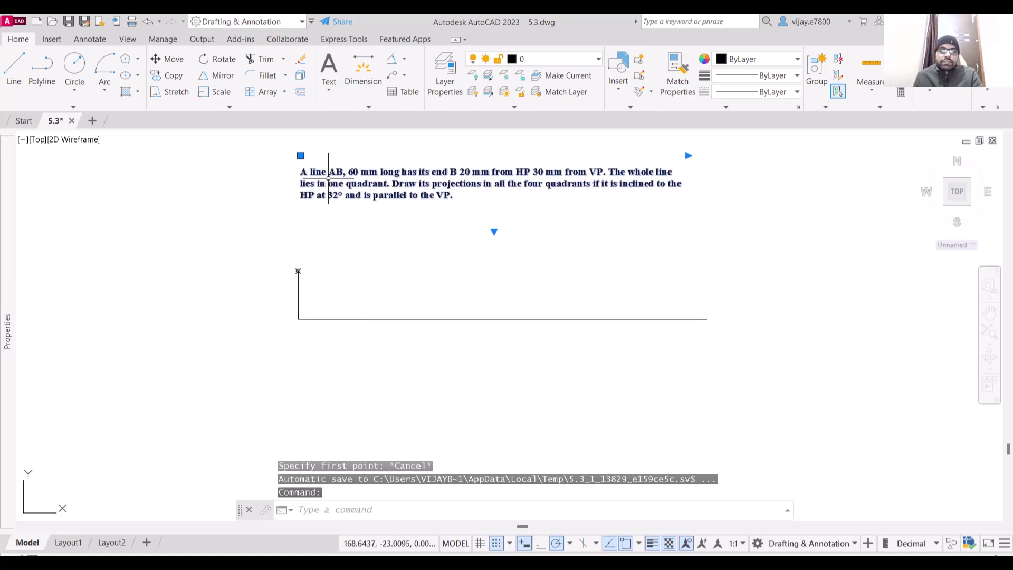
{"action": "left_click", "coordinate": [301, 155]}
{"action": "scroll", "coordinate": [285, 148], "scroll_direction": "down", "scroll_amount": 2}
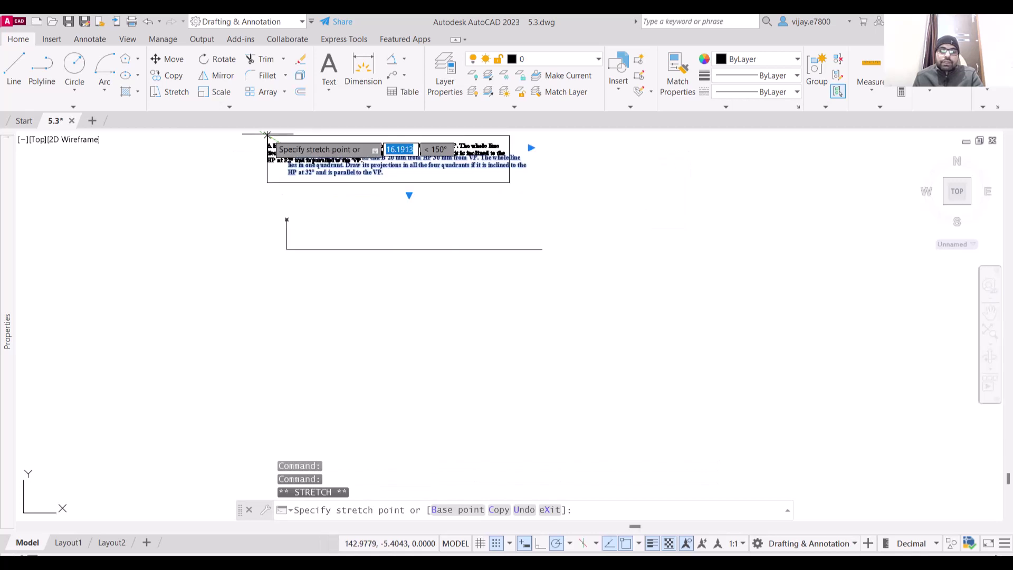
{"action": "middle_click_drag", "start_coordinate": [345, 143], "coordinate": [324, 259]}
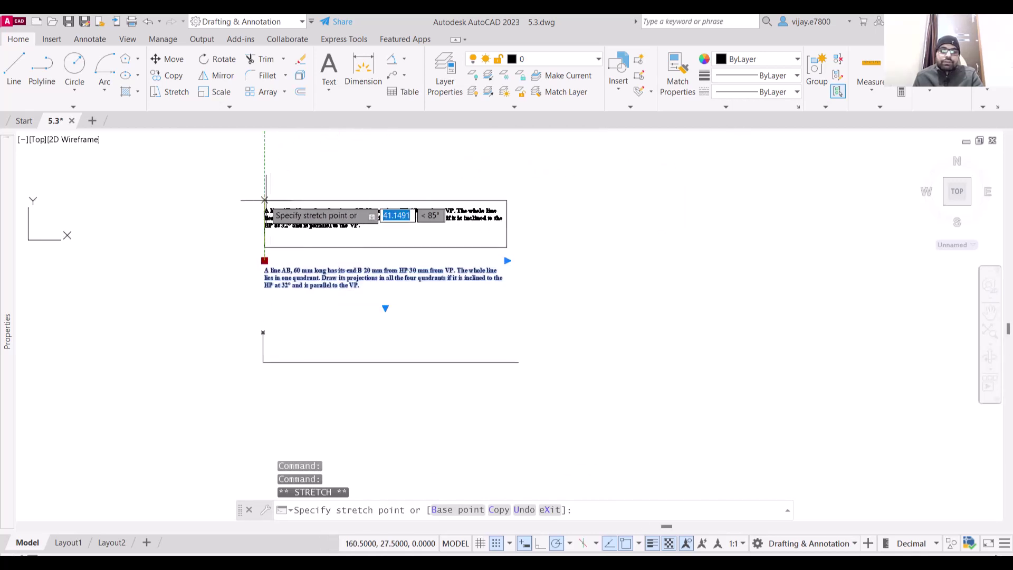
{"action": "left_click", "coordinate": [263, 198]}
{"action": "scroll", "coordinate": [317, 323], "scroll_direction": "up", "scroll_amount": 2}
{"action": "middle_click_drag", "start_coordinate": [335, 260], "coordinate": [352, 320]}
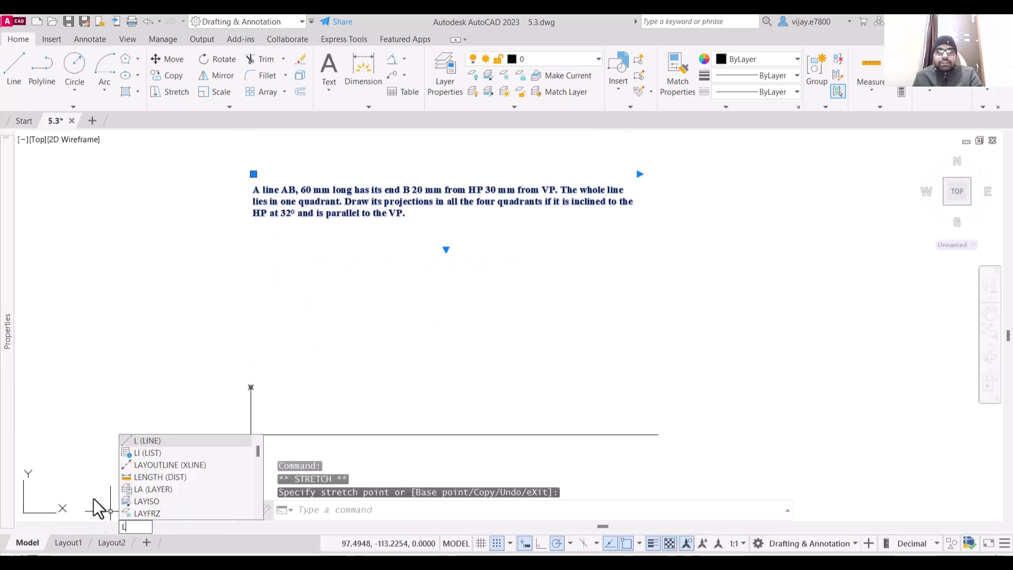
Draw a 60 mm line at 32° from the marked point and place a point at its upper end
{"action": "key", "text": "Return"}
{"action": "left_click", "coordinate": [251, 387]}
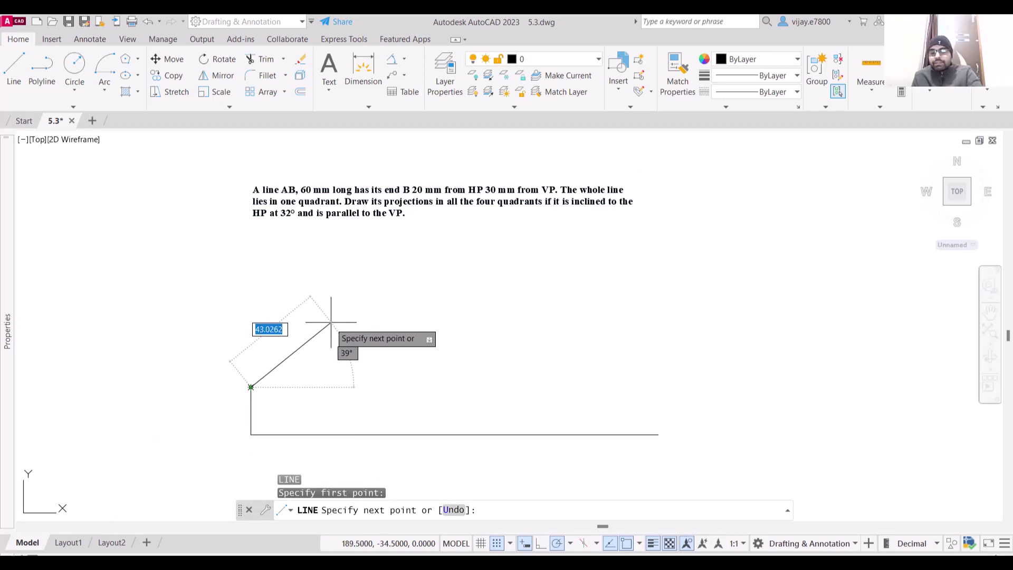
{"action": "type", "text": "@60"}
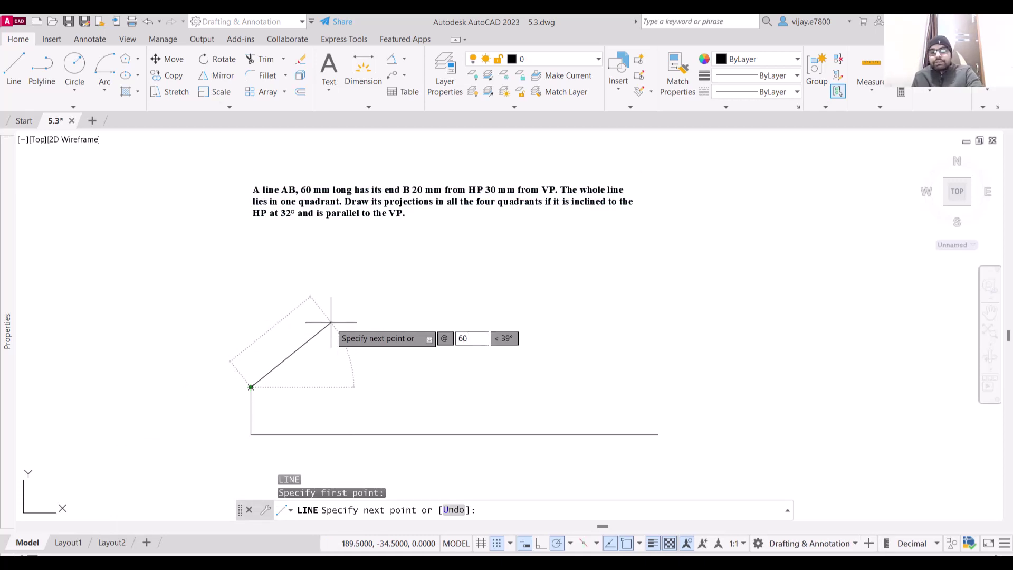
{"action": "key", "text": "Tab"}
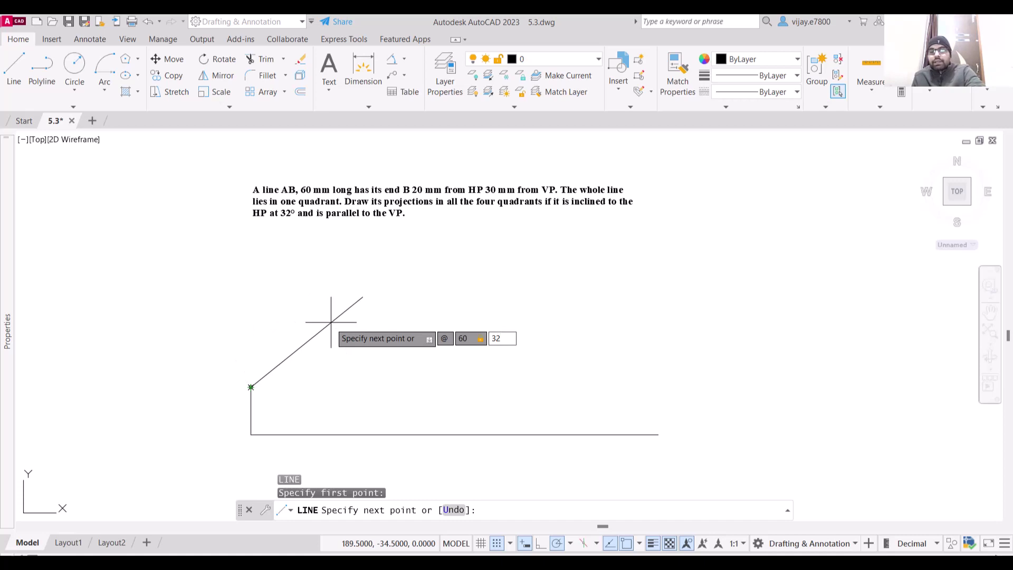
{"action": "type", "text": "32"}
{"action": "key", "text": "Return"}
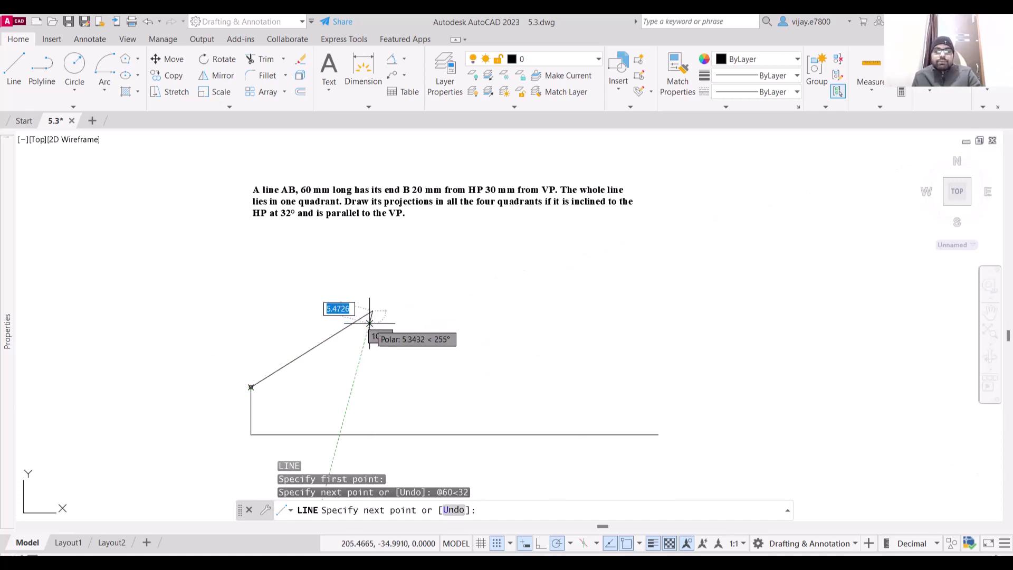
{"action": "key", "text": "Escape"}
{"action": "type", "text": "po"}
{"action": "key", "text": "Return"}
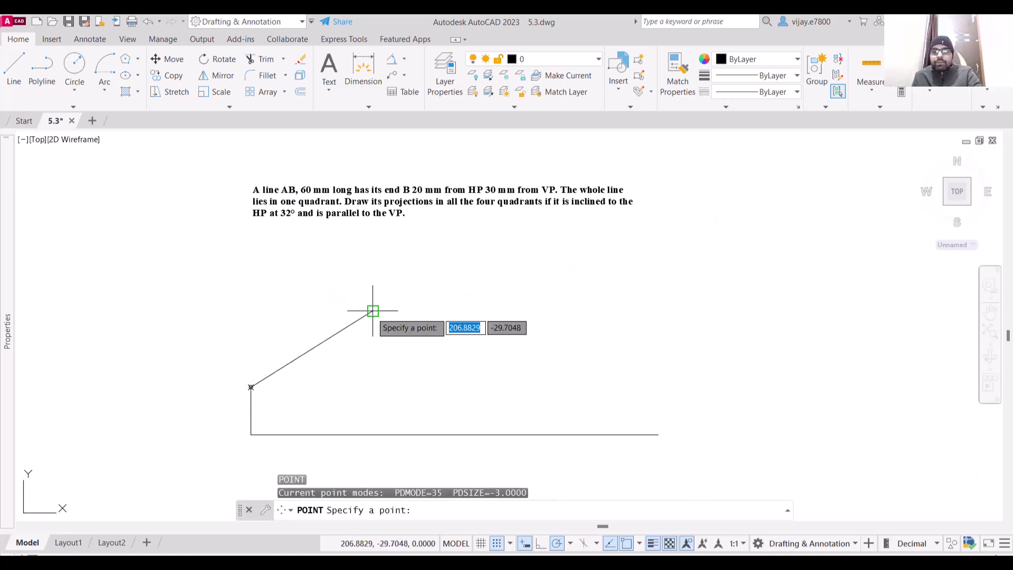
{"action": "left_click", "coordinate": [372, 311]}
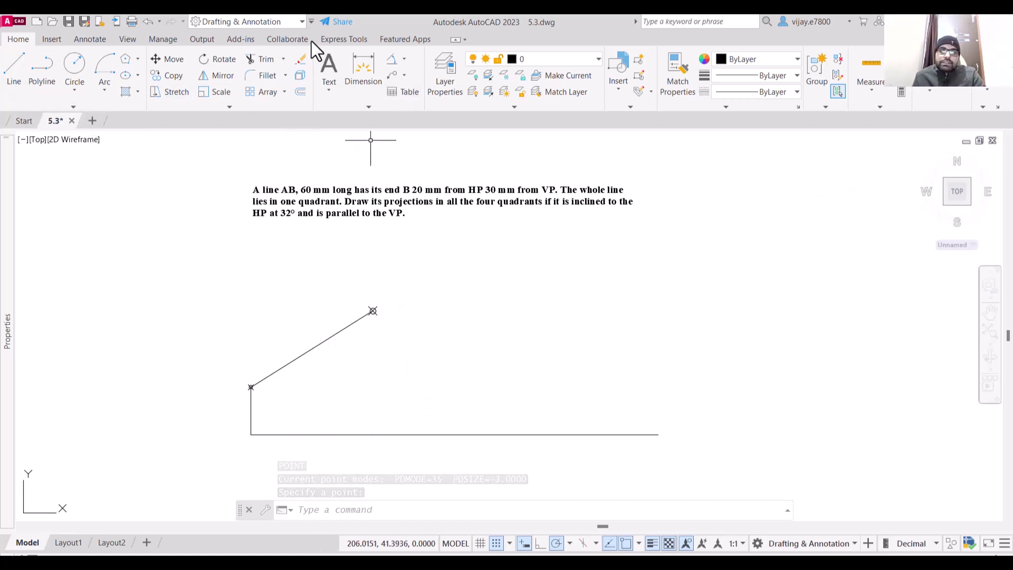
Create a b' label with text height 4 beside the line's lower end
{"action": "left_click", "coordinate": [330, 90]}
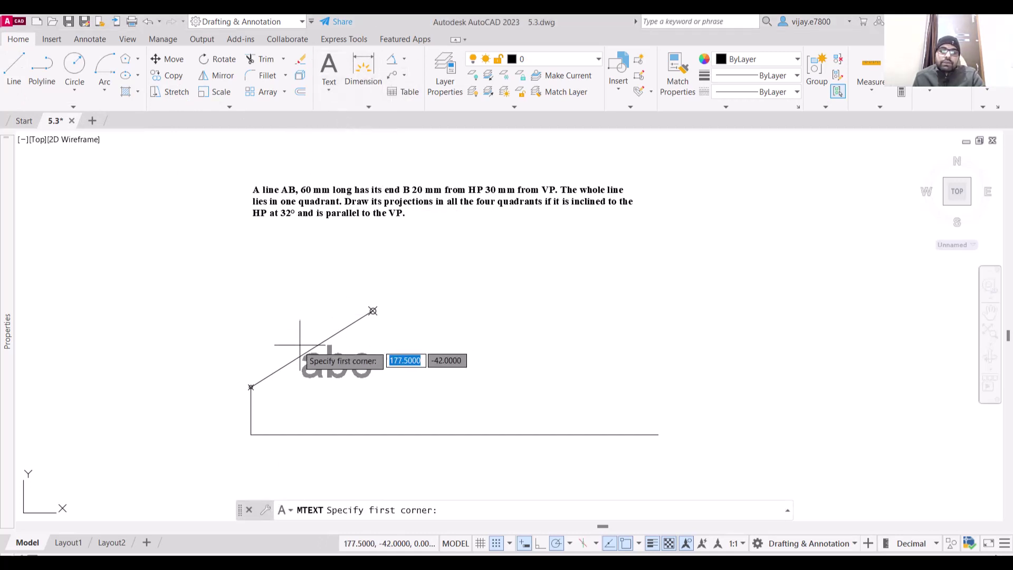
{"action": "left_click", "coordinate": [190, 367]}
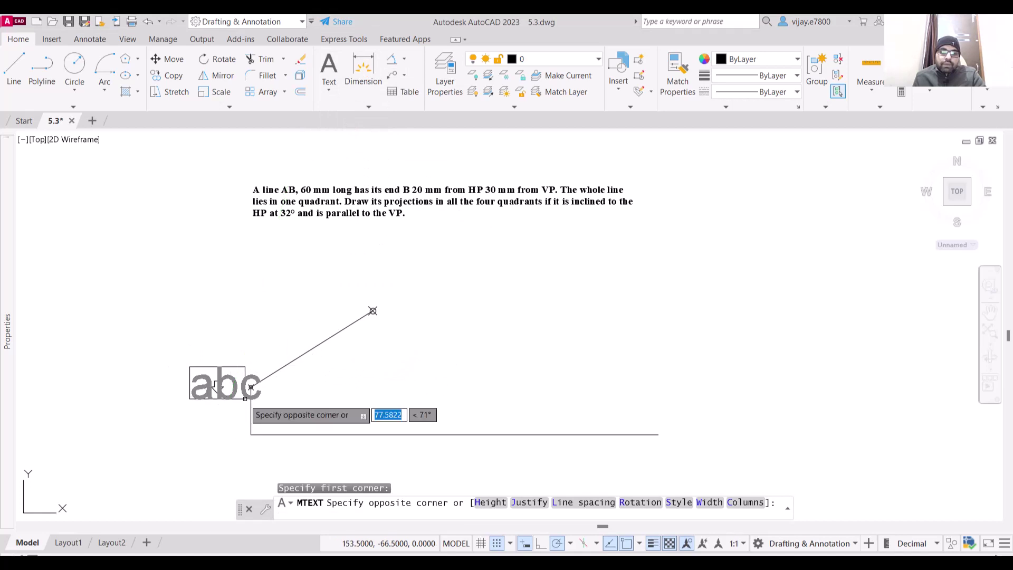
{"action": "left_click", "coordinate": [246, 420]}
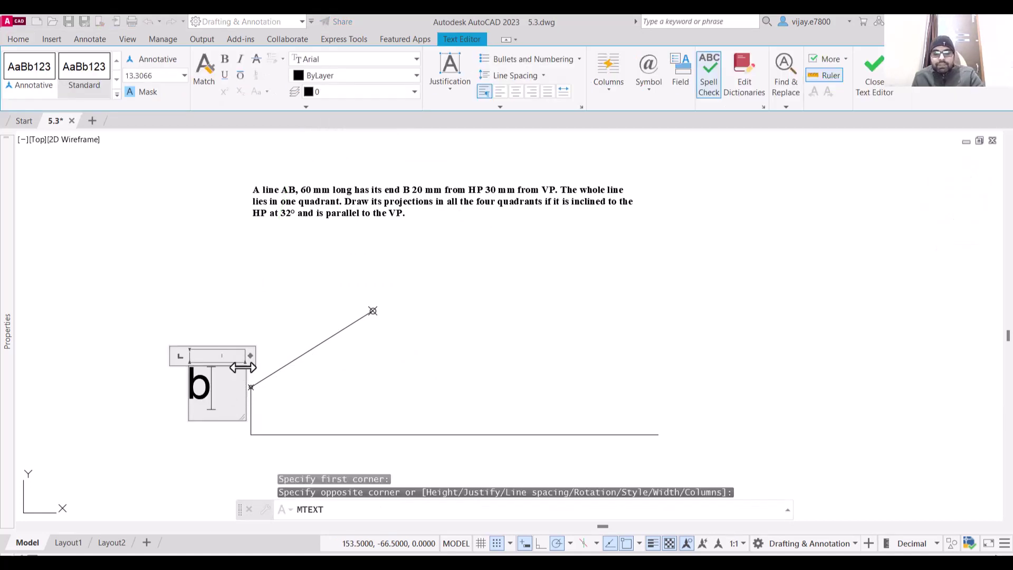
{"action": "left_click", "coordinate": [188, 304]}
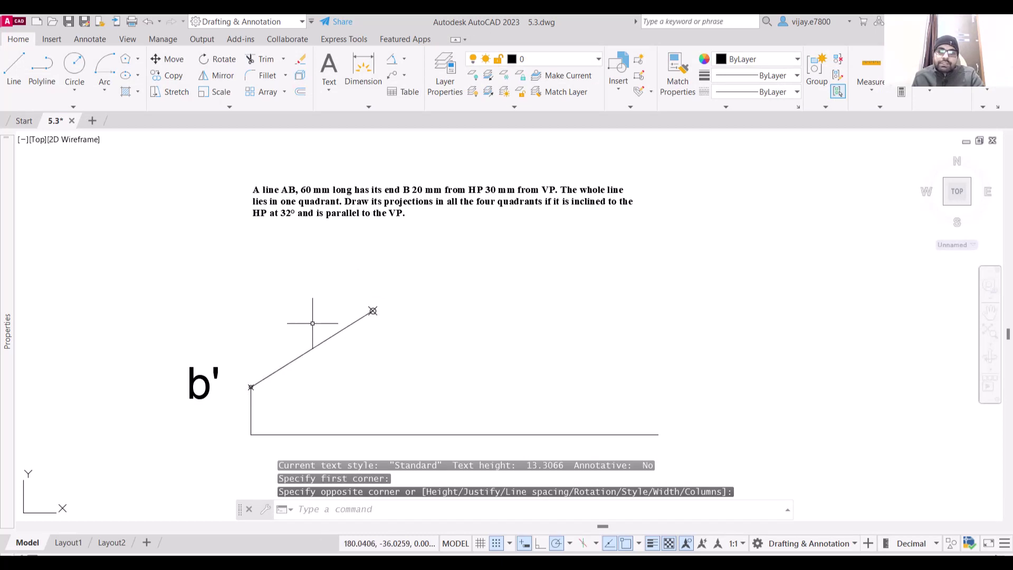
{"action": "double_click", "coordinate": [191, 380]}
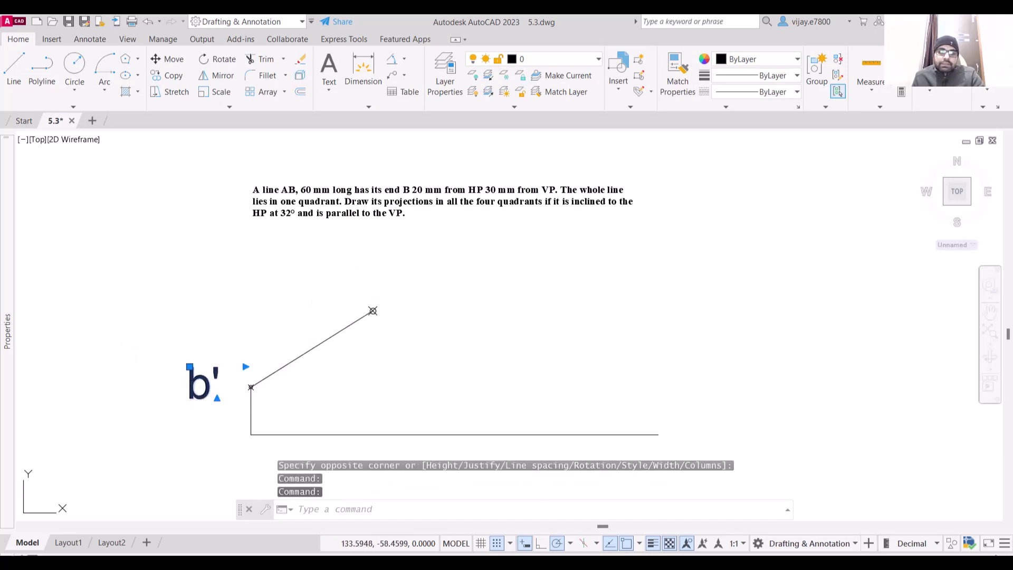
{"action": "key", "text": "ctrl+a"}
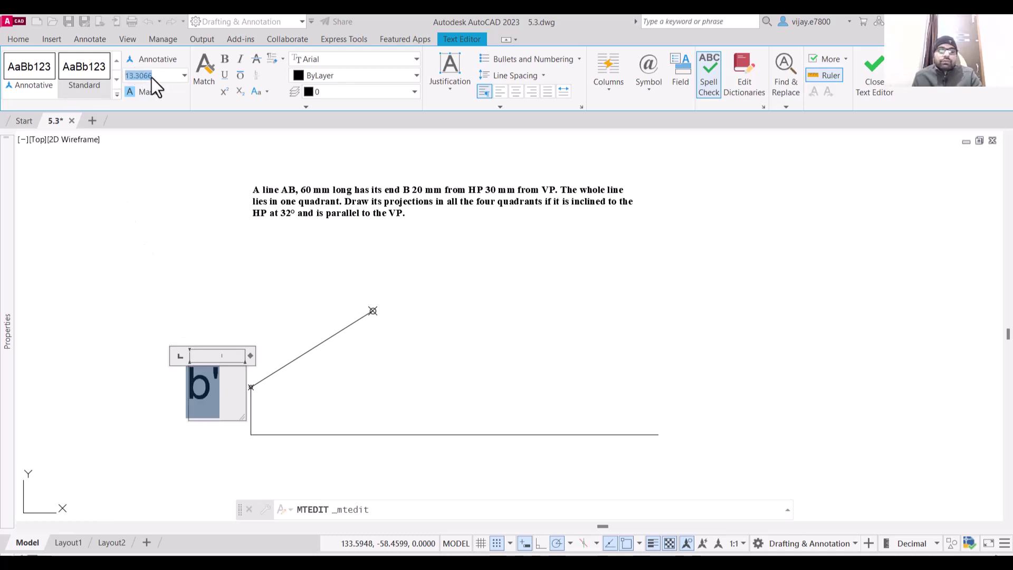
{"action": "key", "text": "Return"}
{"action": "left_click", "coordinate": [178, 429]}
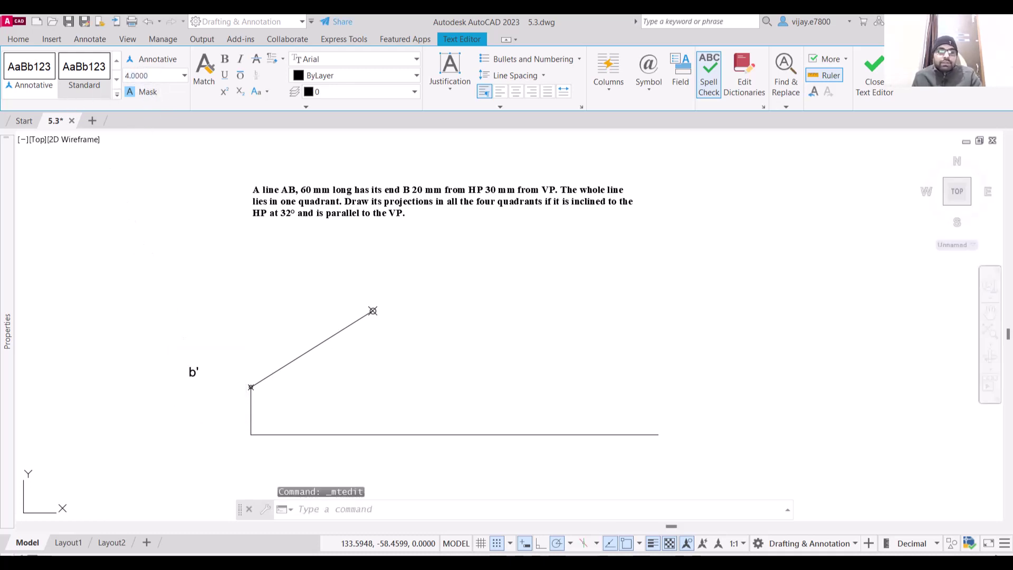
{"action": "left_click", "coordinate": [190, 368]}
{"action": "left_click", "coordinate": [189, 367]}
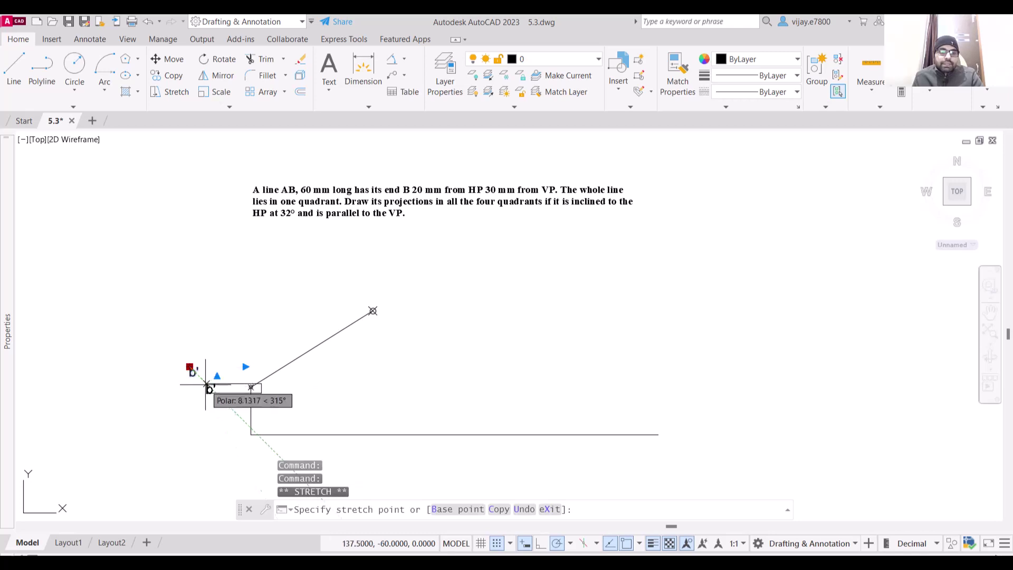
{"action": "left_click", "coordinate": [230, 379]}
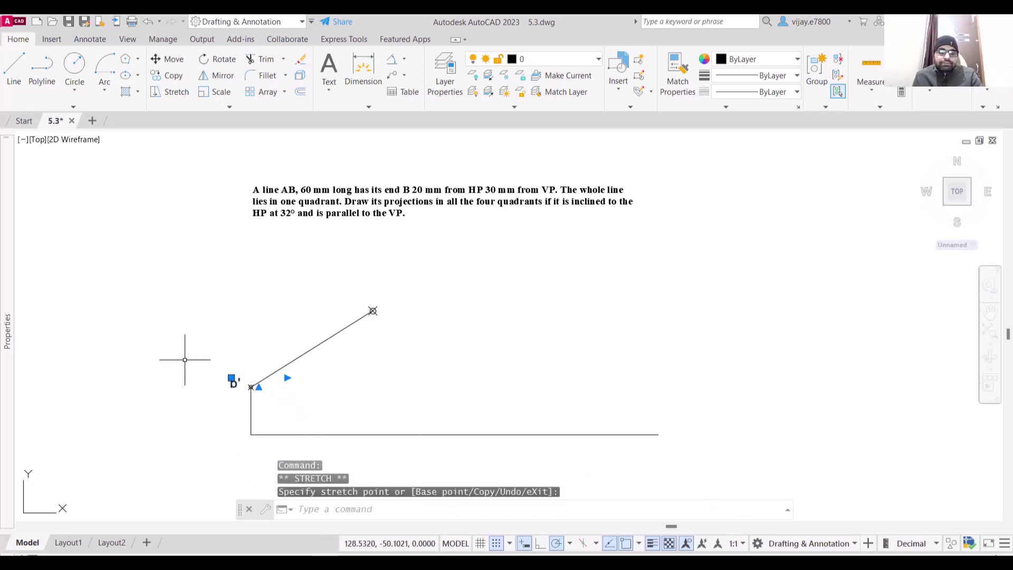
{"action": "key", "text": "Escape"}
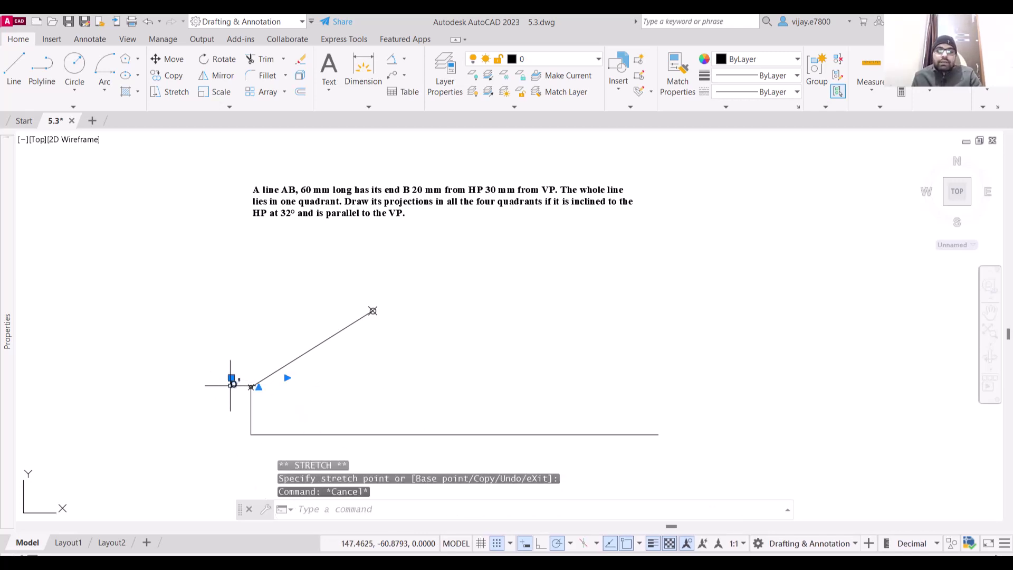
Copy the label above the line's upper end and change it to a'
{"action": "left_click", "coordinate": [231, 385]}
{"action": "key", "text": "ctrl+c"}
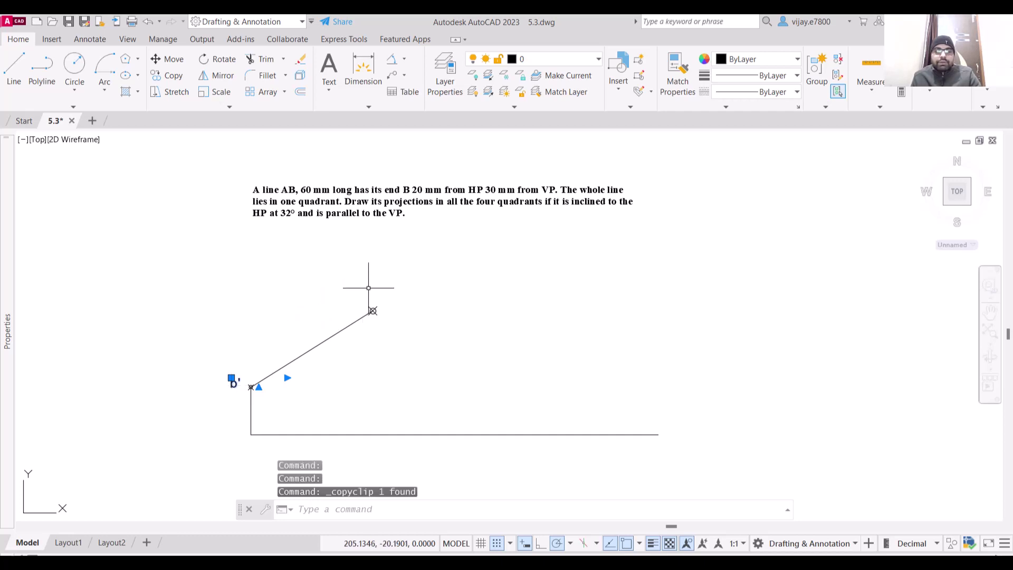
{"action": "left_click", "coordinate": [368, 287]}
{"action": "key", "text": "ctrl+v"}
{"action": "left_click", "coordinate": [371, 300]}
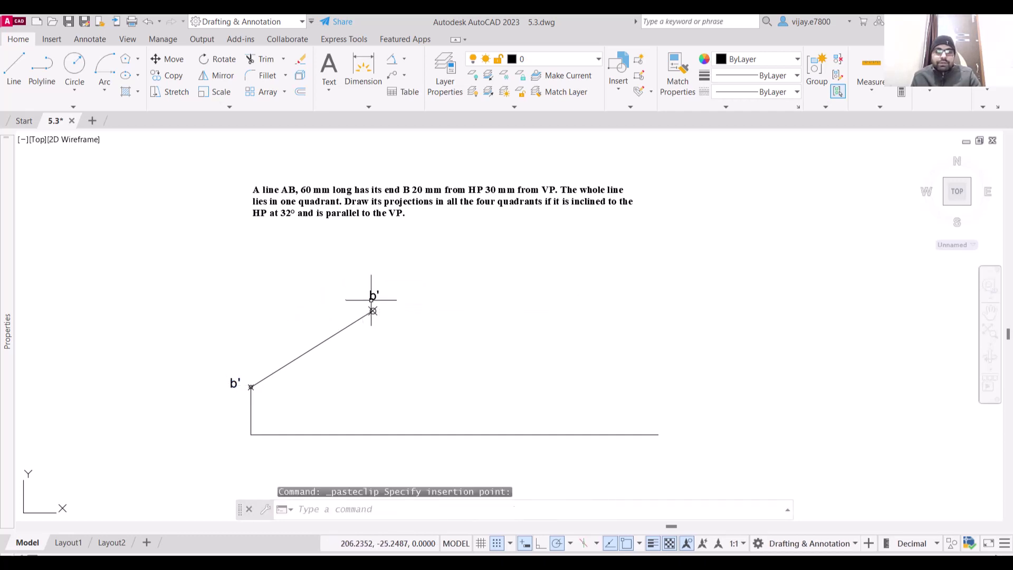
{"action": "double_click", "coordinate": [373, 295]}
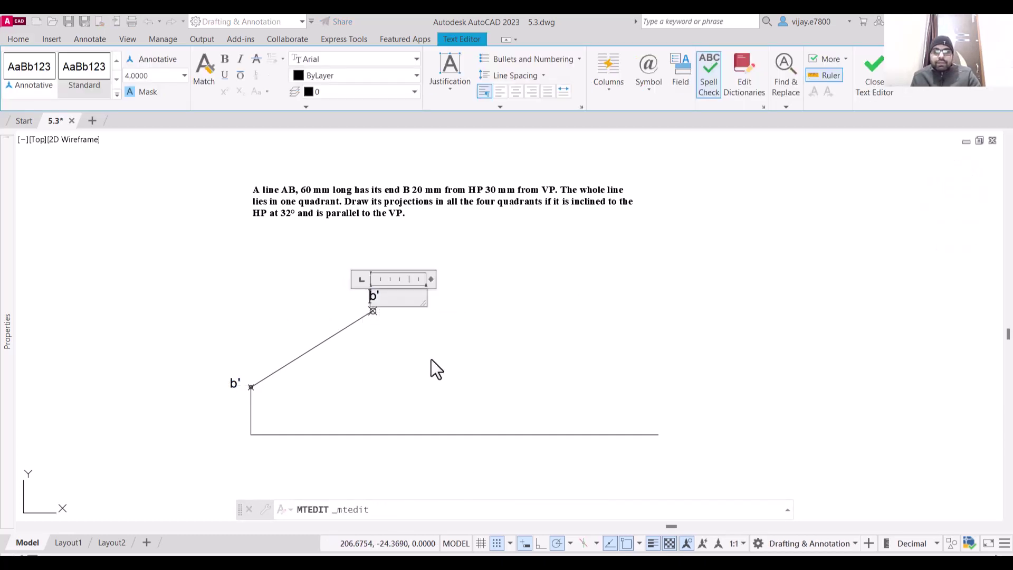
{"action": "type", "text": "a'"}
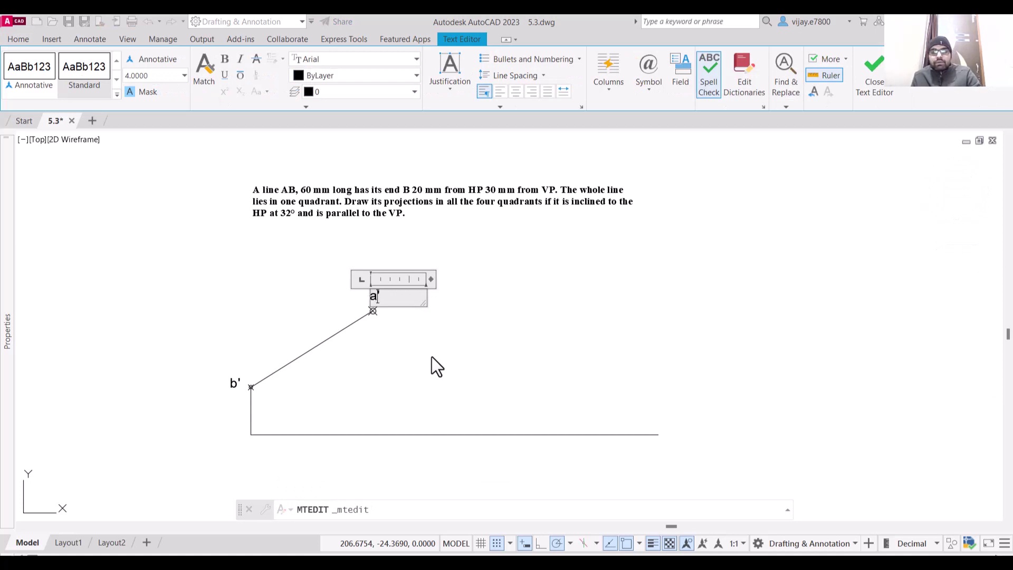
{"action": "left_click", "coordinate": [431, 357]}
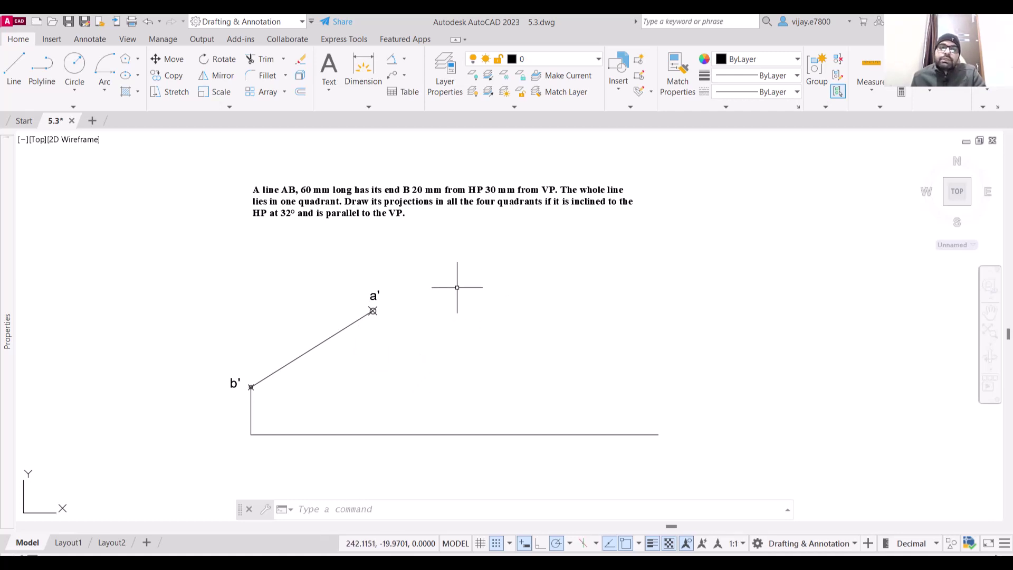
Draw a vertical ray downward from point a'
{"action": "mouse_move", "coordinate": [452, 441]}
{"action": "middle_mouse_down"}
{"action": "mouse_move", "coordinate": [437, 371]}
{"action": "mouse_move", "coordinate": [502, 375]}
{"action": "middle_mouse_up"}
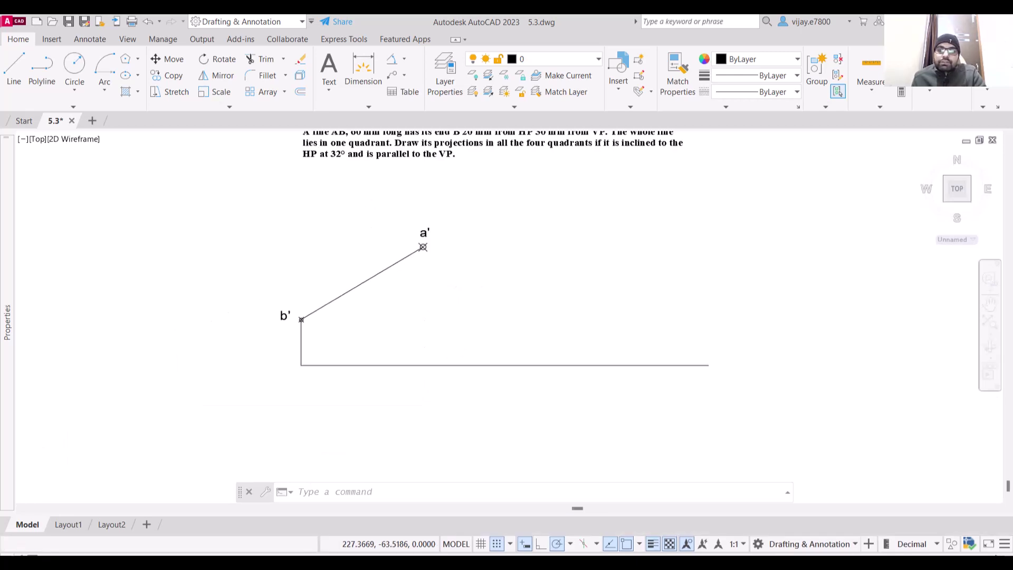
{"action": "scroll", "coordinate": [448, 418], "scroll_direction": "down", "scroll_amount": 2}
{"action": "scroll", "coordinate": [450, 397], "scroll_direction": "up", "scroll_amount": 2}
{"action": "scroll", "coordinate": [452, 396], "scroll_direction": "down", "scroll_amount": 2}
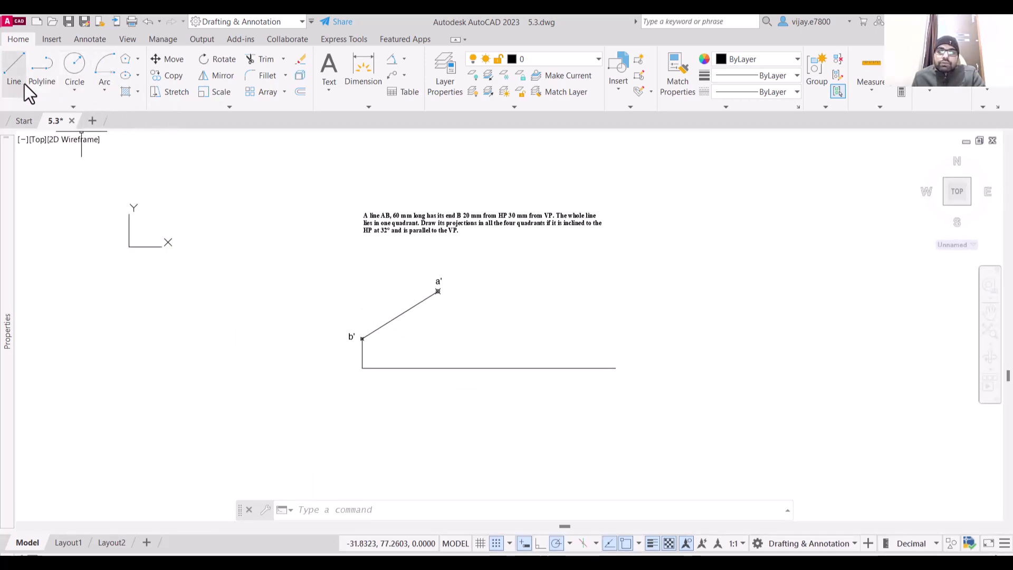
{"action": "left_click", "coordinate": [82, 107]}
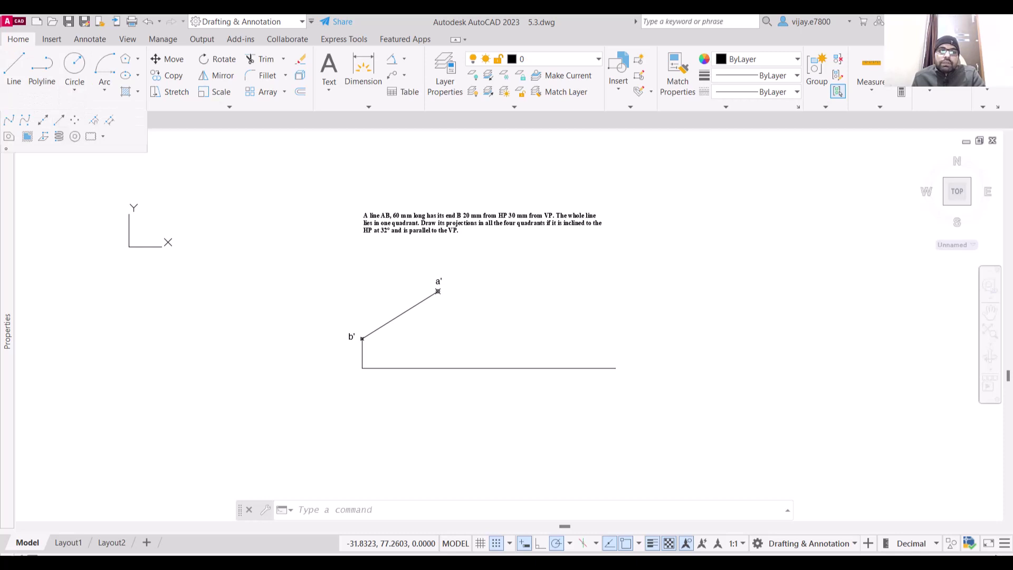
{"action": "left_click", "coordinate": [58, 120]}
{"action": "left_click", "coordinate": [438, 291]}
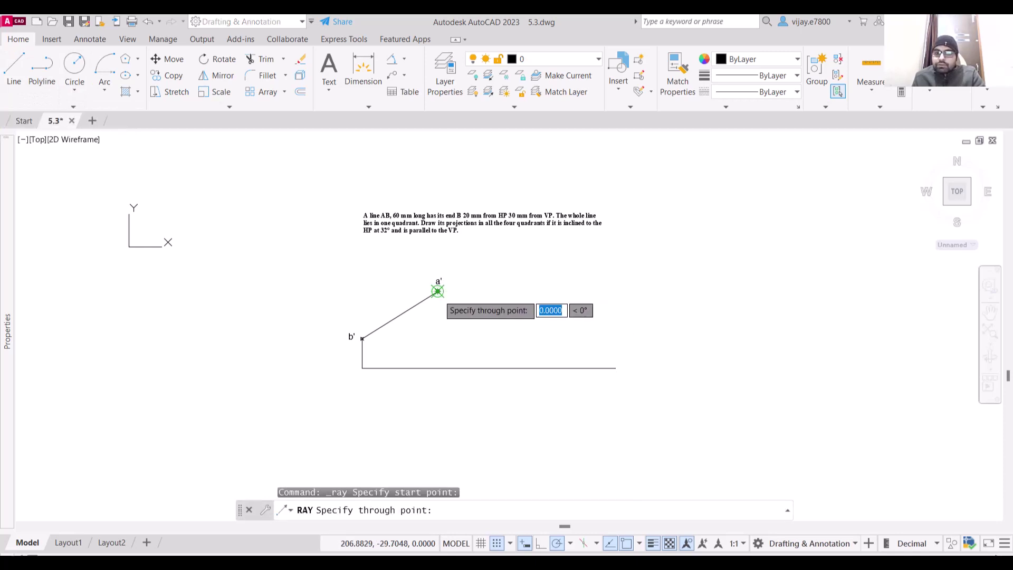
{"action": "left_click", "coordinate": [438, 320]}
{"action": "key", "text": "Return"}
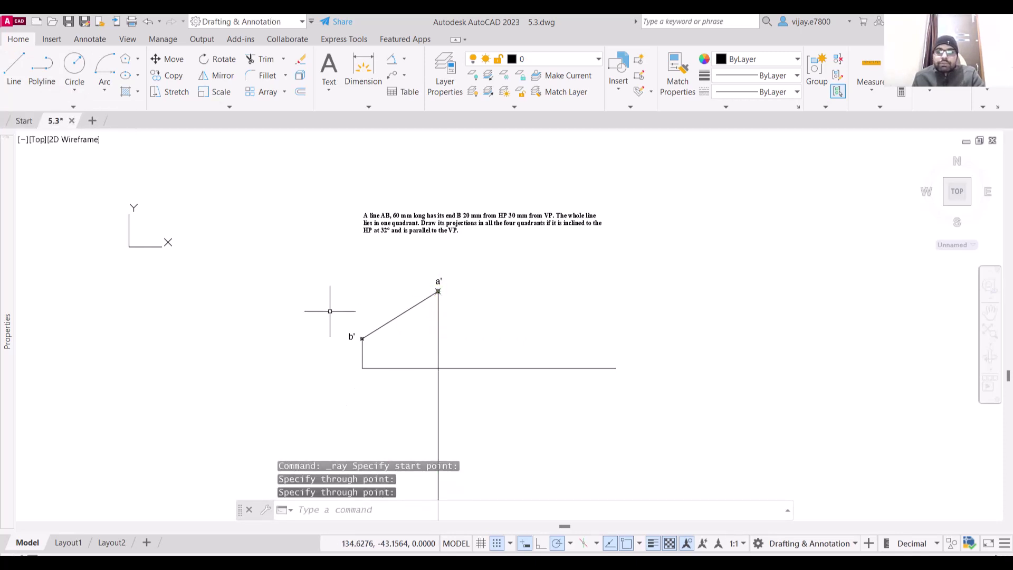
Repeat the ray, dropping a second vertical projector from point b'
{"action": "right_click", "coordinate": [330, 311]}
{"action": "left_click", "coordinate": [370, 61]}
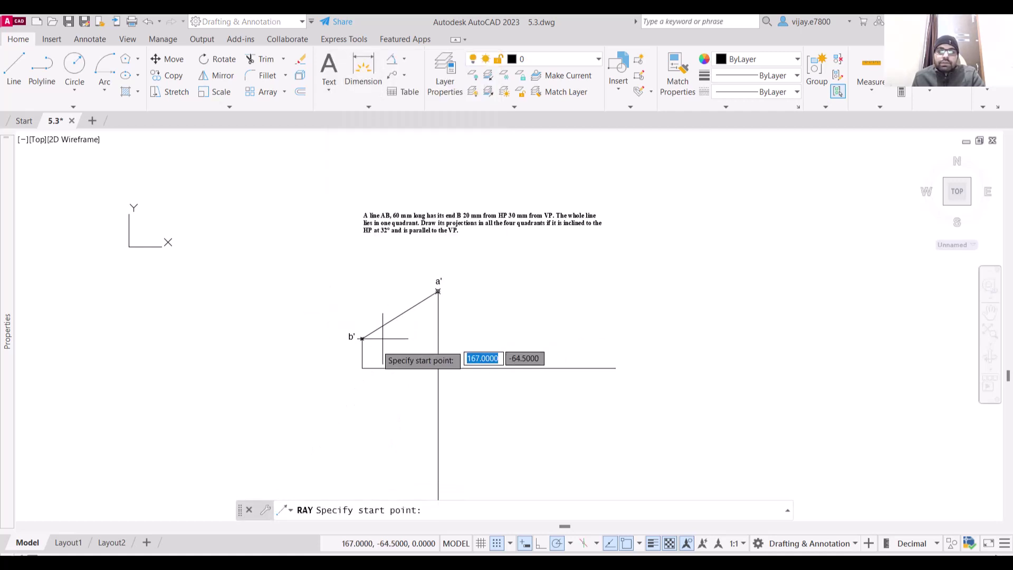
{"action": "left_click", "coordinate": [362, 338]}
{"action": "left_click", "coordinate": [362, 401]}
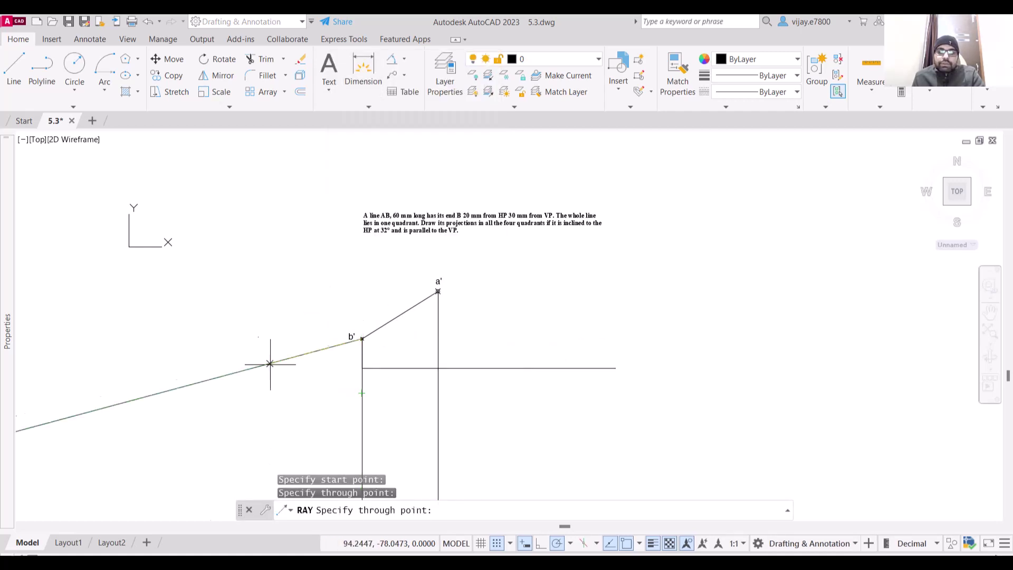
{"action": "key", "text": "Return"}
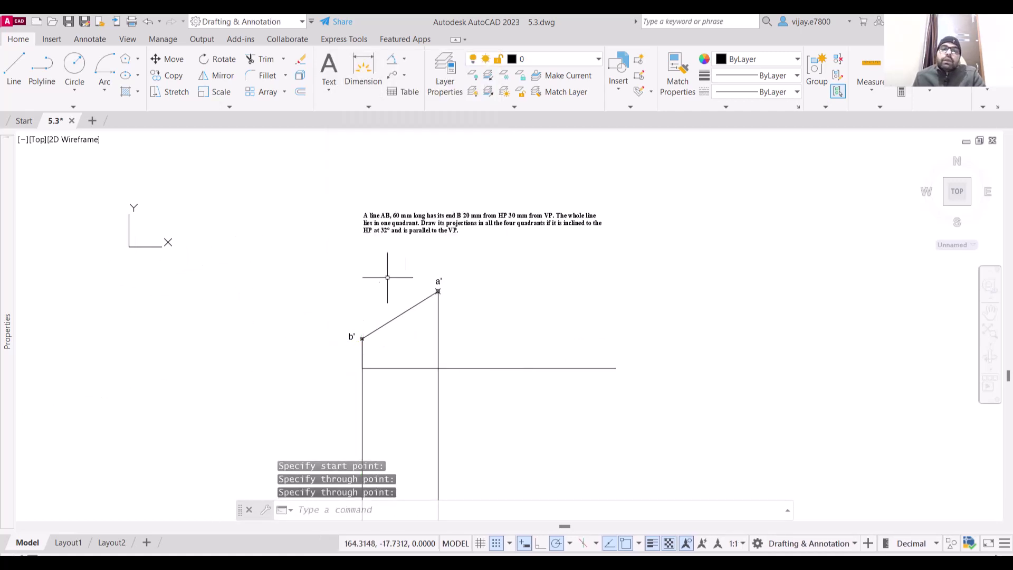
{"action": "scroll", "coordinate": [404, 278], "scroll_direction": "up", "scroll_amount": 2}
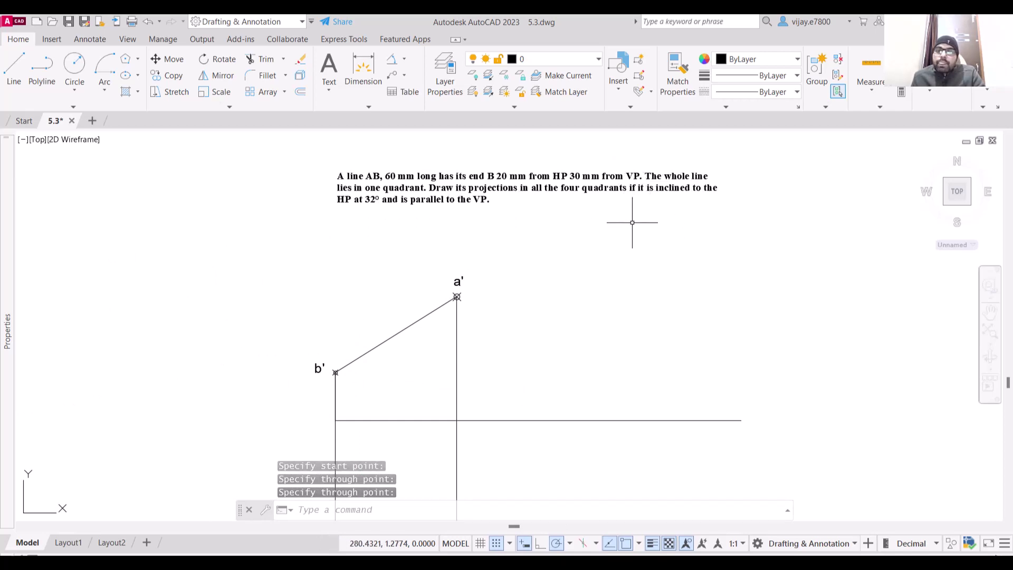
{"action": "middle_click_drag", "start_coordinate": [610, 336], "coordinate": [597, 256]}
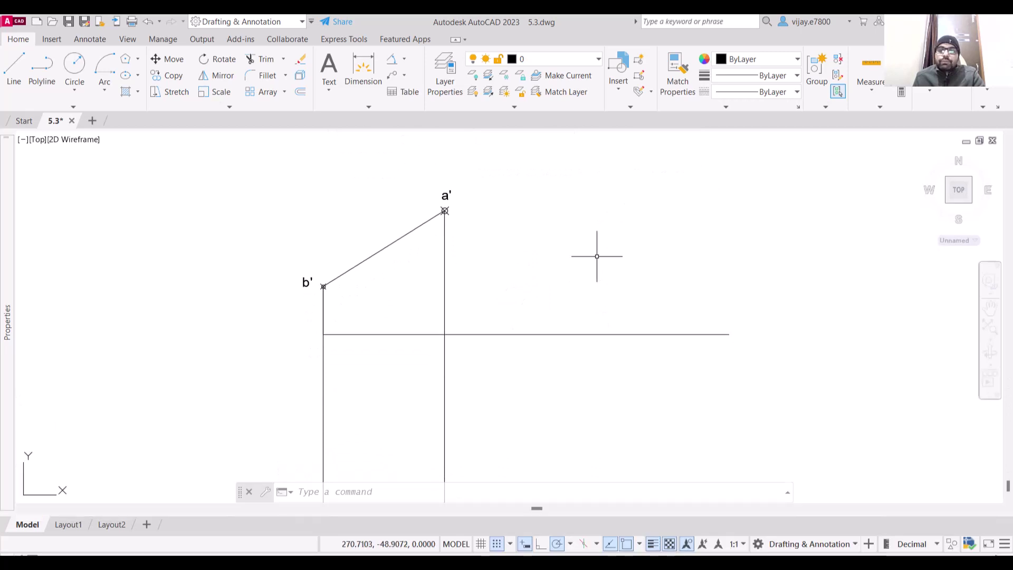
Draw a line 30 down the b' projector from XY, then across to the a' projector
{"action": "type", "text": "l"}
{"action": "key", "text": "Return"}
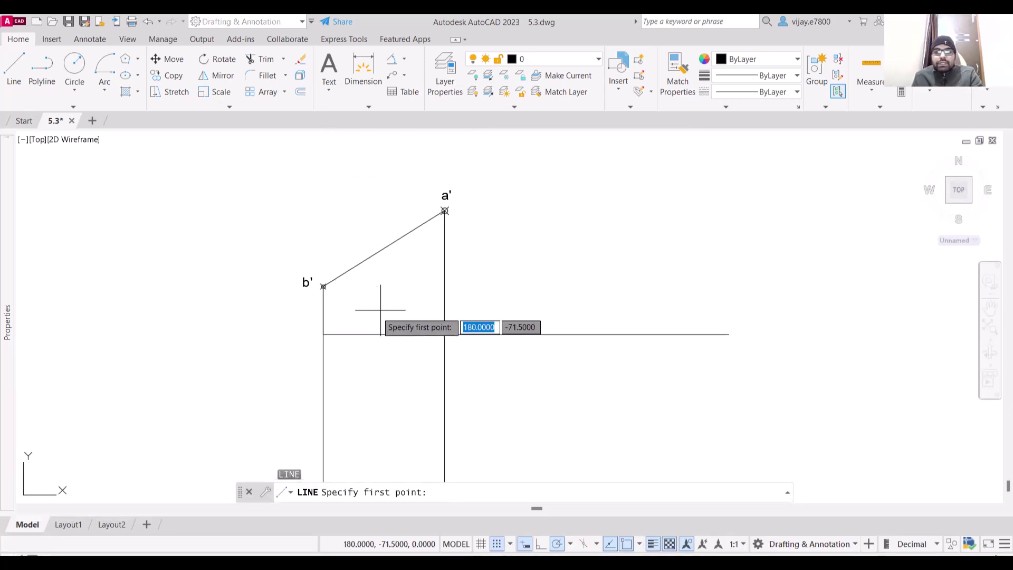
{"action": "left_click", "coordinate": [323, 334]}
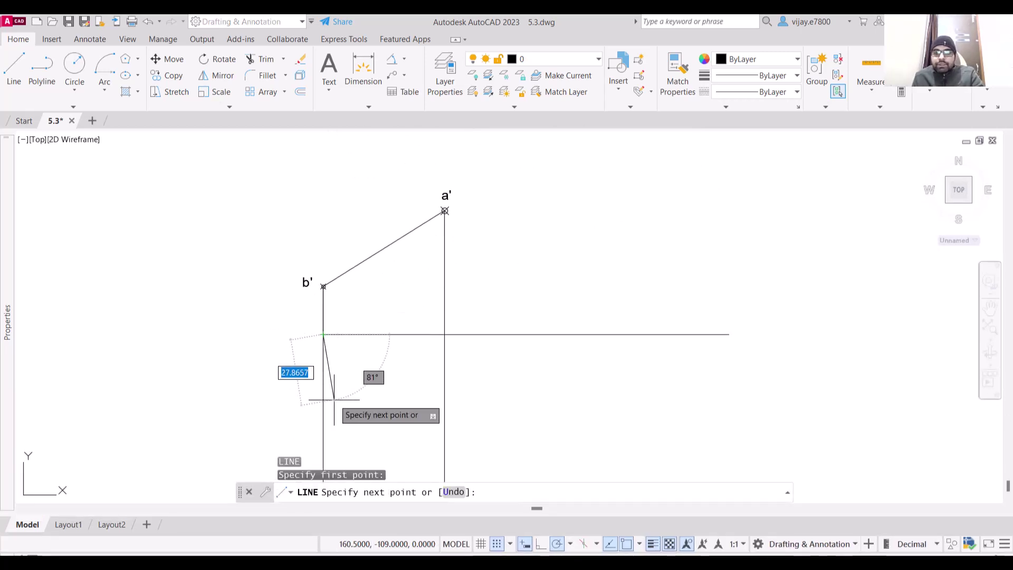
{"action": "type", "text": "30"}
{"action": "key", "text": "Return"}
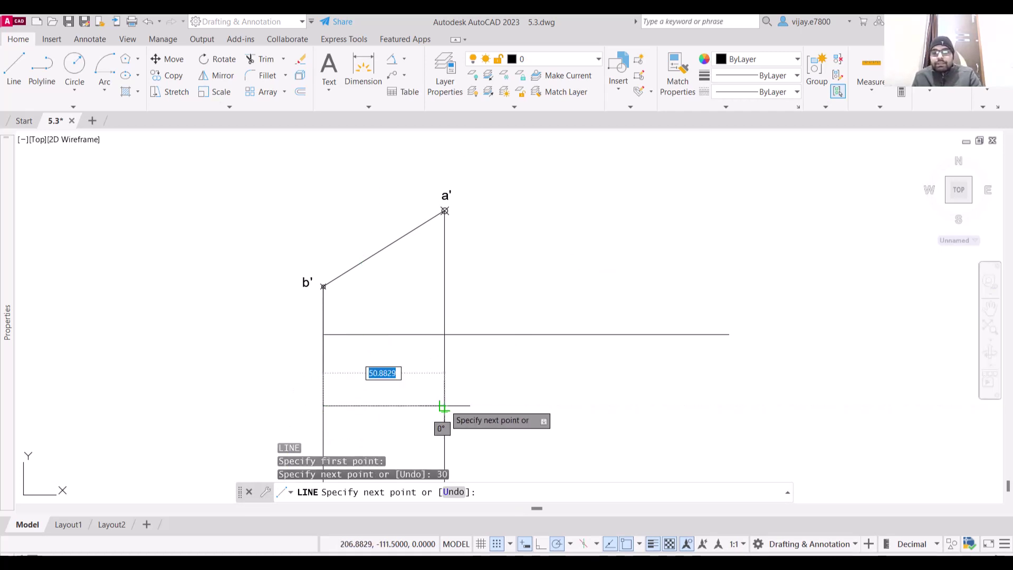
{"action": "left_click", "coordinate": [443, 406]}
{"action": "right_click", "coordinate": [245, 343]}
{"action": "left_click", "coordinate": [272, 347]}
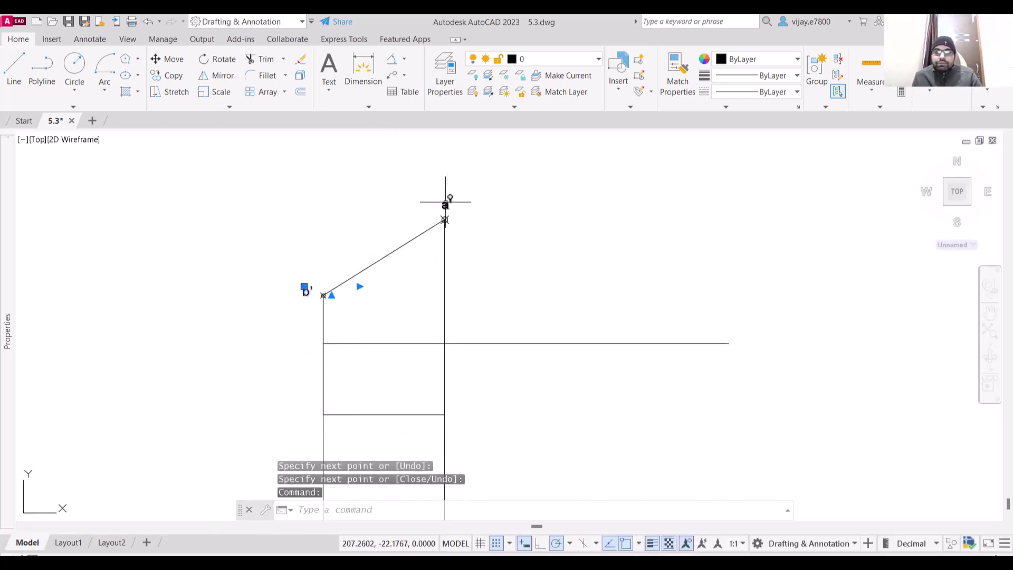
{"action": "left_click", "coordinate": [444, 214]}
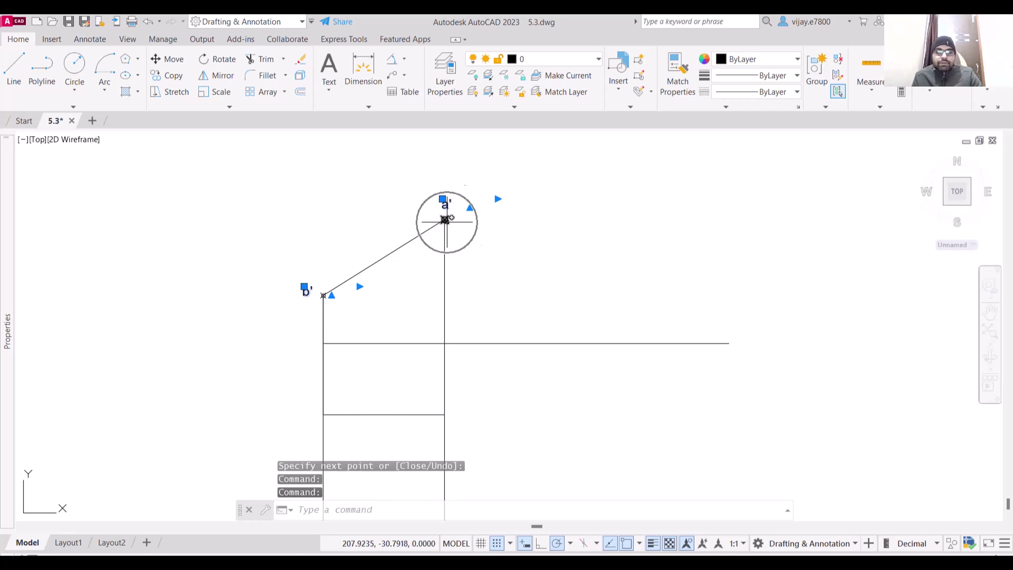
Paste copies of the a' and b' labels lower down and change the b' copy to b
{"action": "left_click", "coordinate": [296, 398]}
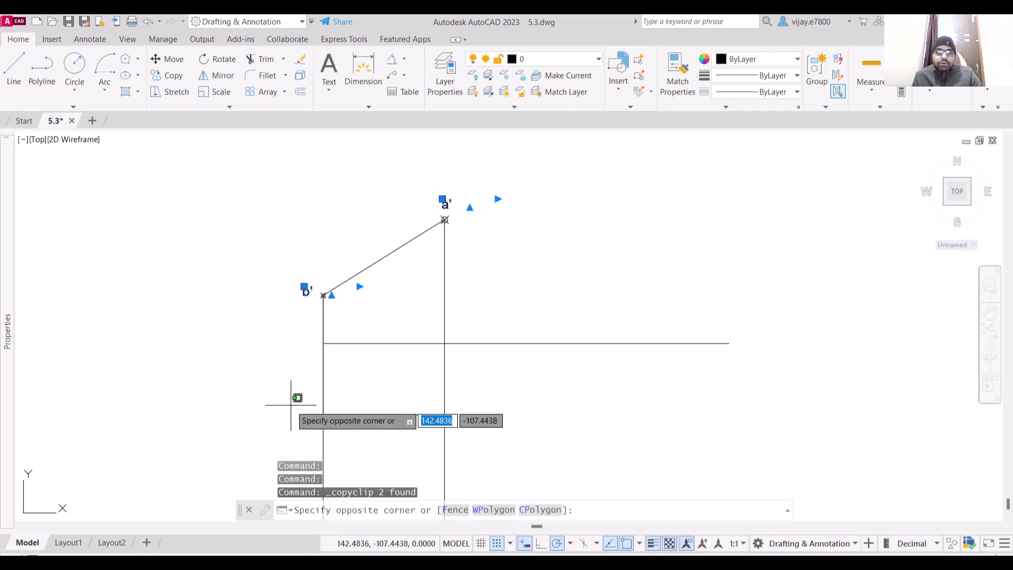
{"action": "key", "text": "ctrl+c"}
{"action": "key", "text": "ctrl+v"}
{"action": "left_click", "coordinate": [305, 414]}
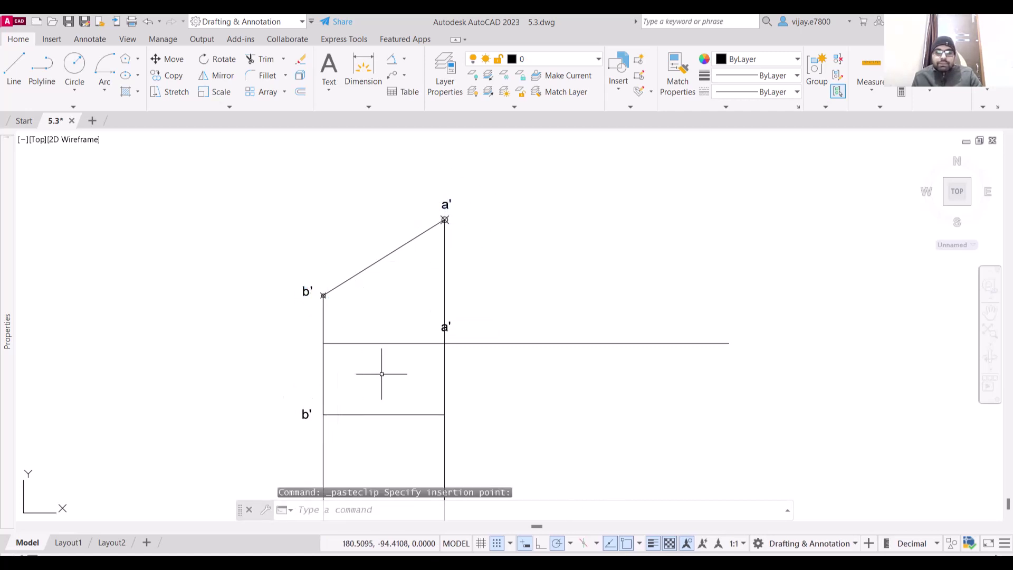
{"action": "double_click", "coordinate": [306, 413]}
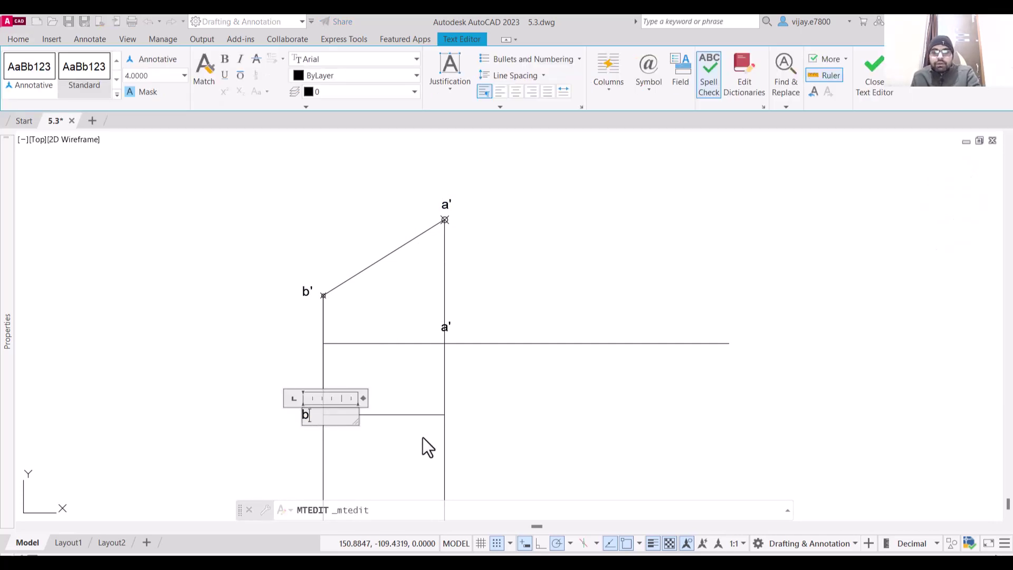
{"action": "left_click", "coordinate": [427, 447]}
Move the a' copy to the top view line's right end and change it to a
{"action": "left_click", "coordinate": [444, 327]}
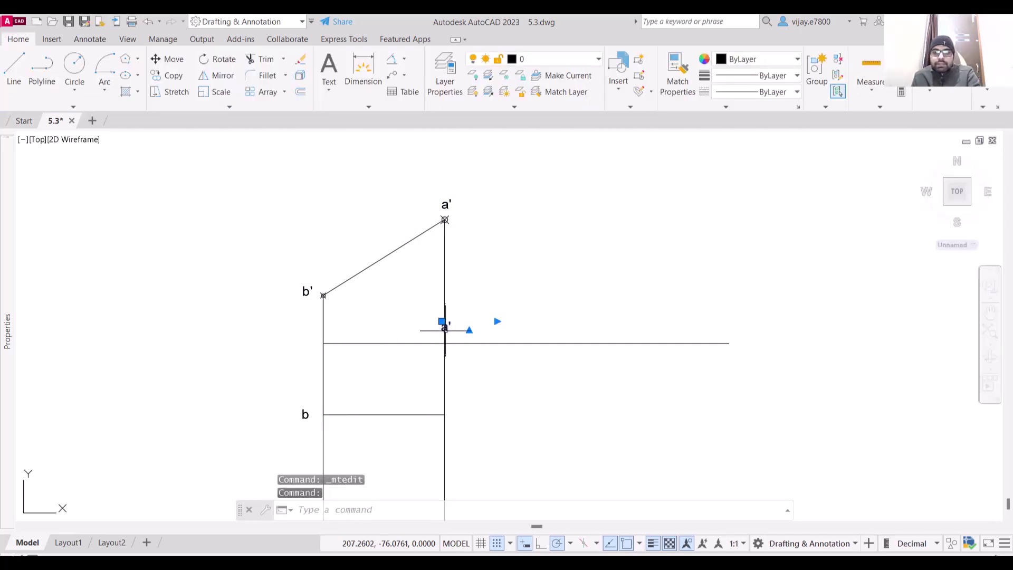
{"action": "left_click", "coordinate": [442, 321]}
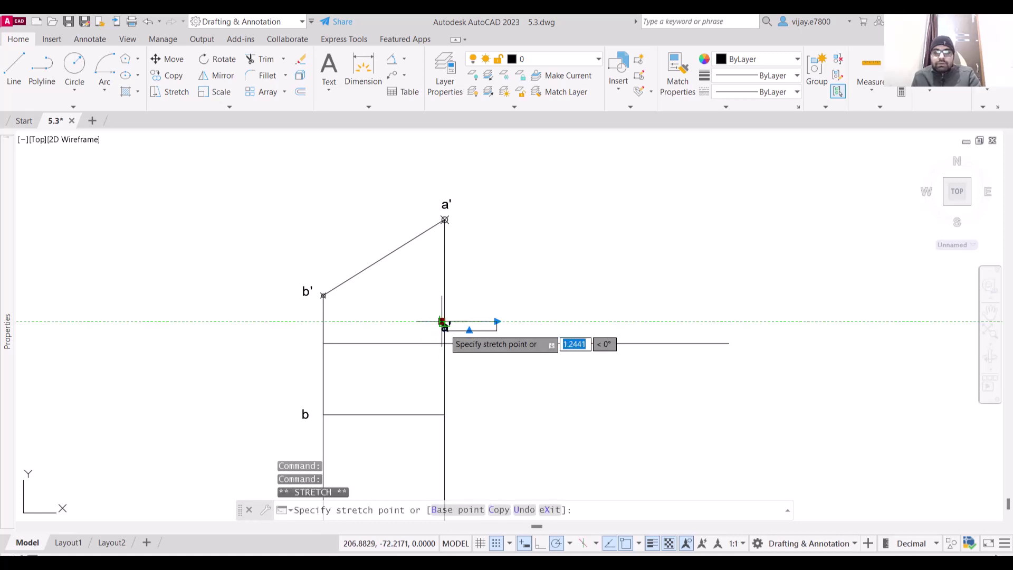
{"action": "left_click", "coordinate": [451, 415]}
{"action": "double_click", "coordinate": [452, 414]}
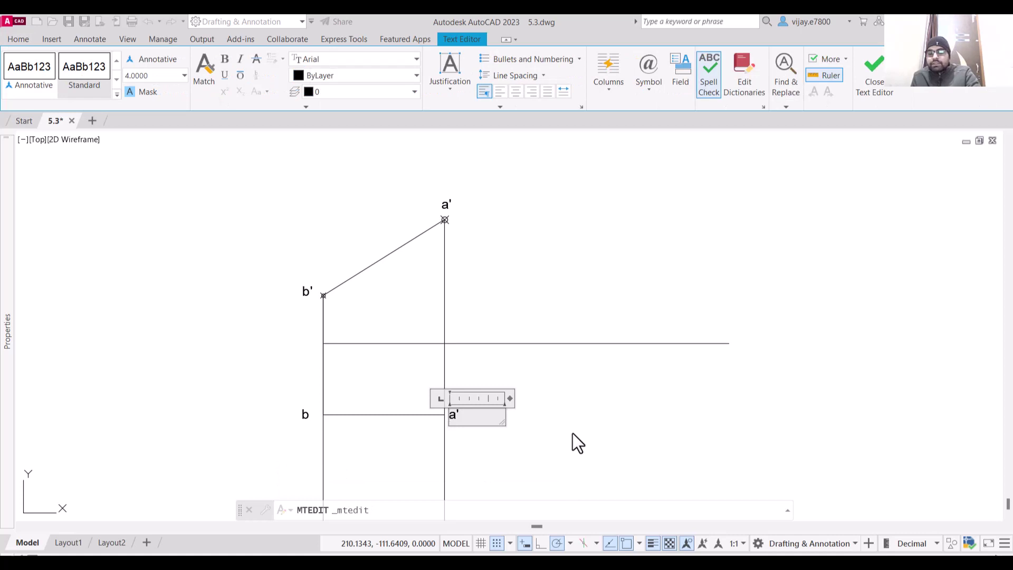
{"action": "key", "text": "BackSpace"}
{"action": "left_click", "coordinate": [575, 490]}
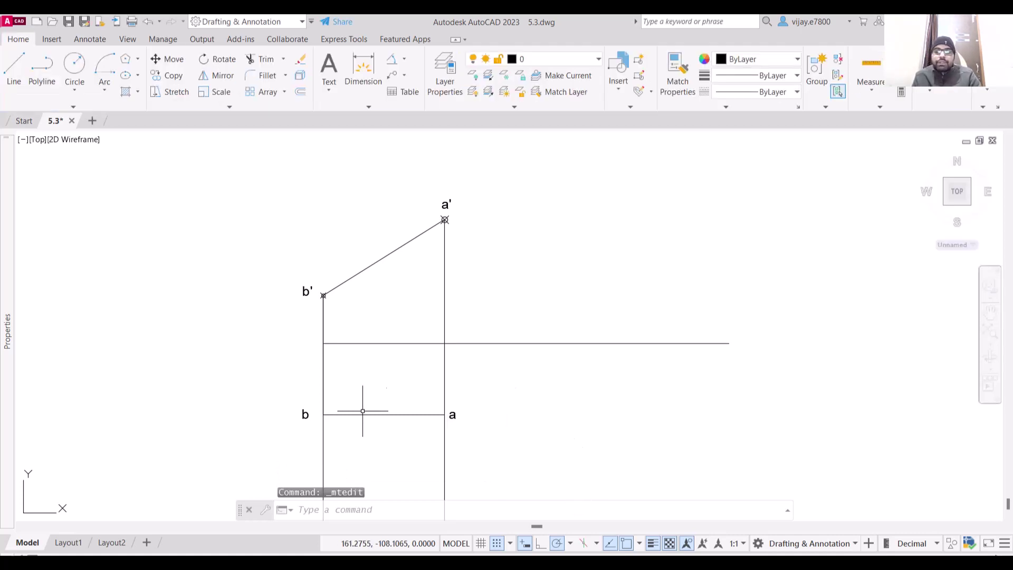
{"action": "left_click", "coordinate": [461, 472]}
{"action": "left_click", "coordinate": [477, 462]}
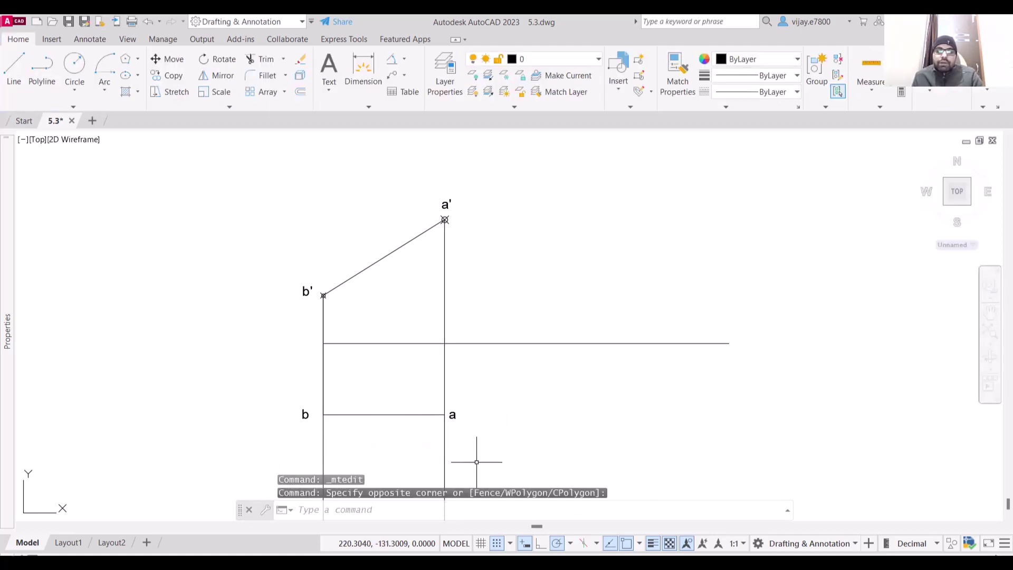
Trim the projector ends below line b–a with a fence
{"action": "key", "text": "Return"}
{"action": "mouse_move", "coordinate": [466, 472]}
{"action": "left_mouse_down"}
{"action": "mouse_move", "coordinate": [310, 442]}
{"action": "mouse_move", "coordinate": [260, 436]}
{"action": "left_mouse_up"}
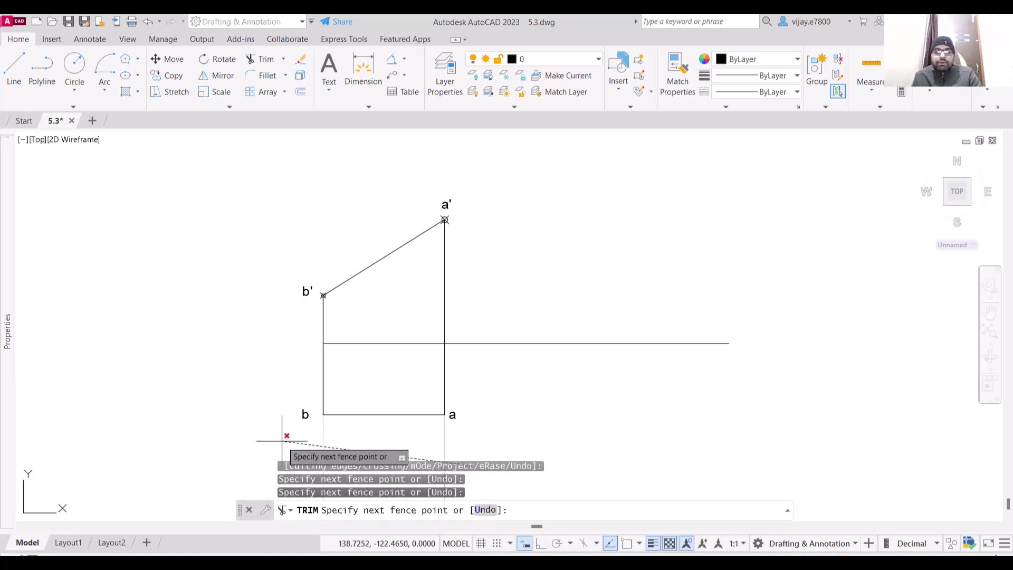
{"action": "key", "text": "Escape"}
Give lines b–a and b'–a' a 0.40 mm lineweight
{"action": "left_click", "coordinate": [367, 445]}
{"action": "left_click", "coordinate": [396, 398]}
{"action": "left_click", "coordinate": [361, 267]}
{"action": "left_click", "coordinate": [372, 261]}
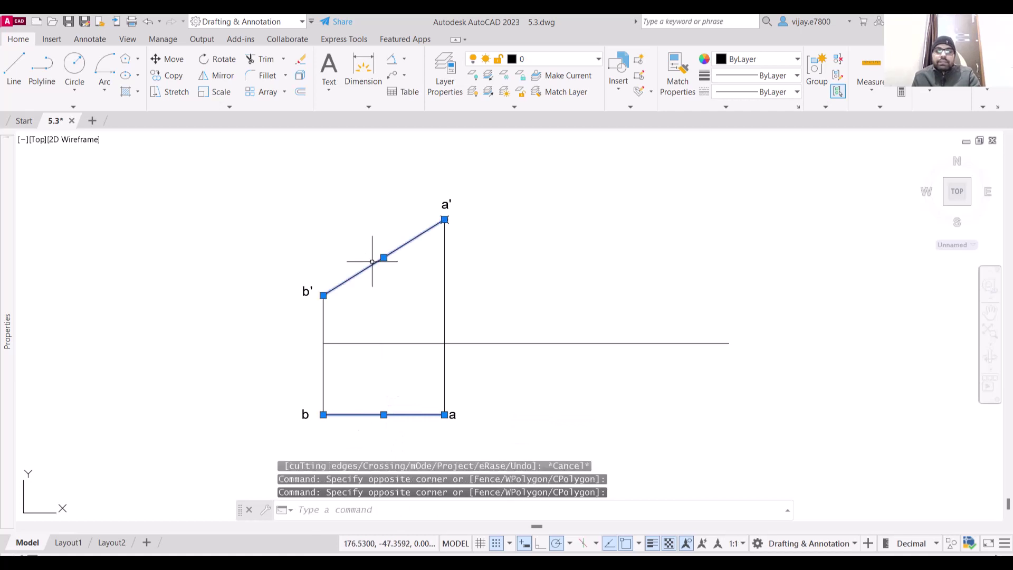
{"action": "left_click", "coordinate": [776, 77]}
{"action": "scroll", "coordinate": [755, 221], "scroll_direction": "down", "scroll_amount": 1}
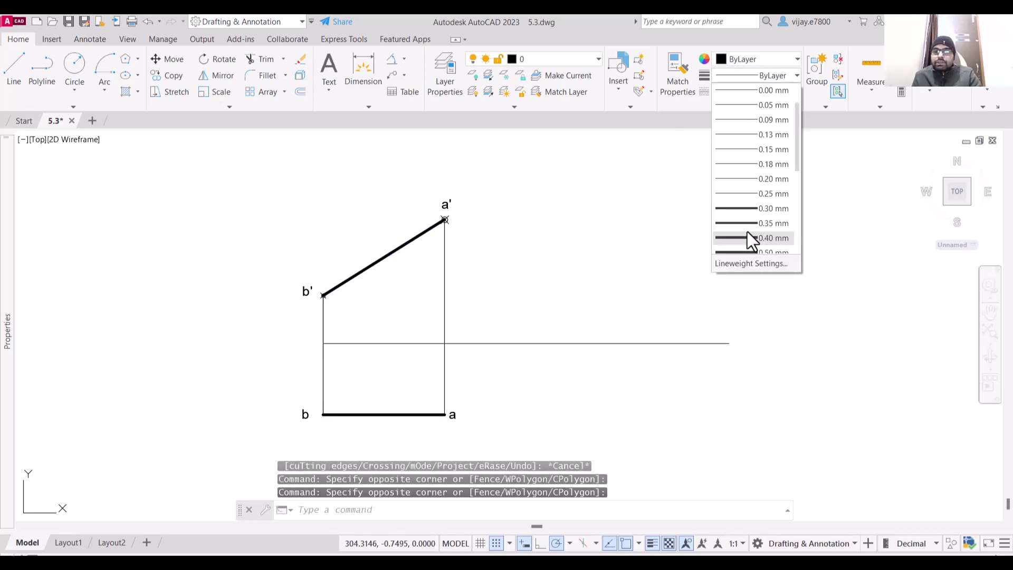
{"action": "left_click", "coordinate": [747, 239]}
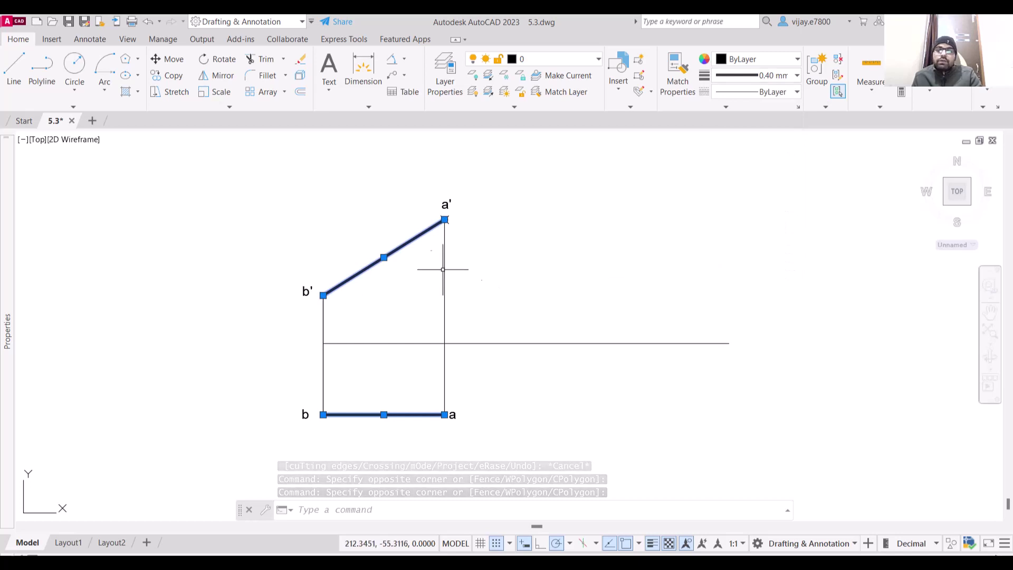
{"action": "key", "text": "Escape"}
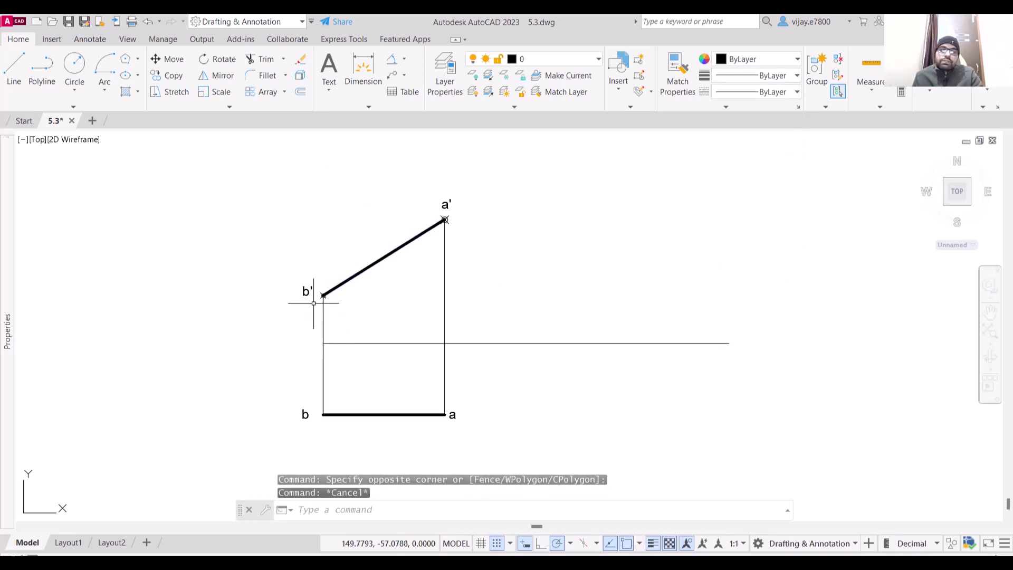
Draw a horizontal line from XY's left end across to the right
{"action": "left_click", "coordinate": [14, 63]}
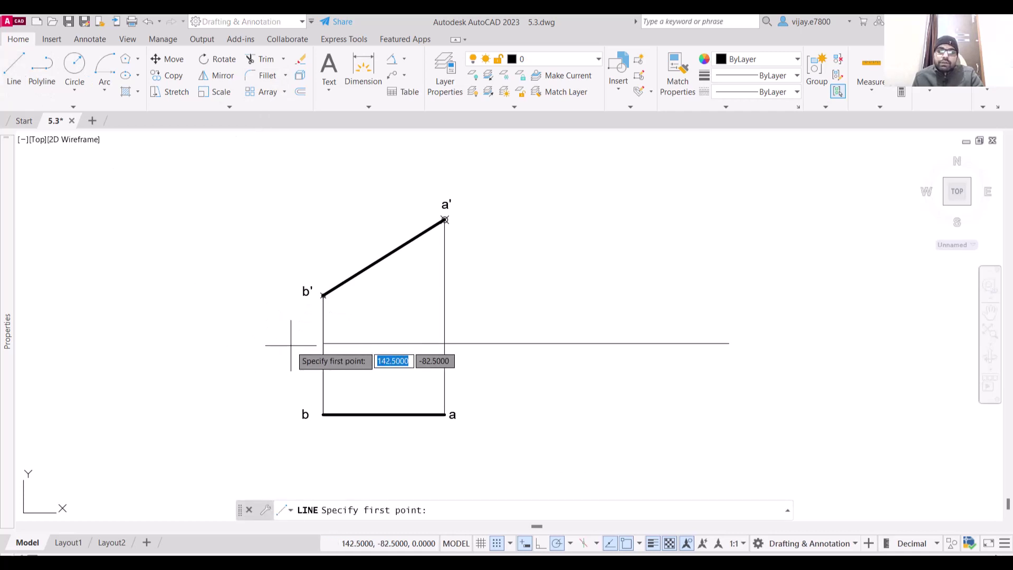
{"action": "left_click", "coordinate": [262, 344]}
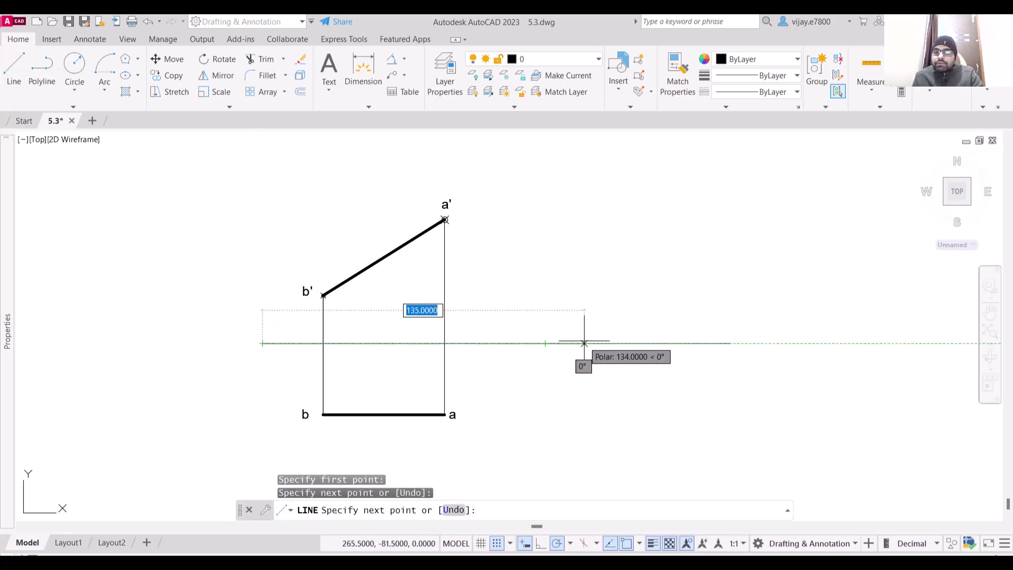
{"action": "left_click", "coordinate": [545, 344]}
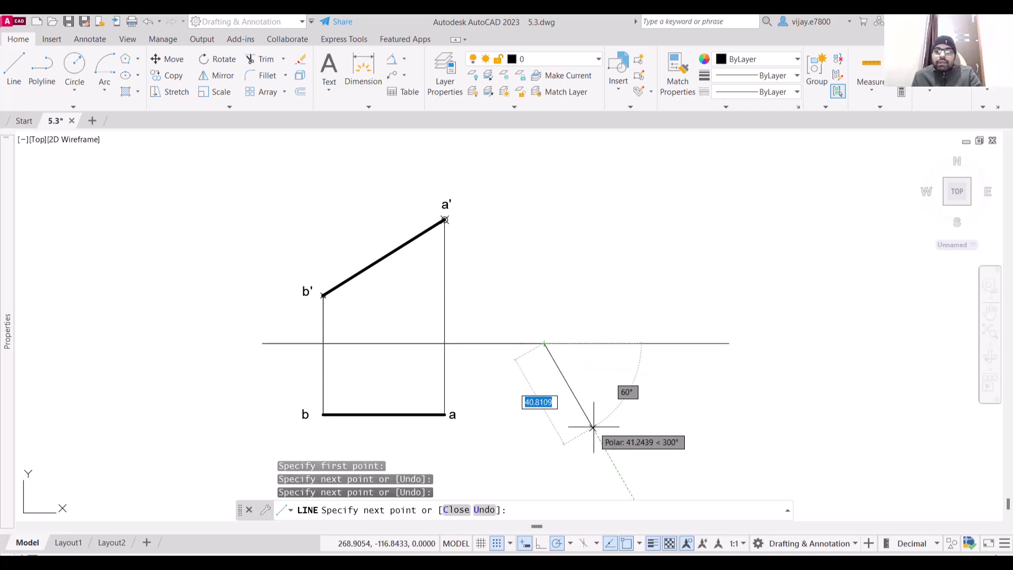
{"action": "key", "text": "Escape"}
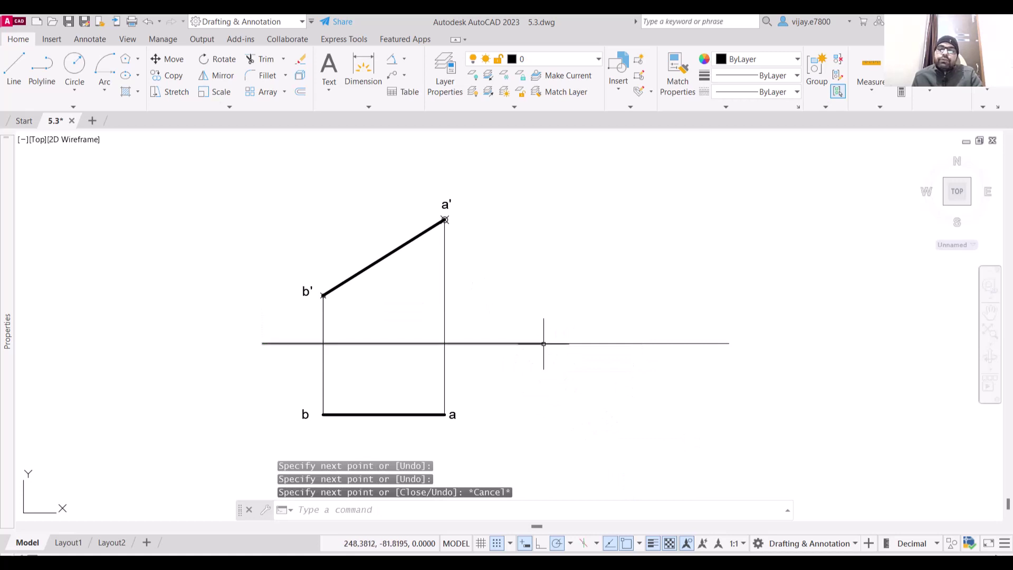
{"action": "left_click", "coordinate": [19, 79]}
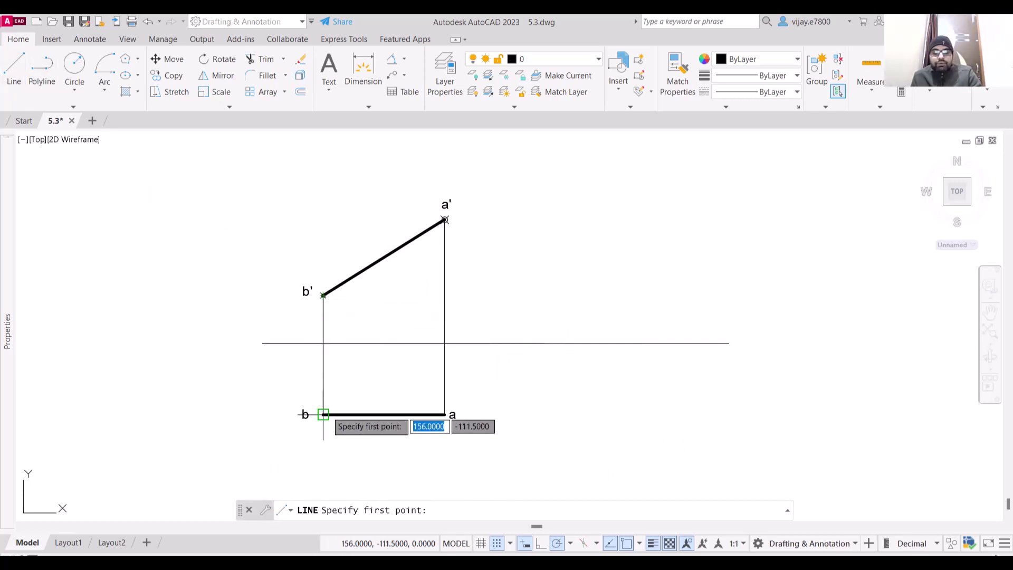
{"action": "key", "text": "Escape"}
Draw a horizontal ray rightward from b' and window-select line a'b' with its projectors
{"action": "type", "text": "ray"}
{"action": "key", "text": "Return"}
{"action": "left_click", "coordinate": [324, 295]}
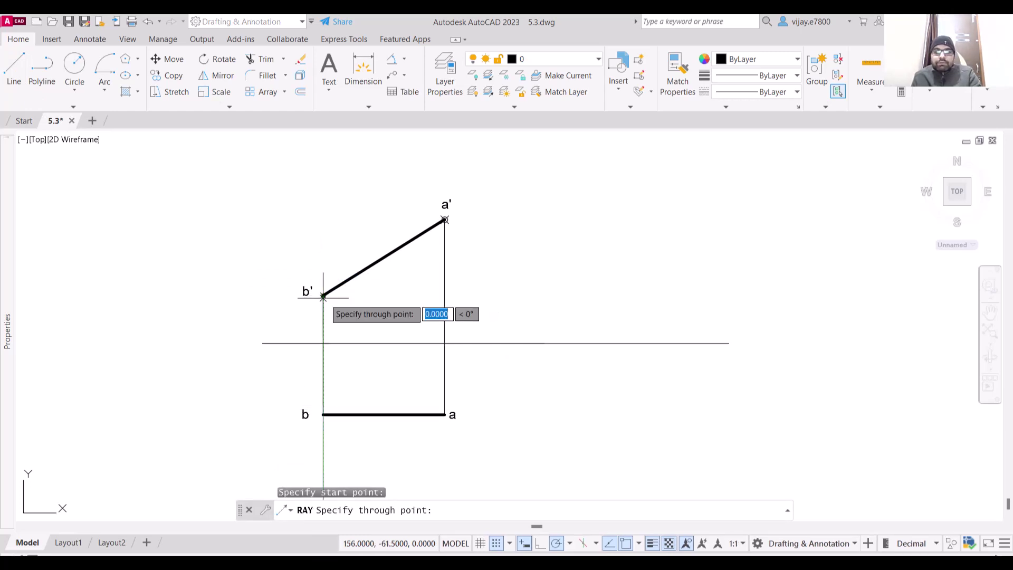
{"action": "left_click", "coordinate": [369, 295]}
{"action": "key", "text": "Escape"}
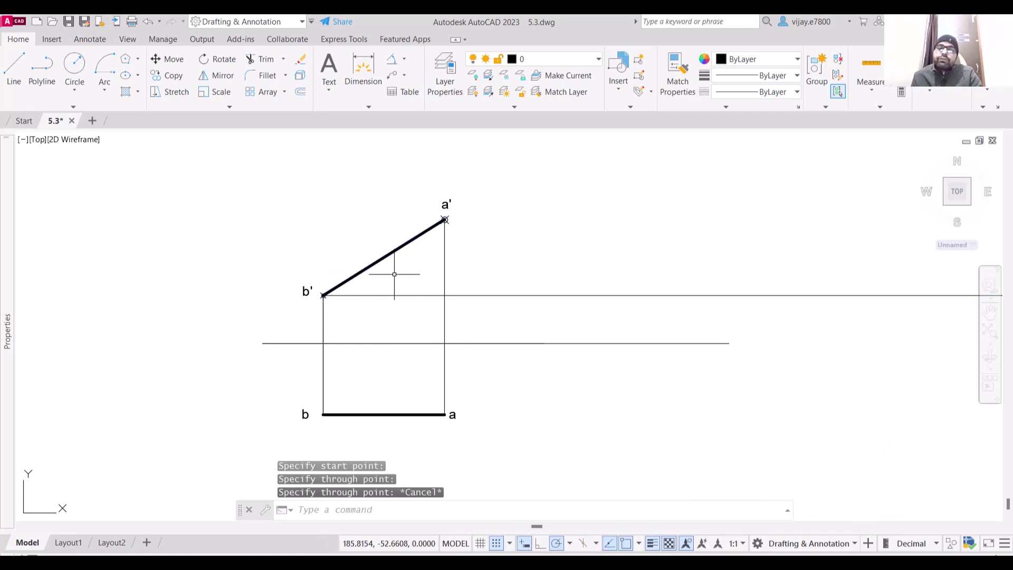
{"action": "left_click", "coordinate": [394, 274]}
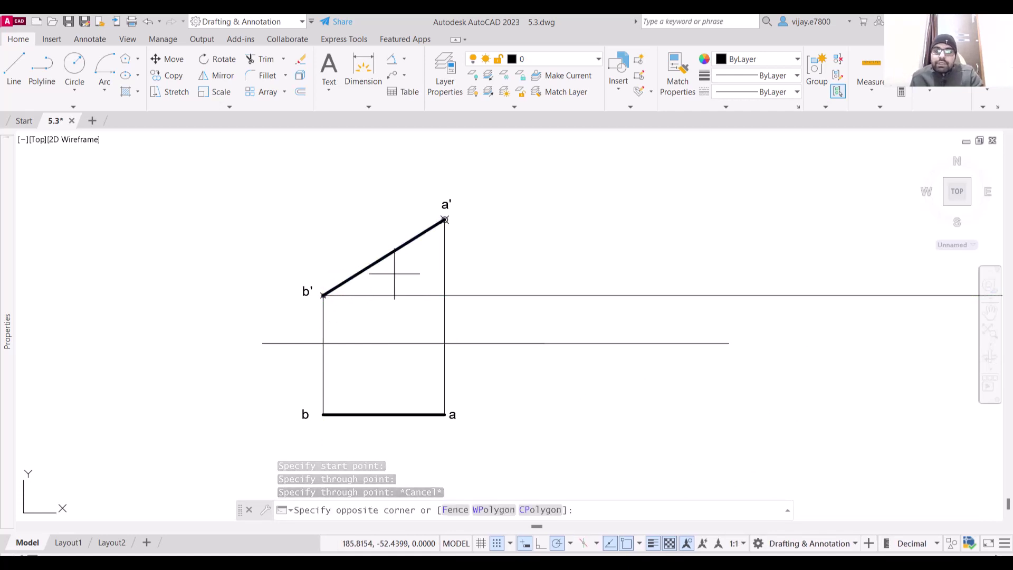
{"action": "left_click", "coordinate": [295, 427]}
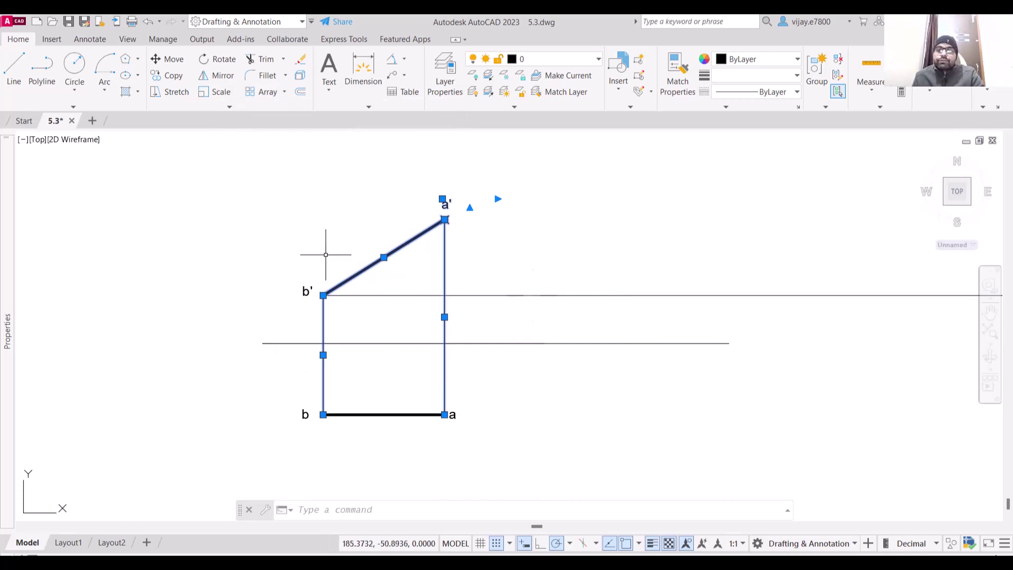
Copy a'b' and its projectors about 107 units right along the ray, using b' as base point
{"action": "left_click", "coordinate": [176, 75]}
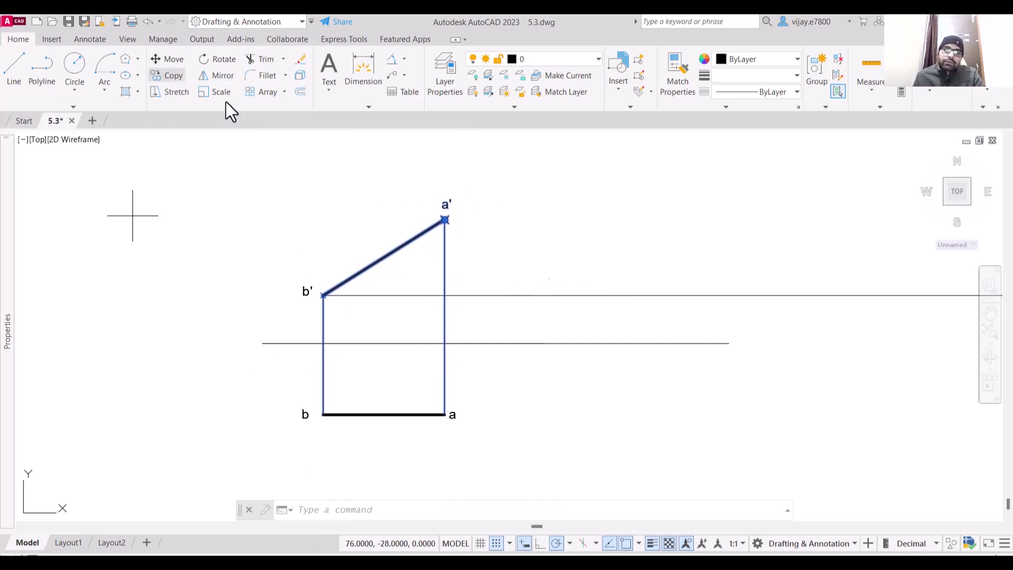
{"action": "left_click", "coordinate": [323, 295]}
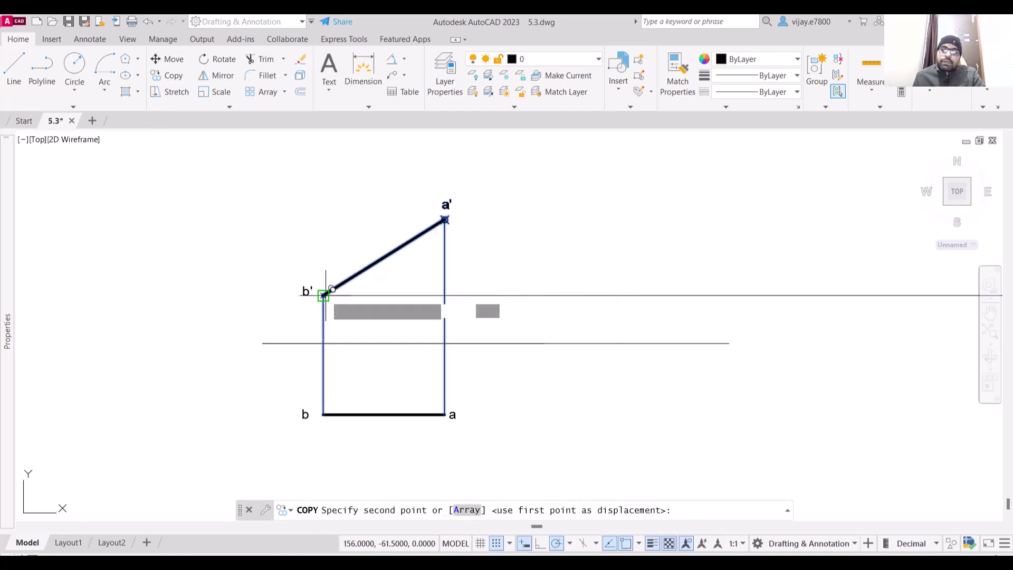
{"action": "left_click", "coordinate": [580, 294]}
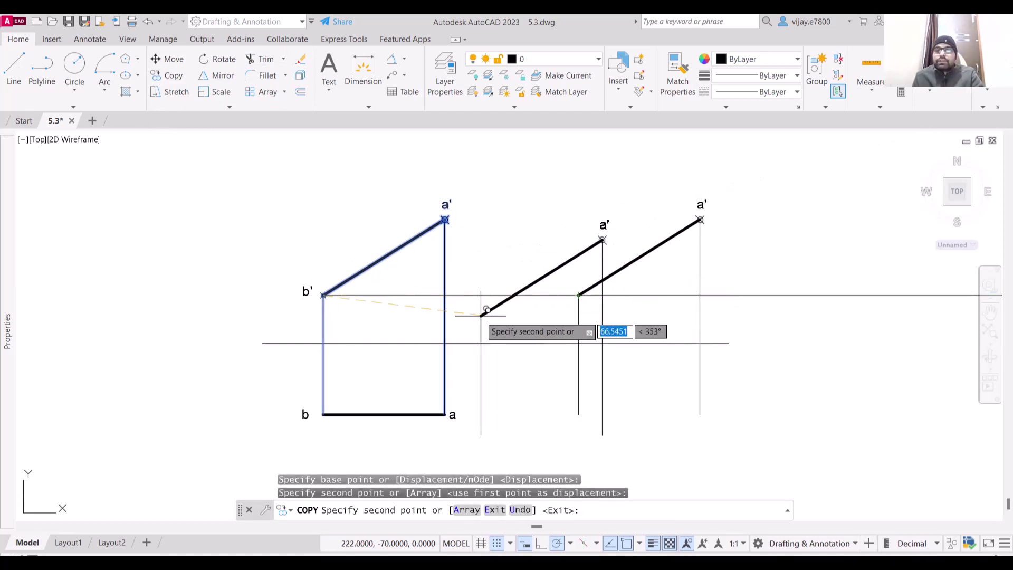
{"action": "key", "text": "Escape"}
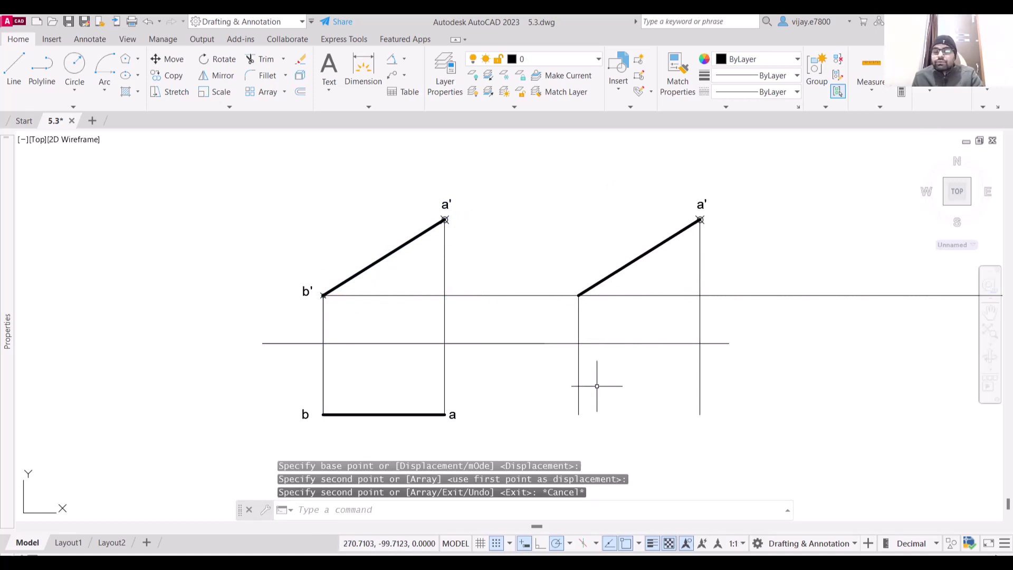
Fence-trim the right copy's projectors below the horizontal ray
{"action": "type", "text": "tr"}
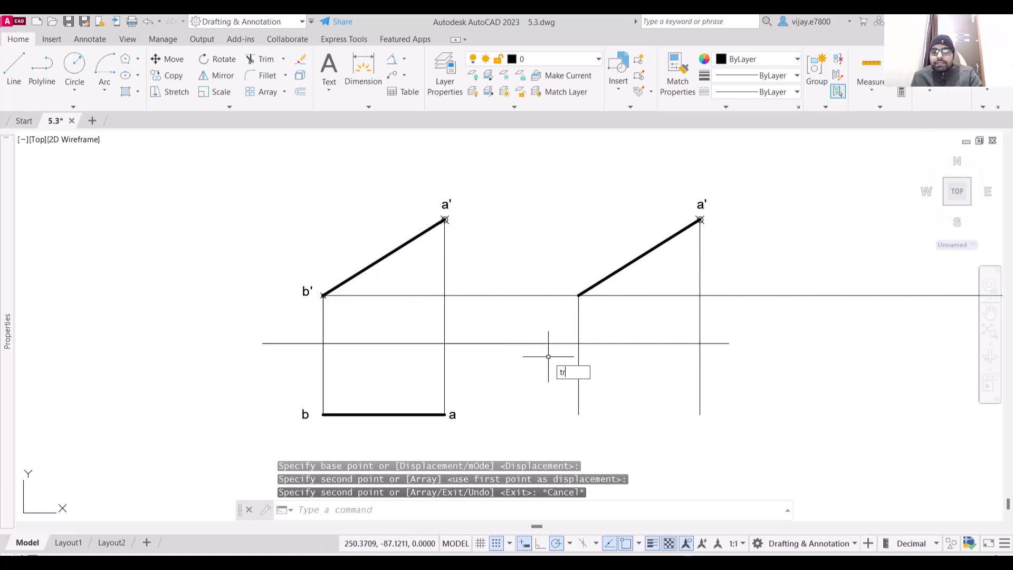
{"action": "key", "text": "Return"}
{"action": "left_click", "coordinate": [750, 383]}
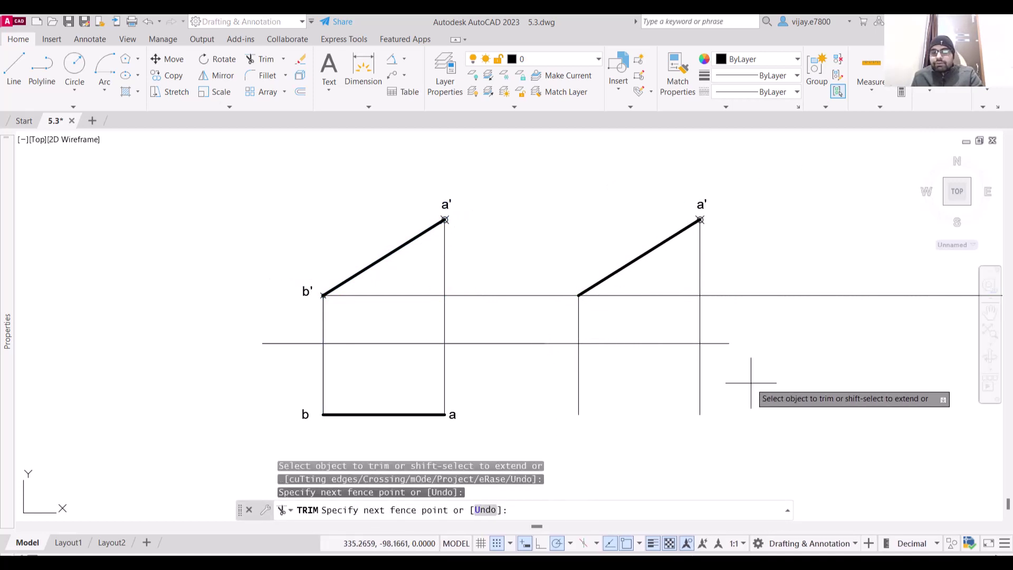
{"action": "left_click", "coordinate": [572, 373]}
{"action": "key", "text": "Return"}
Trim back the right end of the XY line
{"action": "left_click", "coordinate": [669, 387]}
{"action": "left_click", "coordinate": [708, 343]}
{"action": "key", "text": "Return"}
{"action": "left_click", "coordinate": [725, 329]}
{"action": "left_click", "coordinate": [551, 357]}
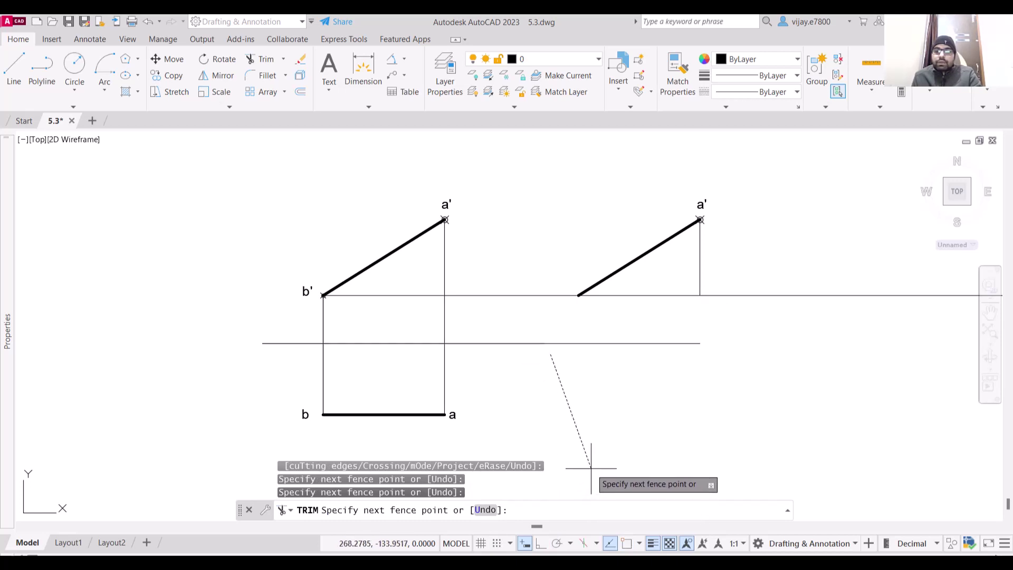
{"action": "key", "text": "Escape"}
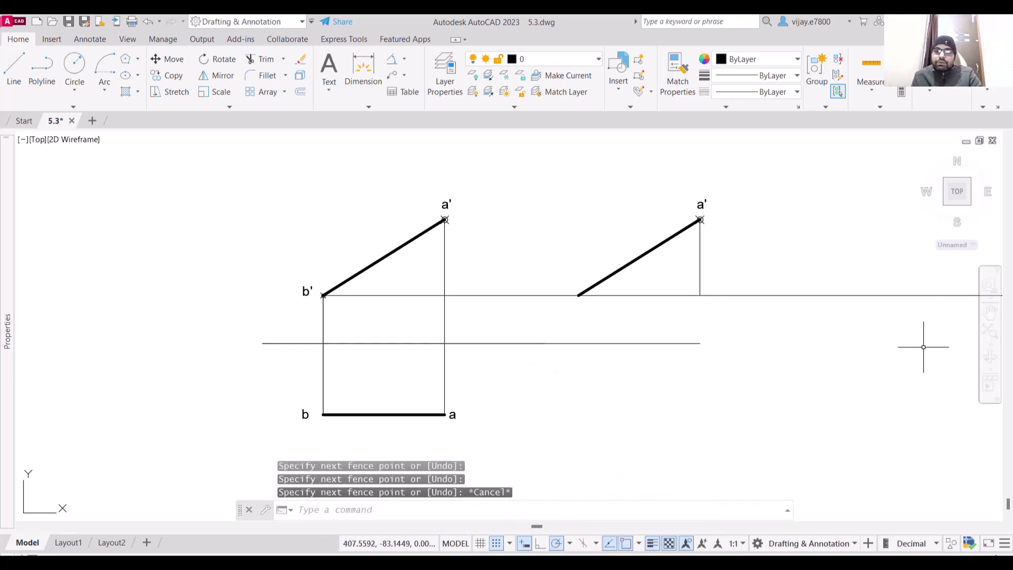
{"action": "type", "text": "t"}
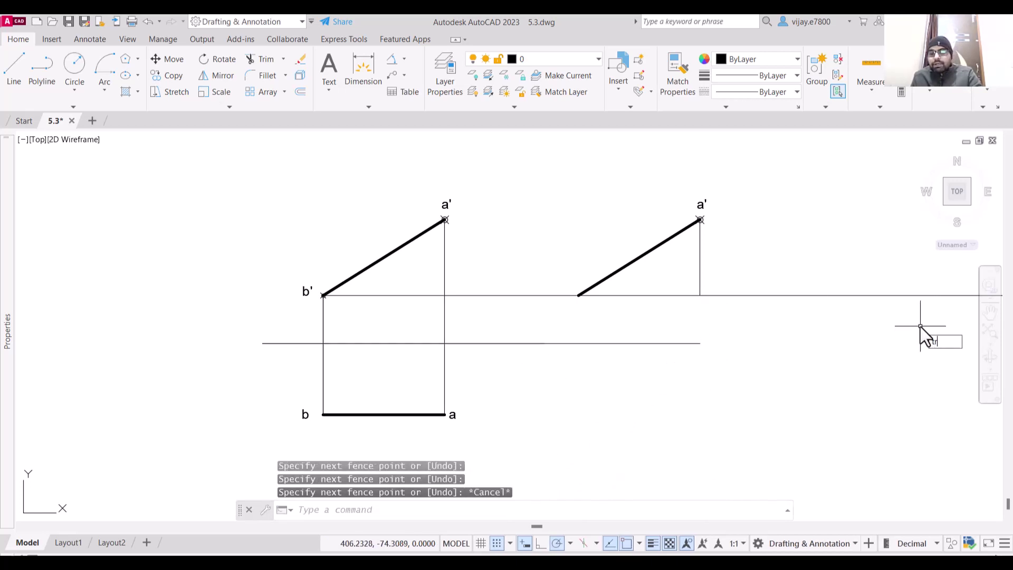
{"action": "type", "text": "r"}
{"action": "key", "text": "Return"}
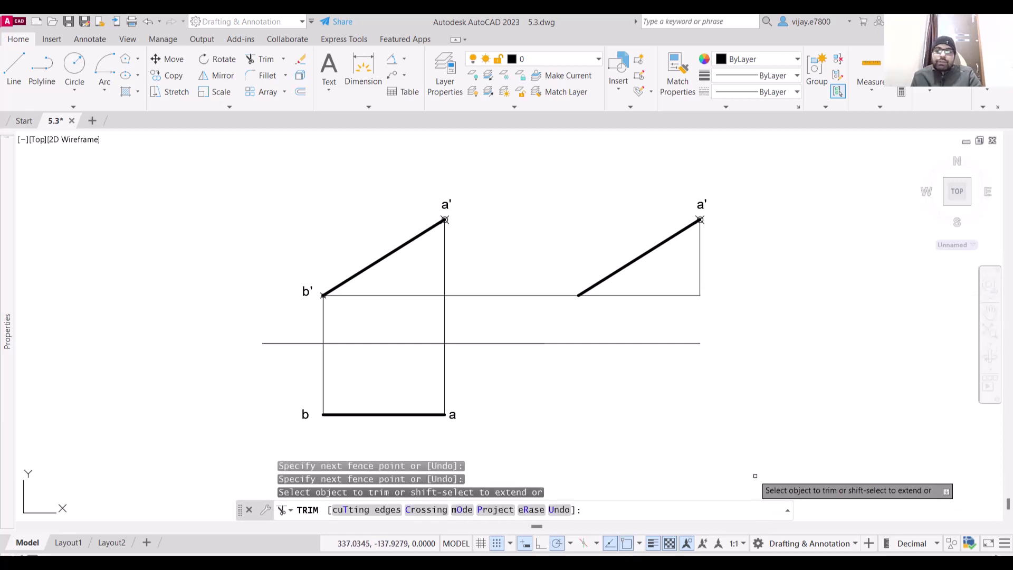
Nudge the original b' label slightly lower
{"action": "key", "text": "Escape"}
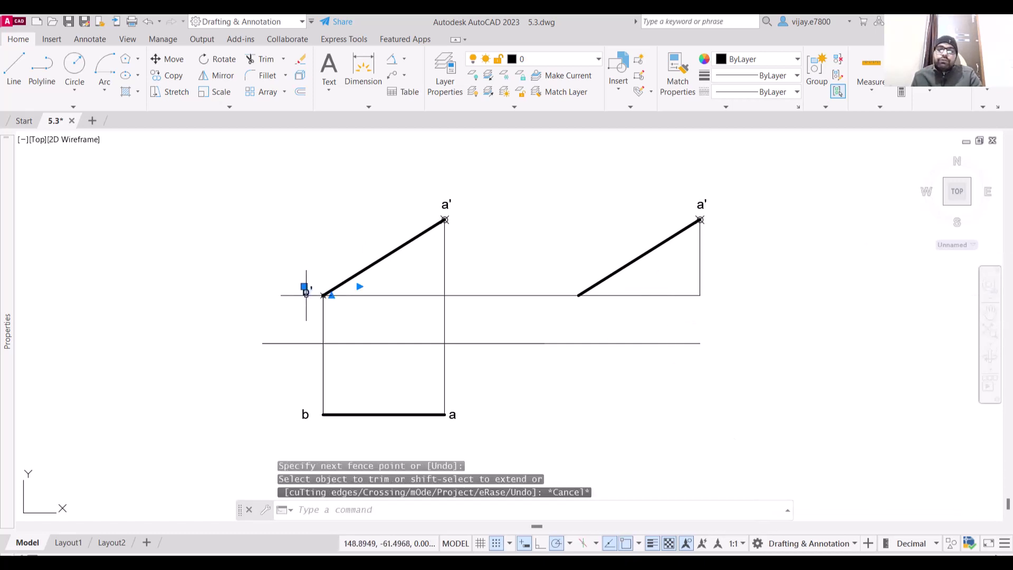
{"action": "key", "text": "ctrl+c"}
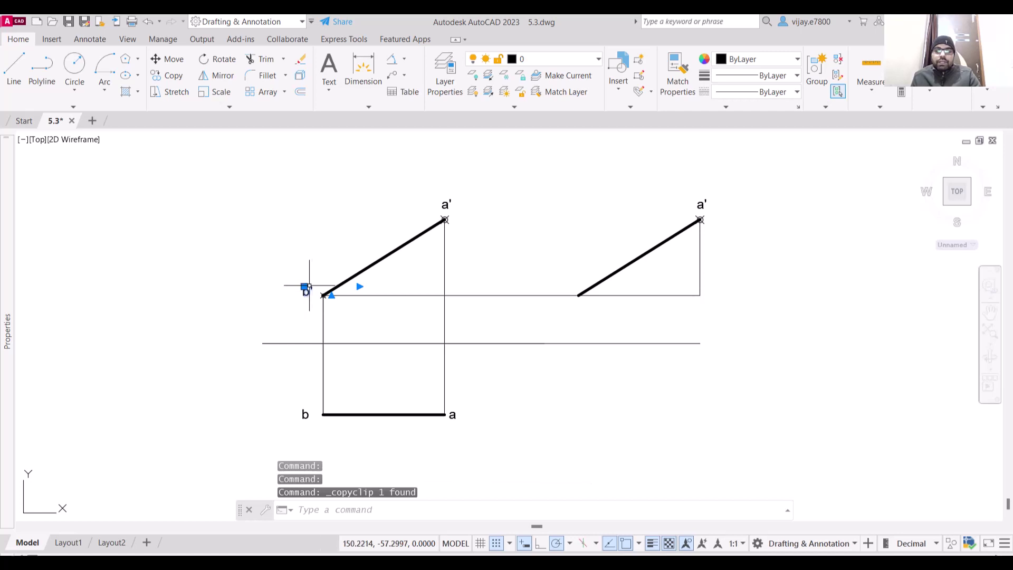
{"action": "left_click", "coordinate": [304, 287]}
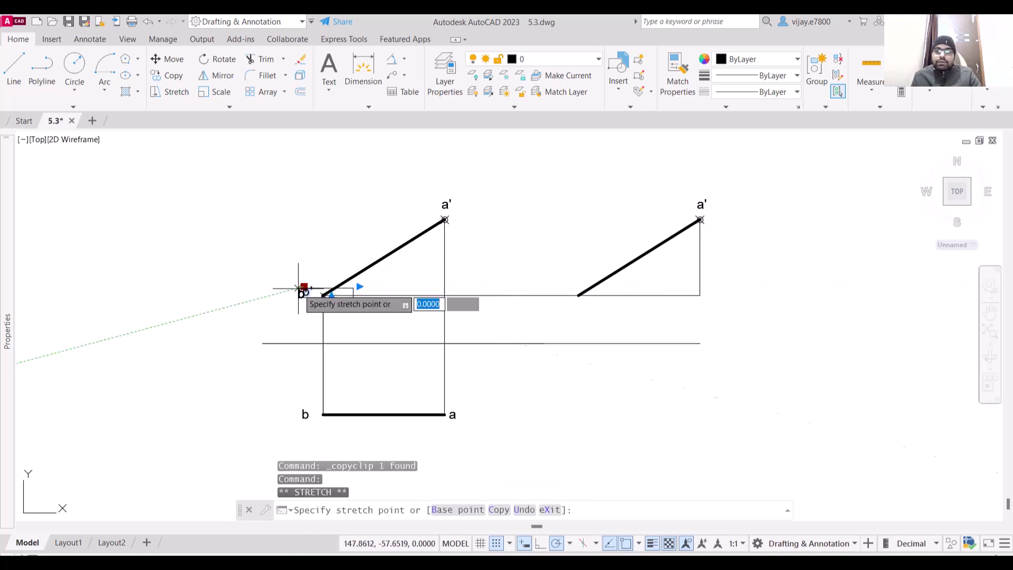
{"action": "left_click", "coordinate": [304, 296]}
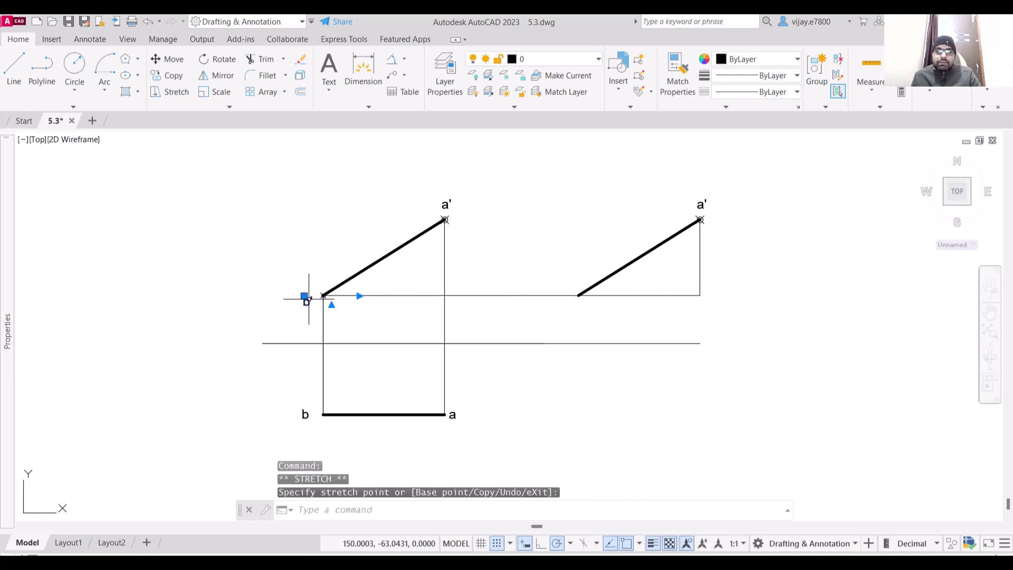
{"action": "key", "text": "ctrl+c"}
Paste a b' label just below the copied inclined line's lower end
{"action": "left_click", "coordinate": [542, 276]}
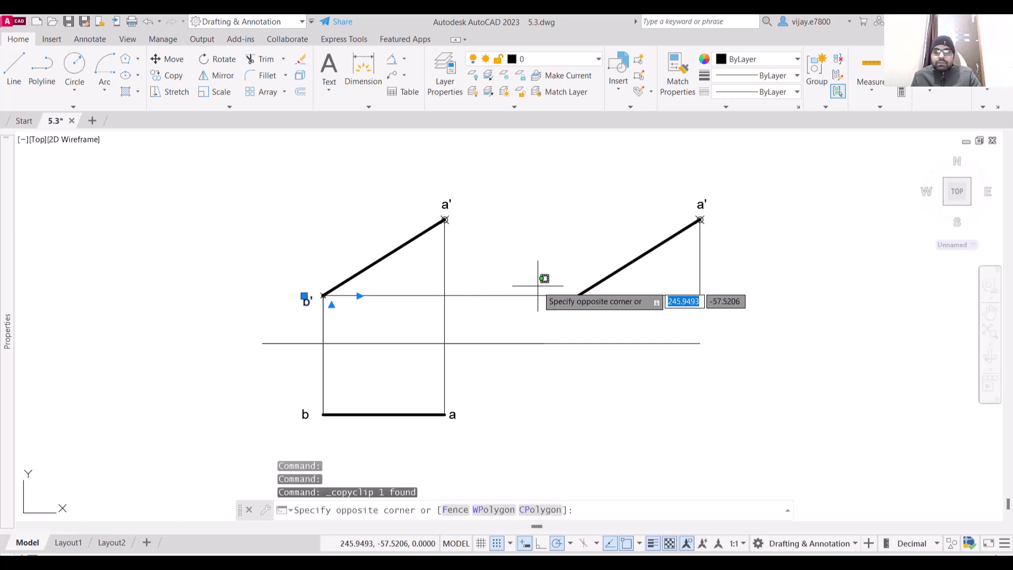
{"action": "key", "text": "ctrl+v"}
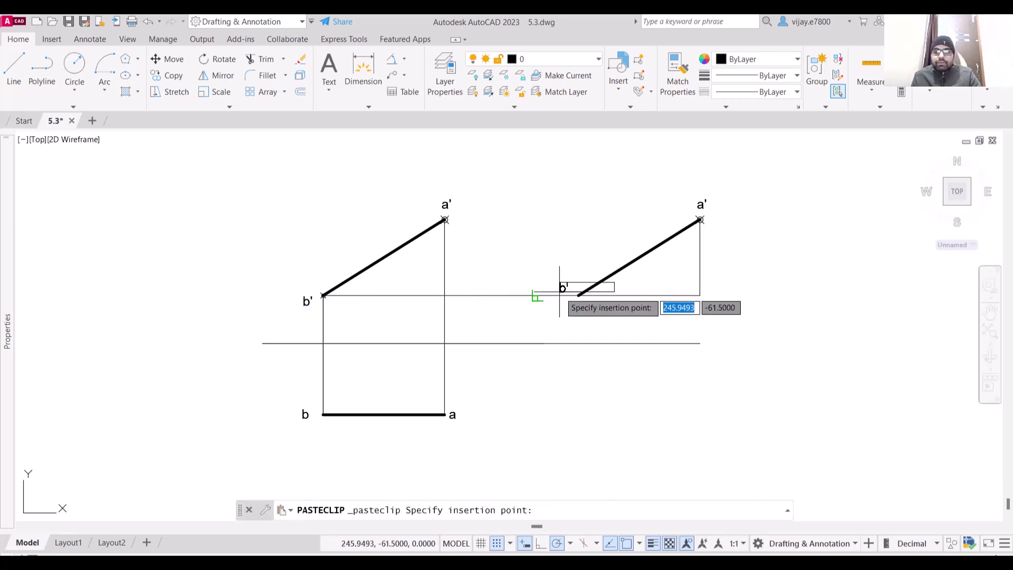
{"action": "left_click", "coordinate": [536, 295]}
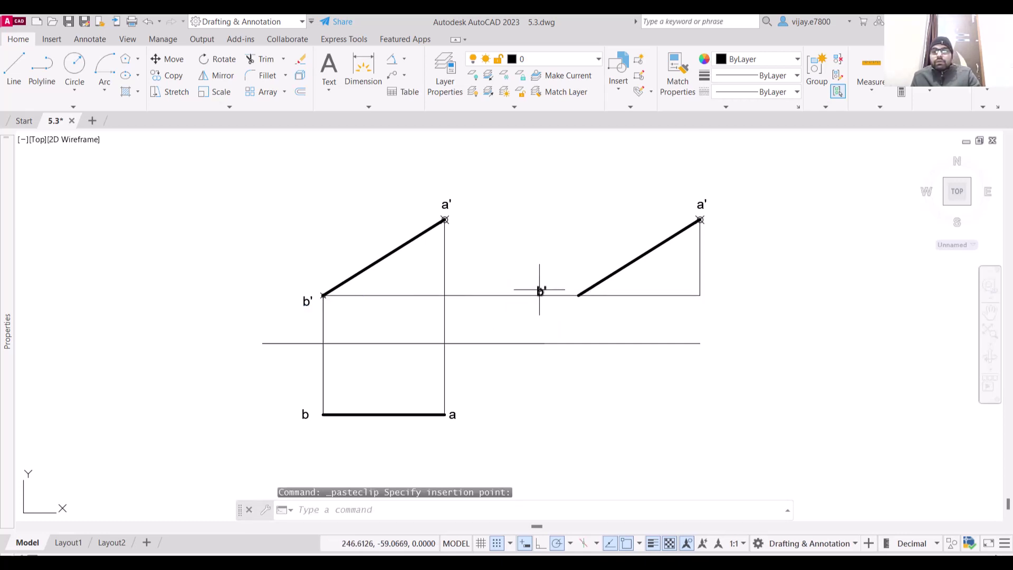
{"action": "left_click", "coordinate": [539, 290]}
{"action": "left_click", "coordinate": [537, 286]}
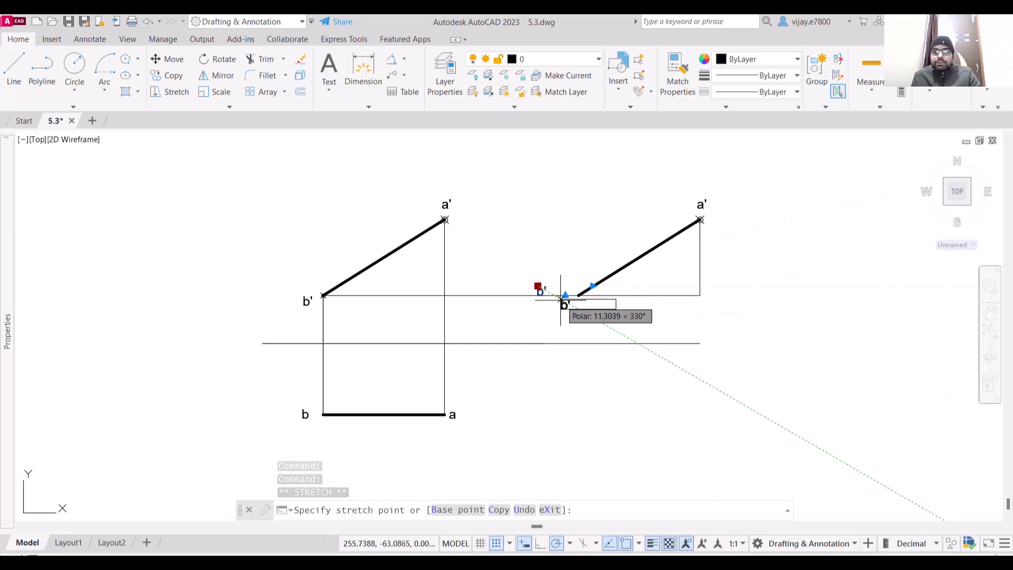
{"action": "left_click", "coordinate": [561, 300]}
{"action": "key", "text": "Escape"}
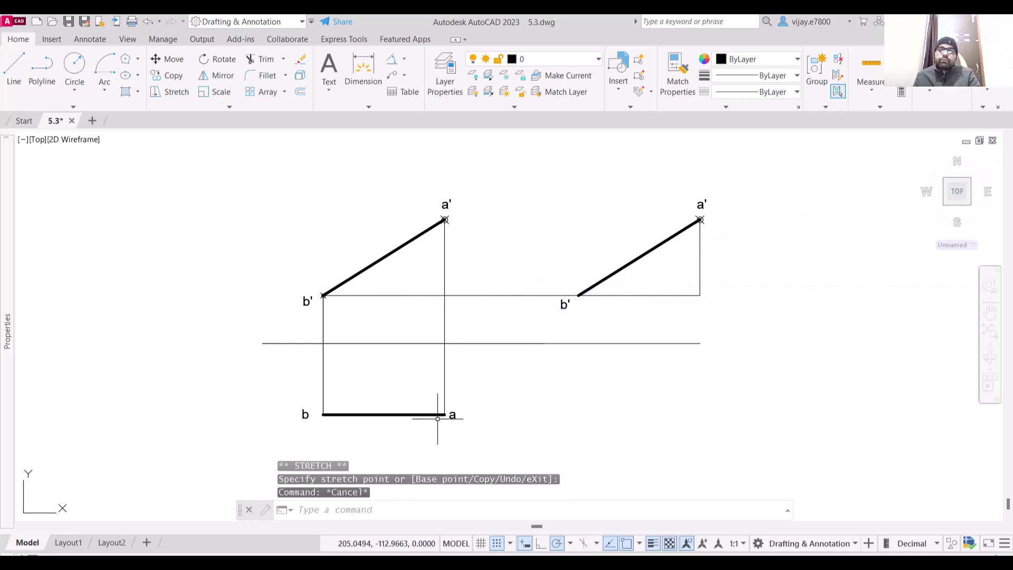
Draw a 30 mm vertical projector from the XY line up through b', then window-select top-view line b–a
{"action": "left_click", "coordinate": [391, 414]}
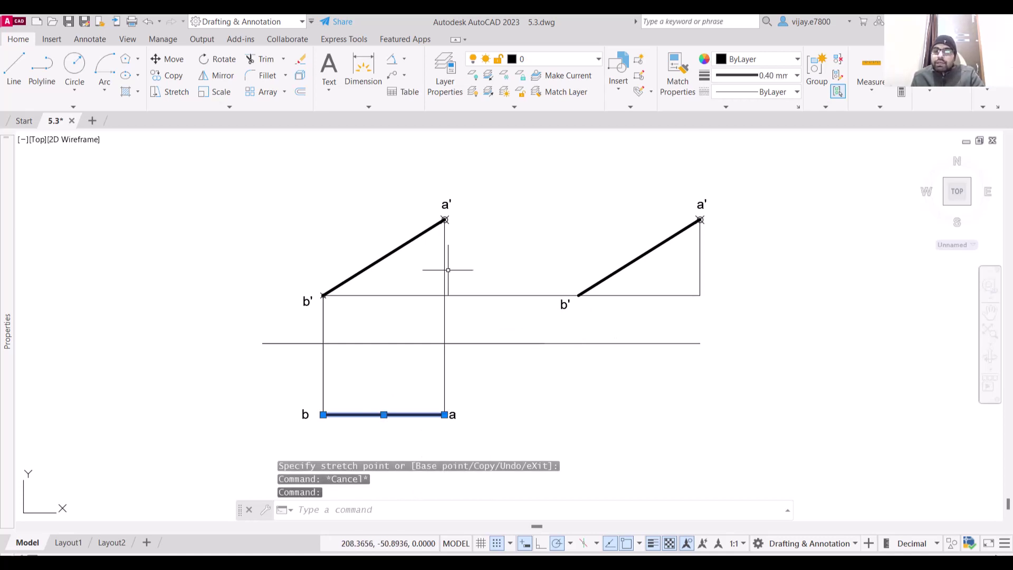
{"action": "left_click", "coordinate": [15, 71]}
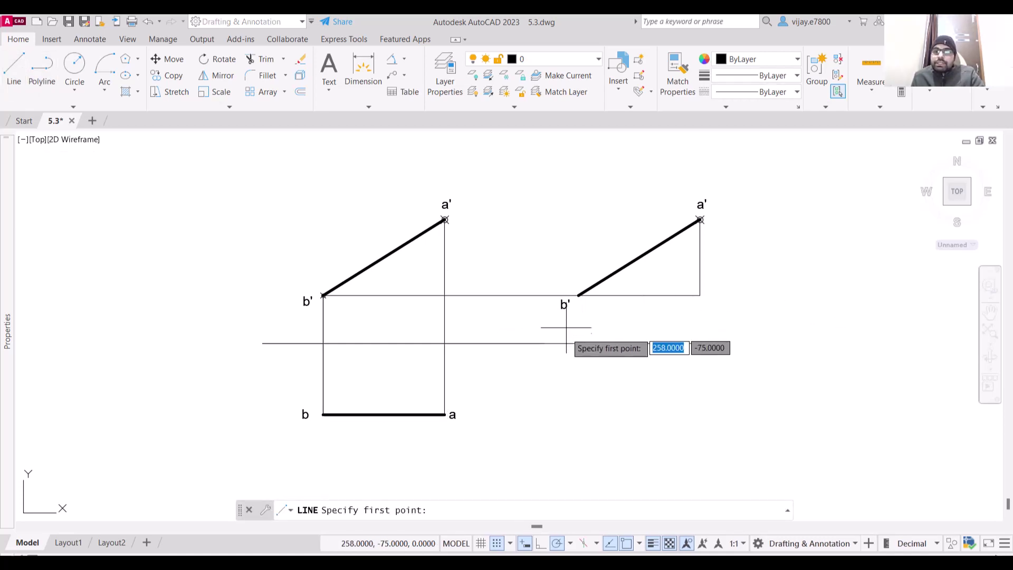
{"action": "left_click", "coordinate": [579, 295]}
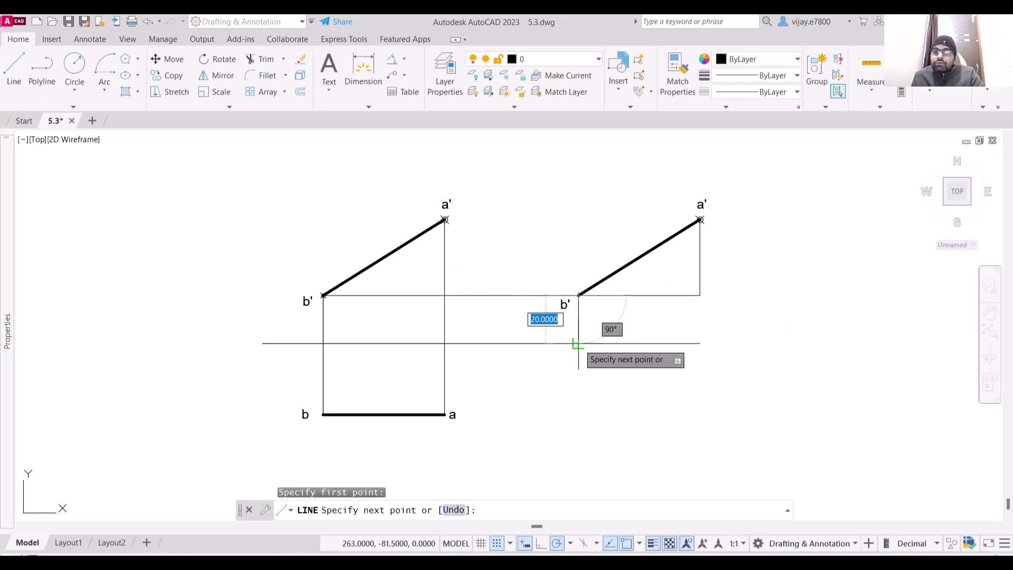
{"action": "left_click", "coordinate": [578, 343]}
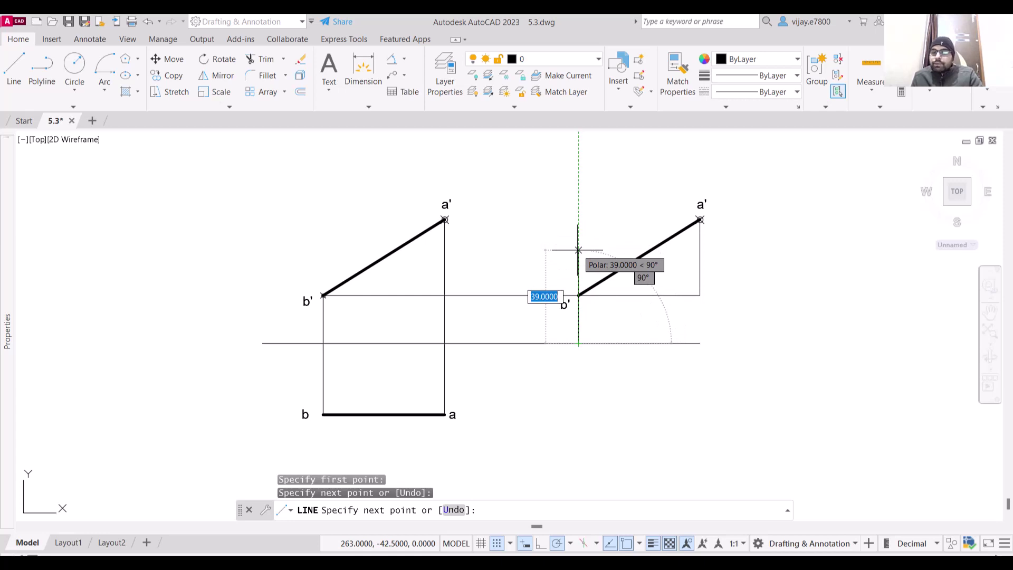
{"action": "type", "text": "30"}
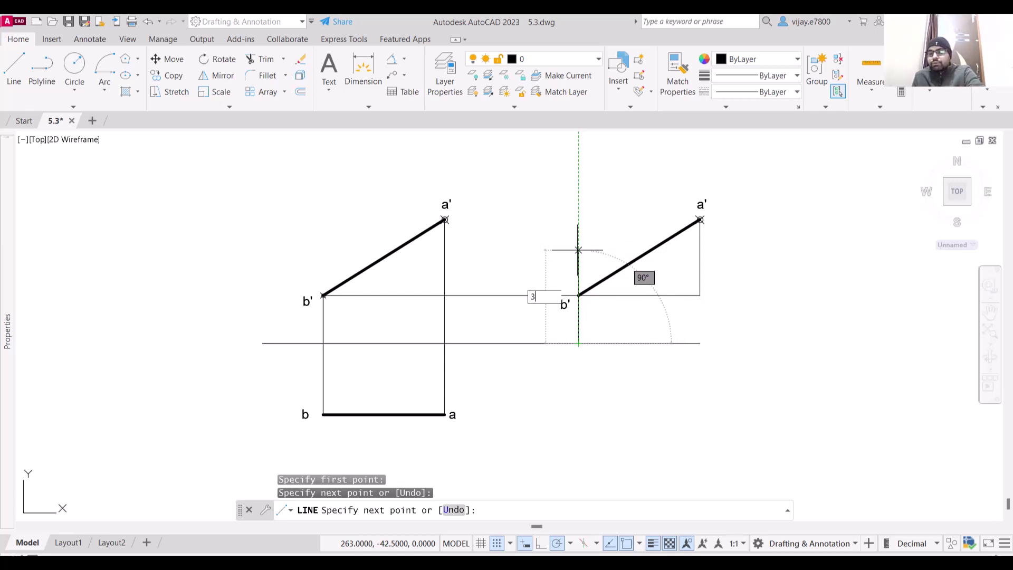
{"action": "key", "text": "Return"}
{"action": "key", "text": "Escape"}
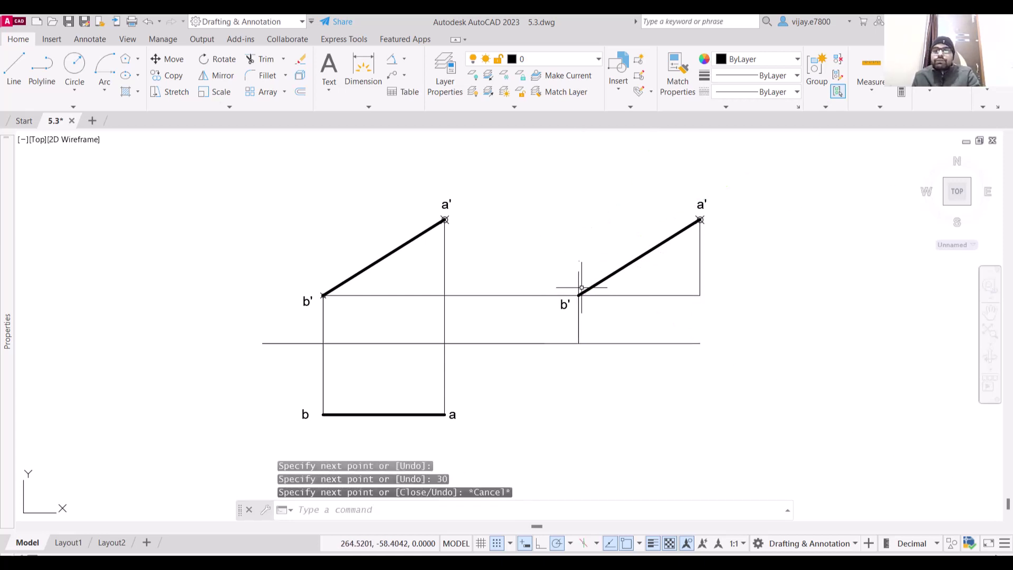
{"action": "left_click", "coordinate": [404, 435]}
{"action": "left_click", "coordinate": [404, 396]}
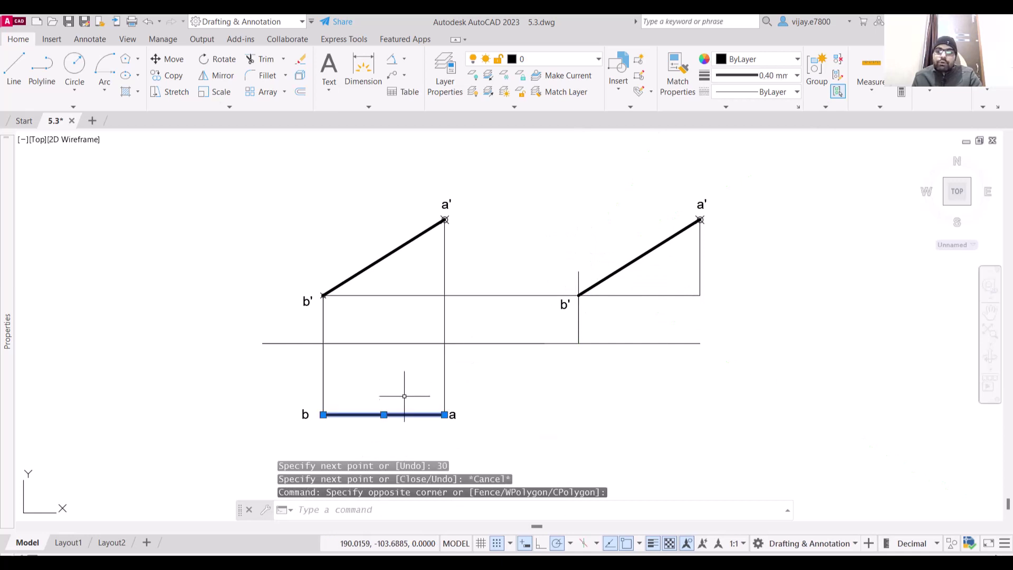
Copy line b–a from endpoint b to the top of the new 30 mm projector
{"action": "left_click", "coordinate": [172, 77]}
{"action": "left_click", "coordinate": [323, 414]}
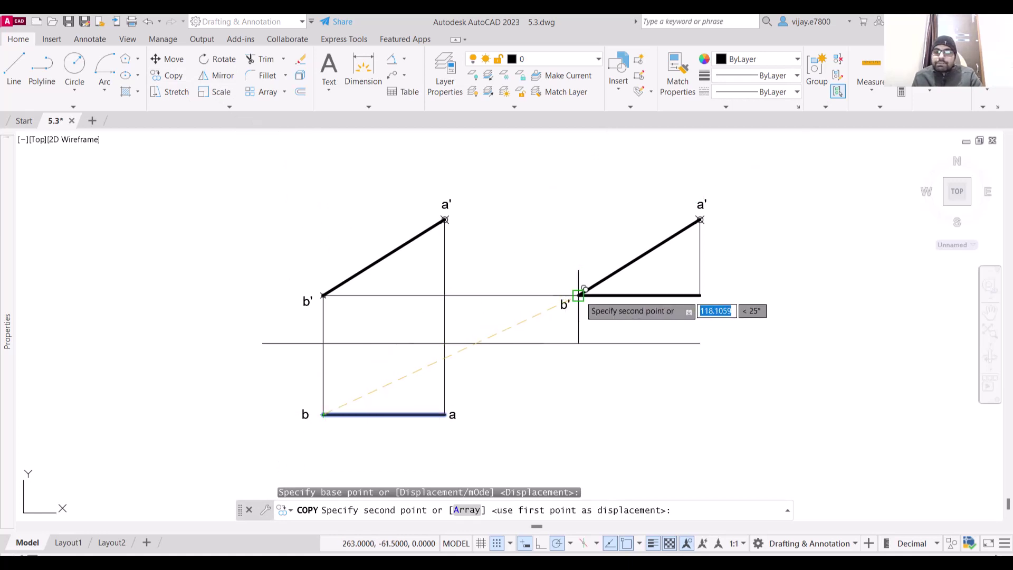
{"action": "left_click", "coordinate": [578, 271]}
{"action": "right_click", "coordinate": [490, 415]}
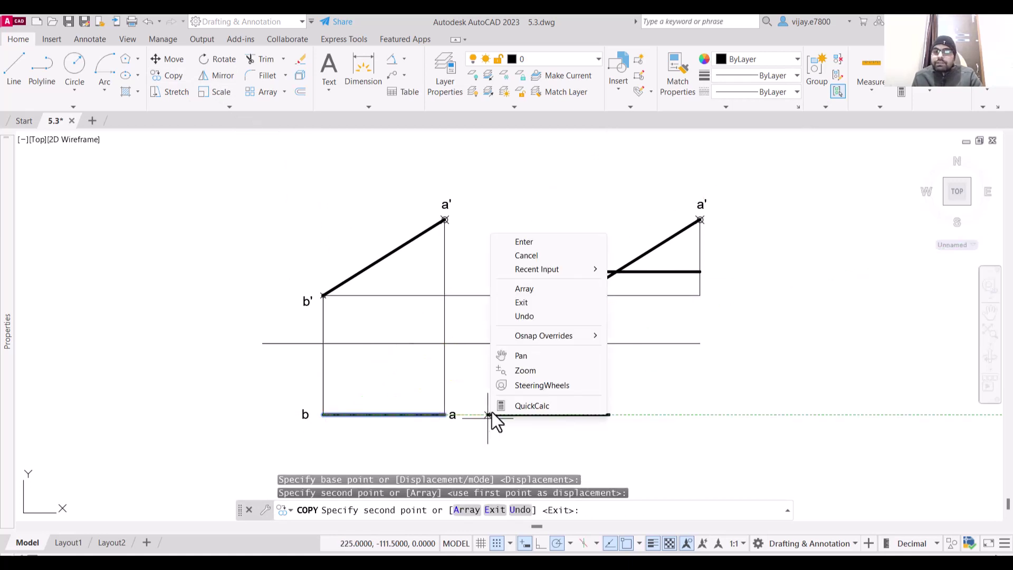
{"action": "key", "text": "Escape"}
{"action": "scroll", "coordinate": [575, 283], "scroll_direction": "up", "scroll_amount": 5}
{"action": "key", "text": "Escape"}
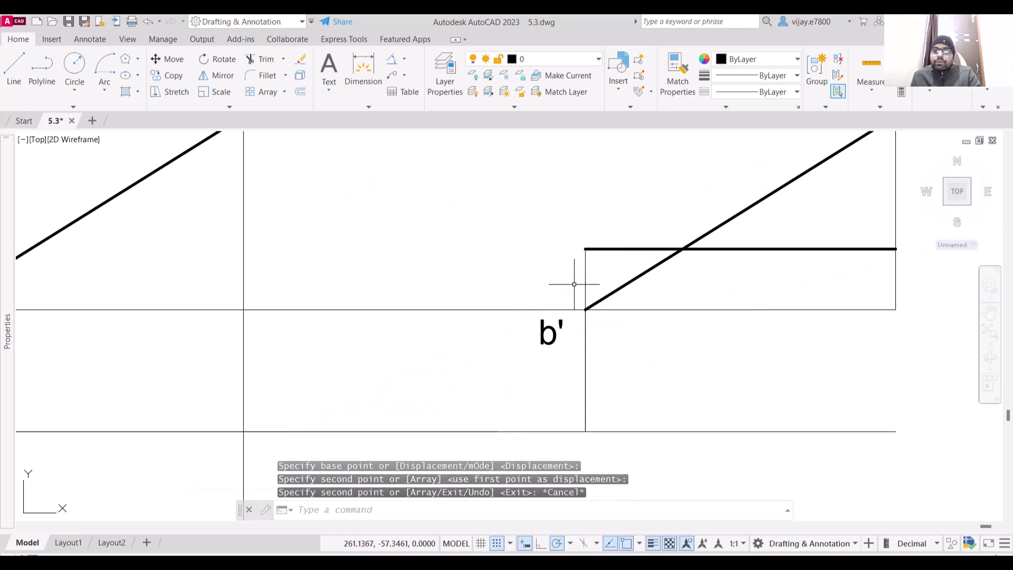
{"action": "scroll", "coordinate": [650, 252], "scroll_direction": "down", "scroll_amount": 2}
{"action": "scroll", "coordinate": [266, 457], "scroll_direction": "down", "scroll_amount": 4}
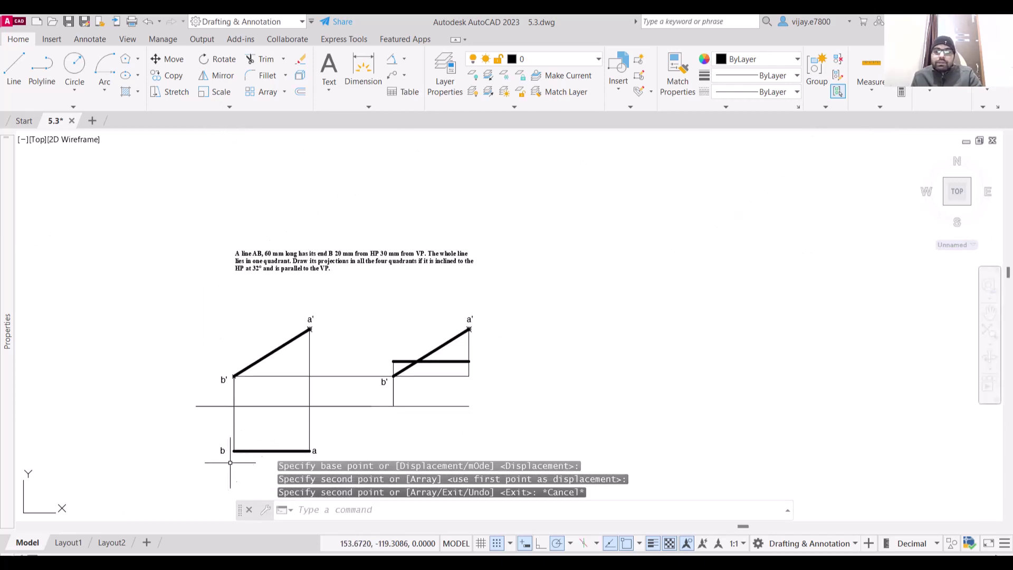
Copy the b and a labels and paste them at the ends of the copied line
{"action": "left_click", "coordinate": [302, 451]}
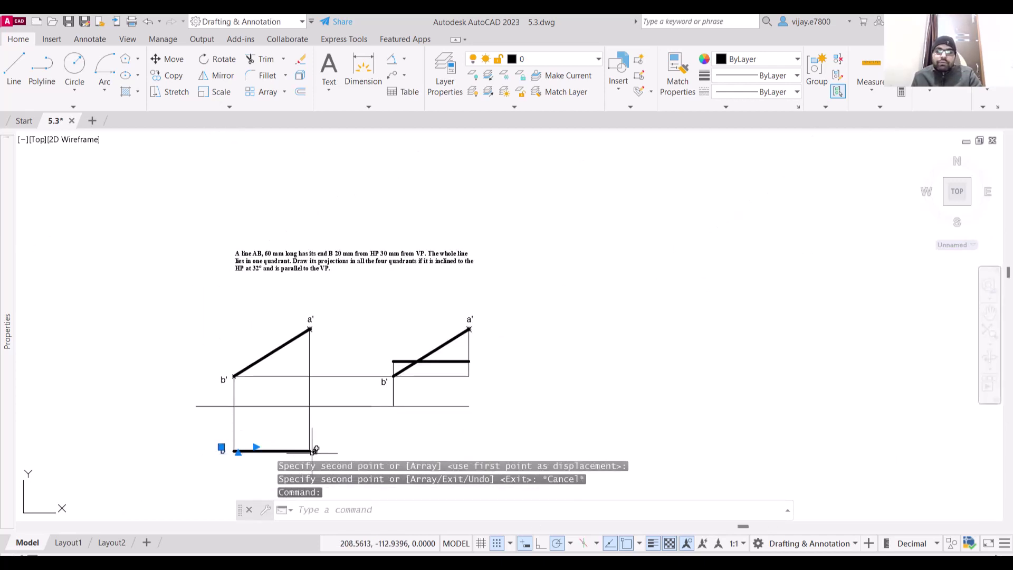
{"action": "left_click", "coordinate": [314, 451]}
{"action": "key", "text": "ctrl+c"}
{"action": "scroll", "coordinate": [414, 372], "scroll_direction": "up", "scroll_amount": 6}
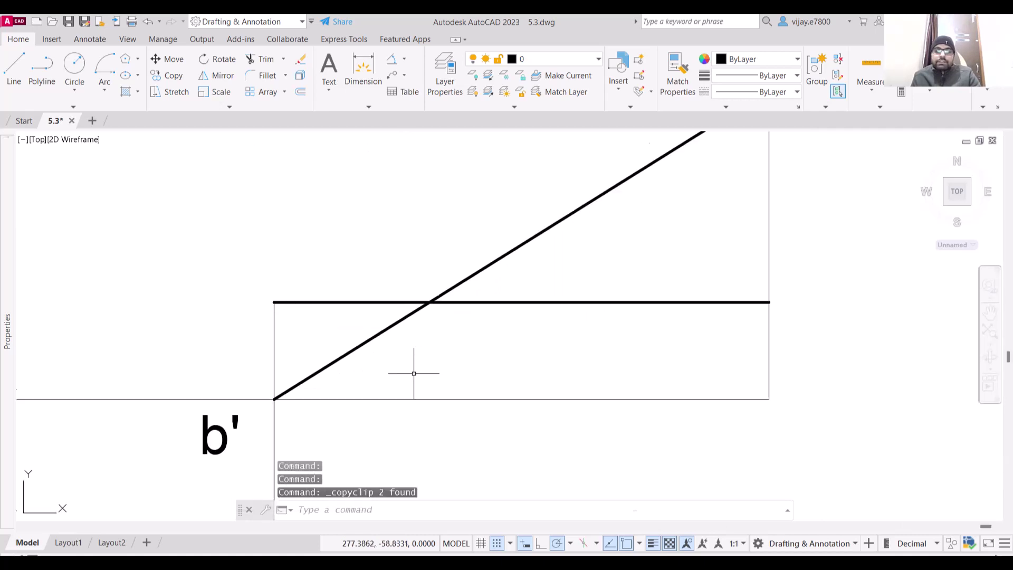
{"action": "left_click", "coordinate": [249, 278]}
{"action": "key", "text": "ctrl+v"}
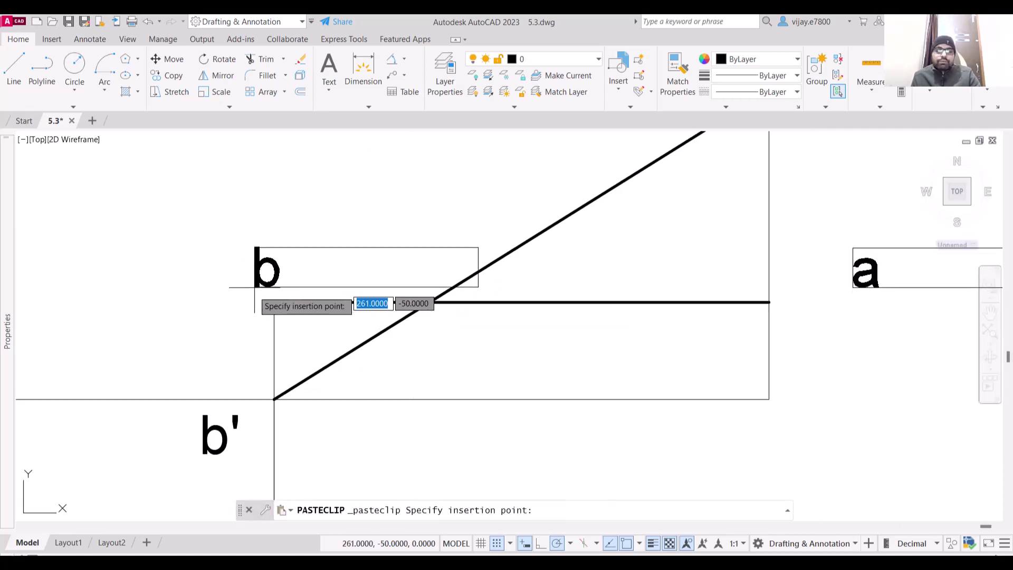
{"action": "left_click", "coordinate": [212, 308]}
{"action": "scroll", "coordinate": [211, 317], "scroll_direction": "down", "scroll_amount": 4}
{"action": "middle_click_drag", "start_coordinate": [226, 274], "coordinate": [305, 276]}
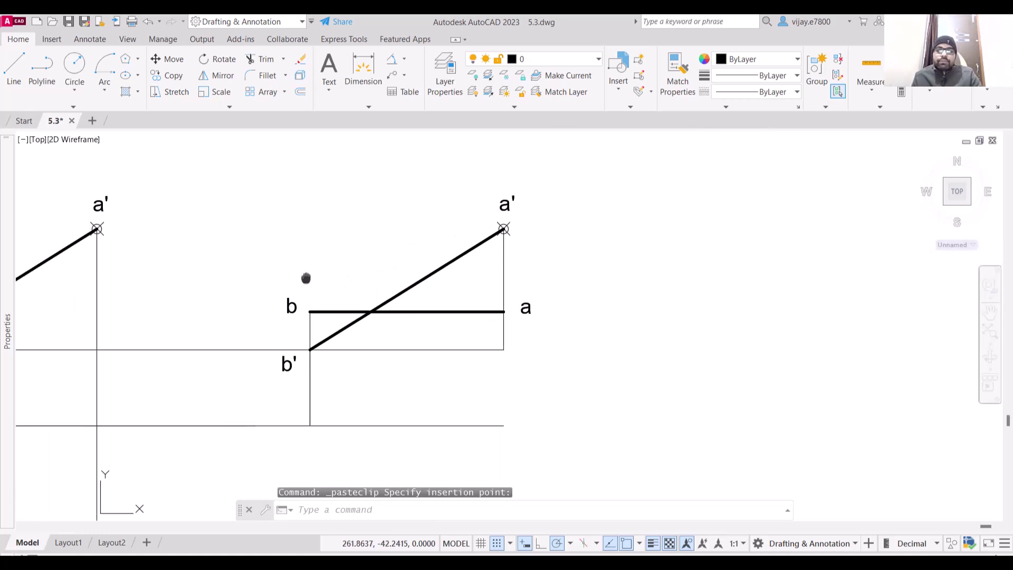
Place point markers at b, b' and a of the second projection set
{"action": "type", "text": "po"}
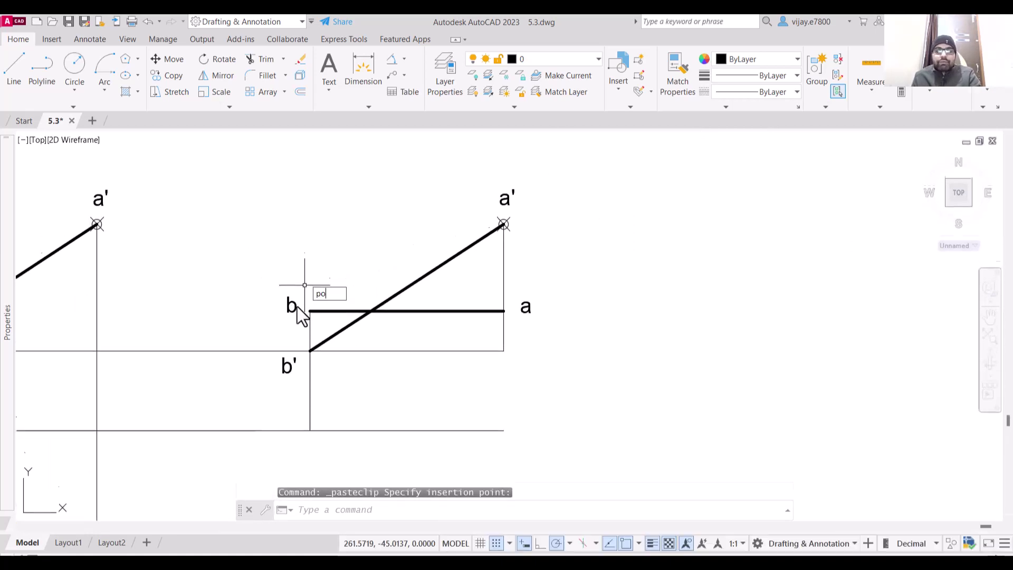
{"action": "key", "text": "Return"}
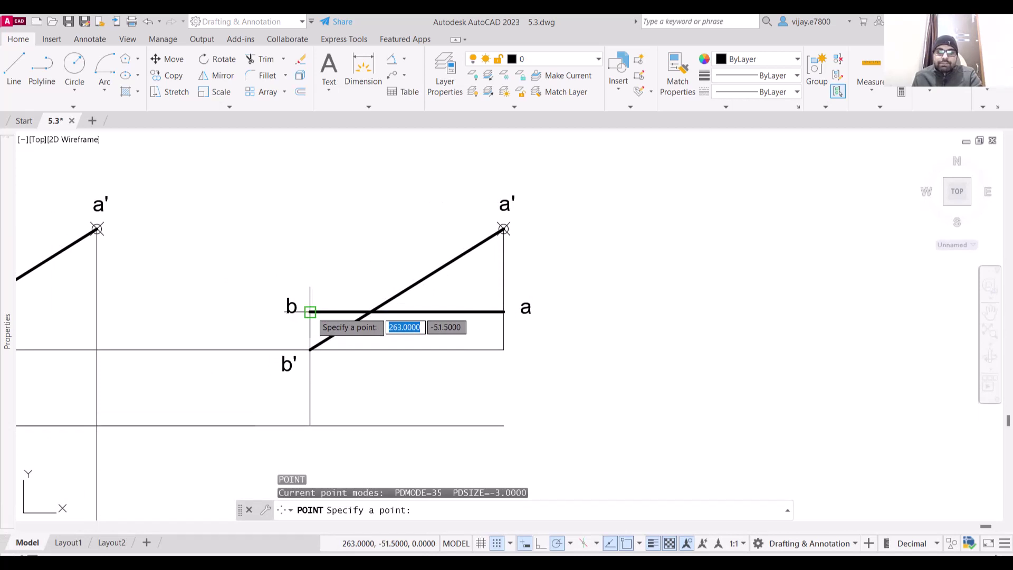
{"action": "left_click", "coordinate": [310, 312]}
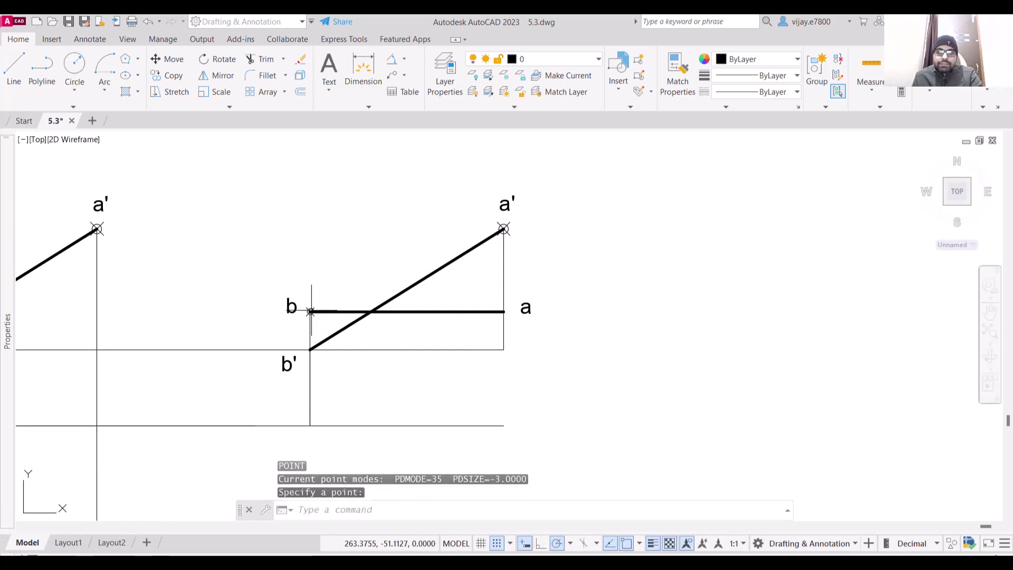
{"action": "key", "text": "Return"}
{"action": "left_click", "coordinate": [310, 349]}
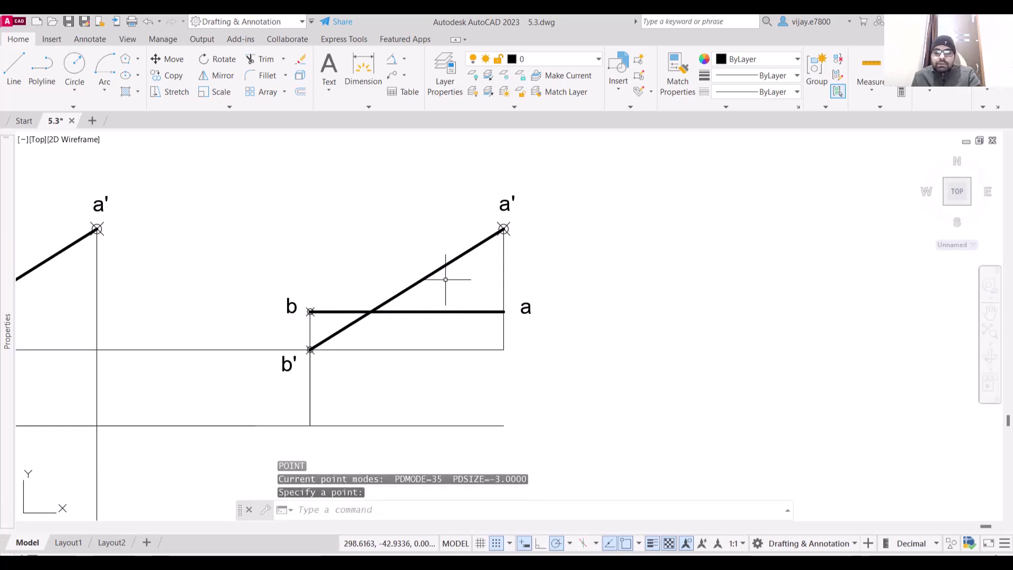
{"action": "key", "text": "Return"}
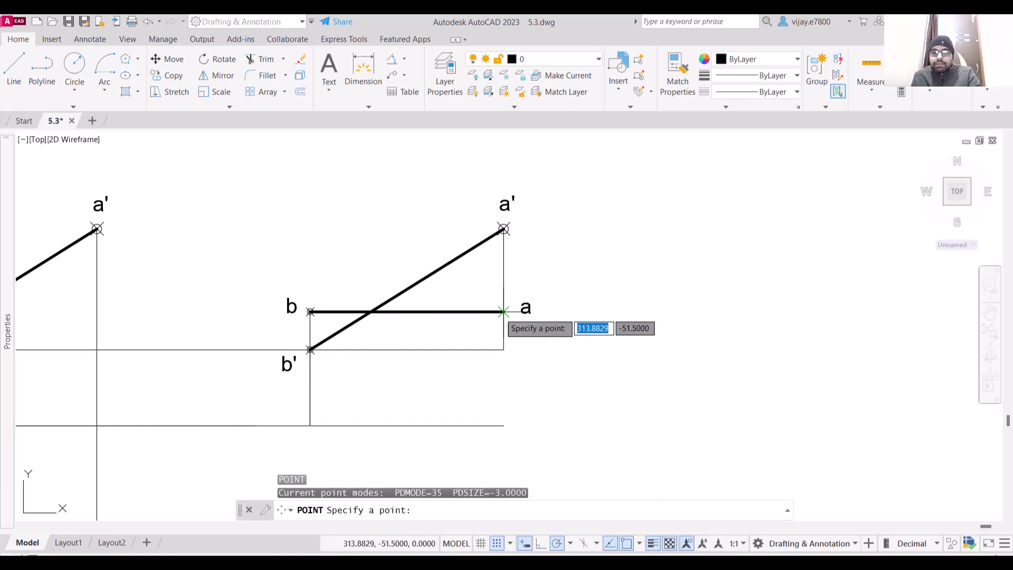
{"action": "left_click", "coordinate": [504, 312]}
{"action": "scroll", "coordinate": [313, 264], "scroll_direction": "down", "scroll_amount": 2}
{"action": "middle_click_drag", "start_coordinate": [313, 264], "coordinate": [491, 256]}
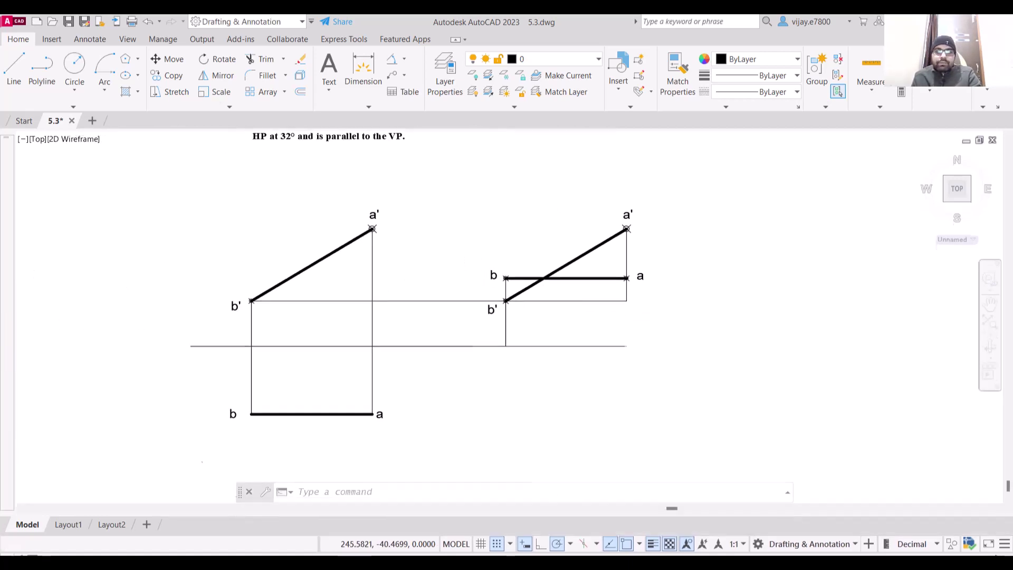
Place a point marker at end a of the first set's top view
{"action": "type", "text": "po"}
{"action": "key", "text": "Return"}
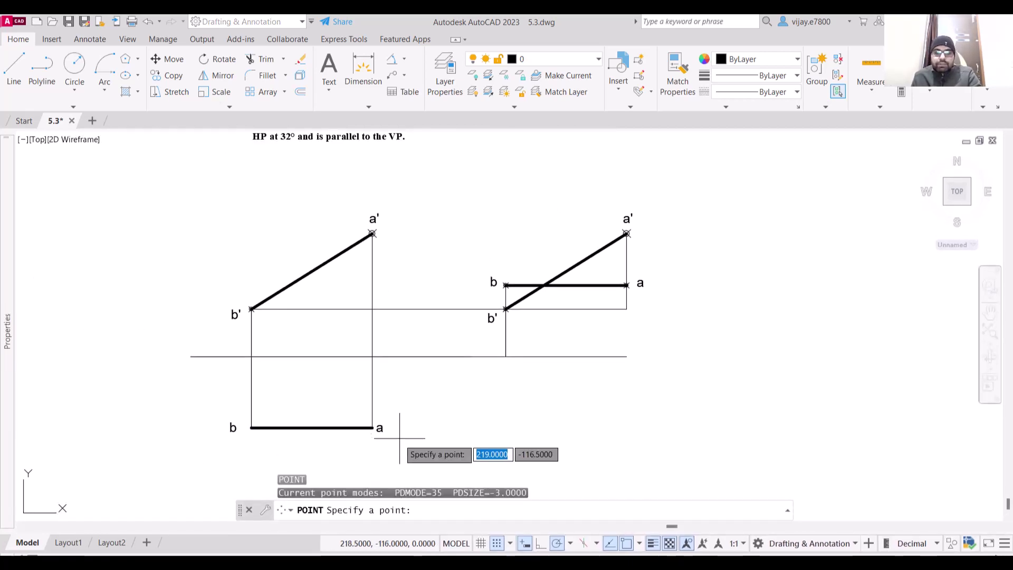
{"action": "left_click", "coordinate": [372, 427]}
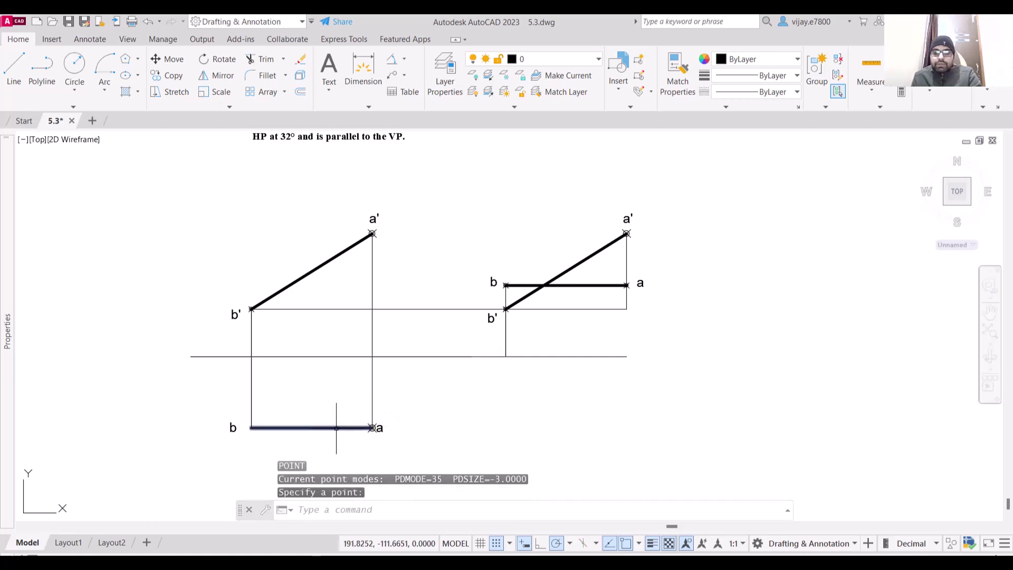
{"action": "type", "text": "po"}
{"action": "key", "text": "Return"}
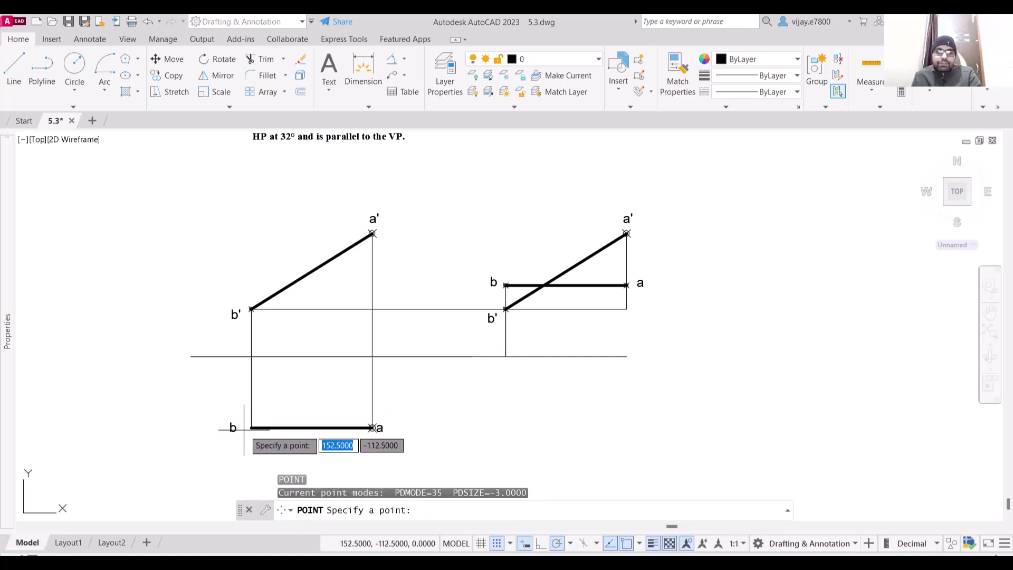
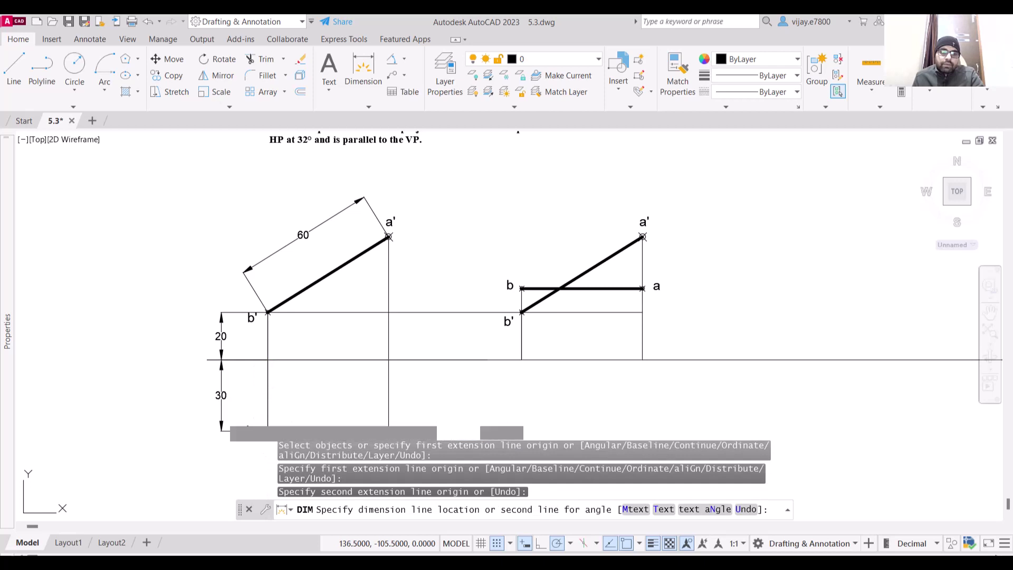
Dimension line b–a in the left plan as 51, placed below the plan
{"action": "middle_click_drag", "start_coordinate": [302, 403], "coordinate": [307, 281]}
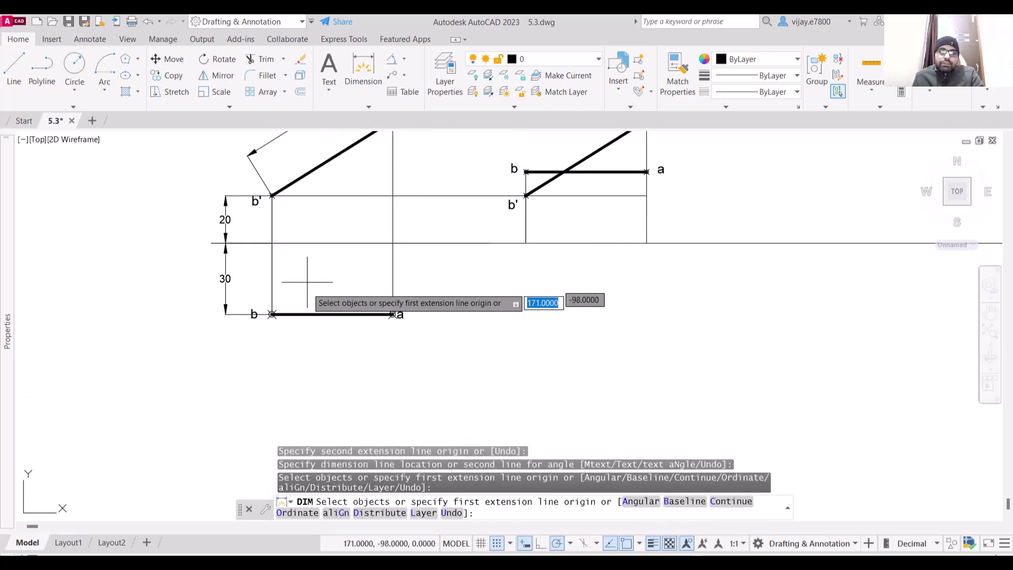
{"action": "left_click", "coordinate": [306, 315]}
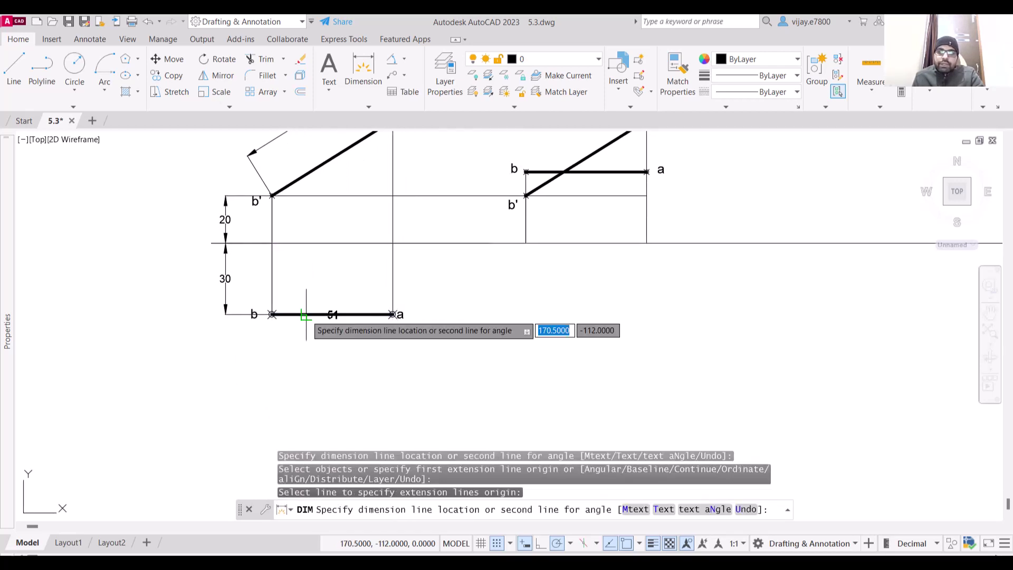
{"action": "left_click", "coordinate": [305, 349]}
{"action": "middle_click_drag", "start_coordinate": [434, 296], "coordinate": [373, 377]}
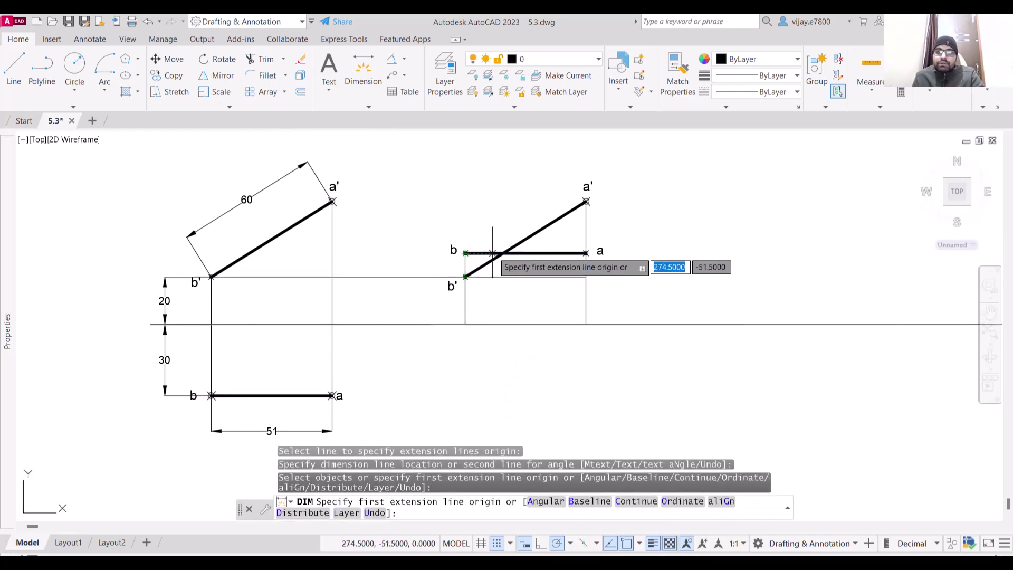
Add an aligned 60 dimension on a'b' and a 51 dimension below the right plan
{"action": "left_click", "coordinate": [488, 260]}
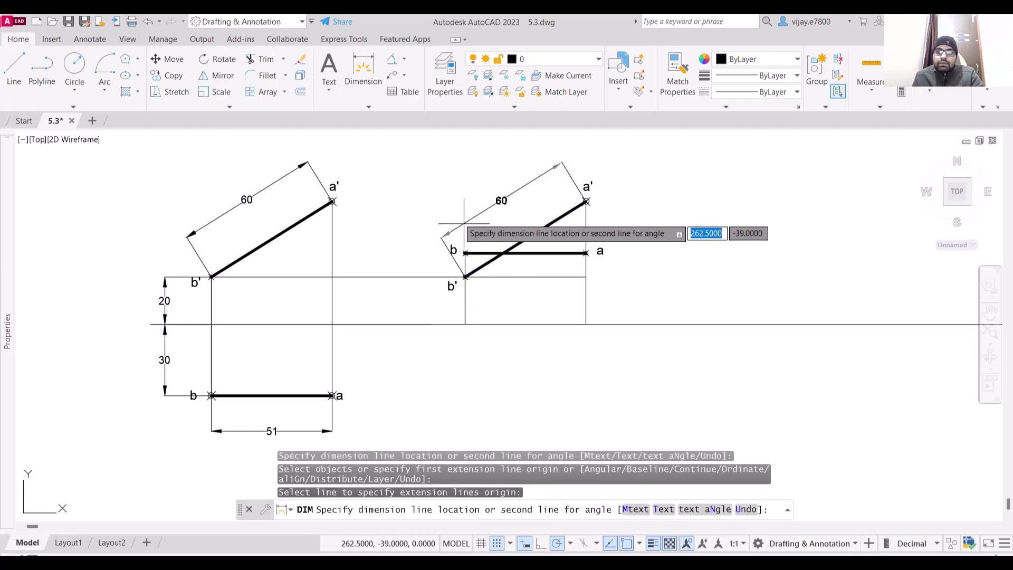
{"action": "left_click", "coordinate": [449, 214]}
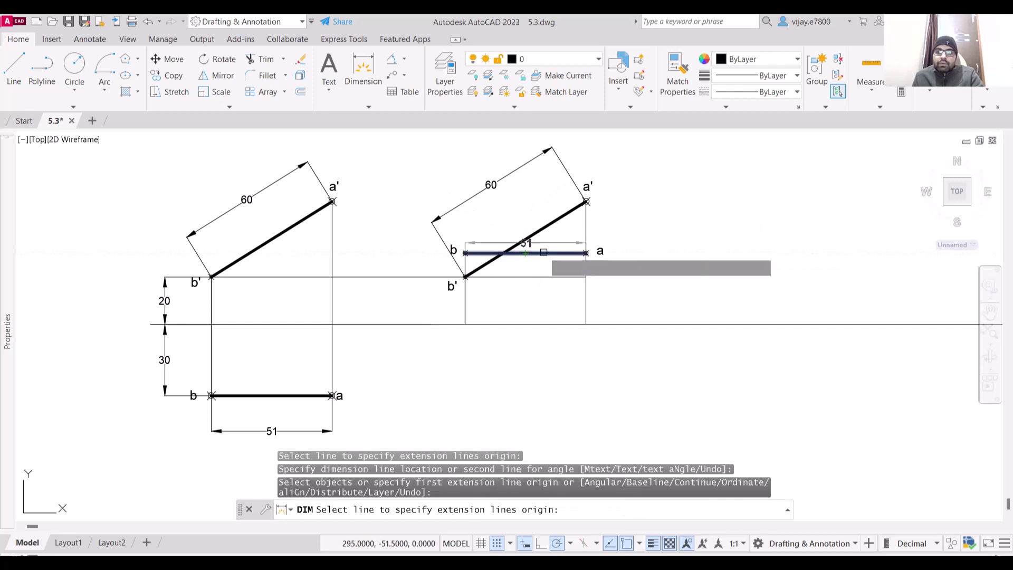
{"action": "left_click", "coordinate": [525, 253]}
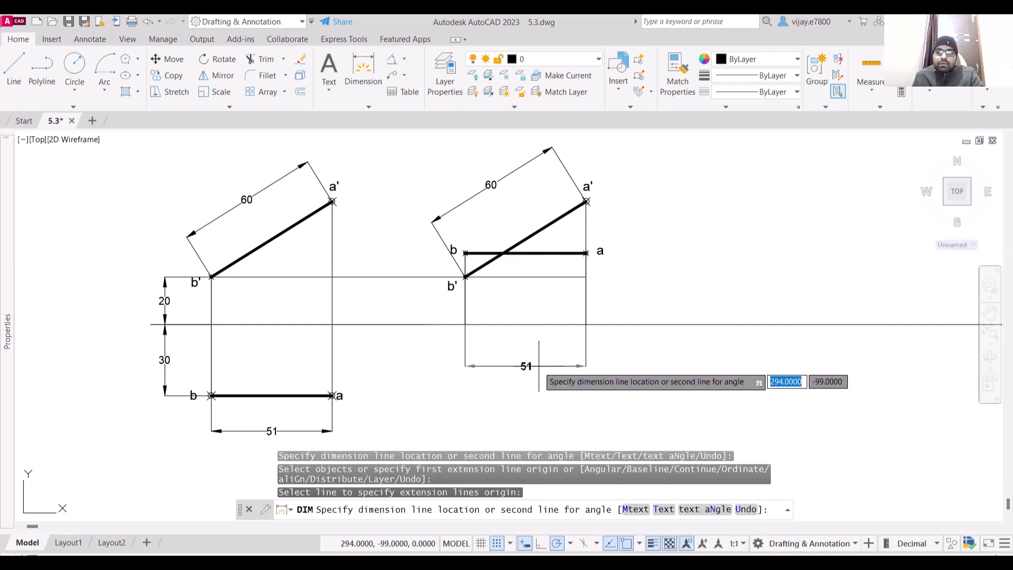
{"action": "left_click", "coordinate": [527, 367]}
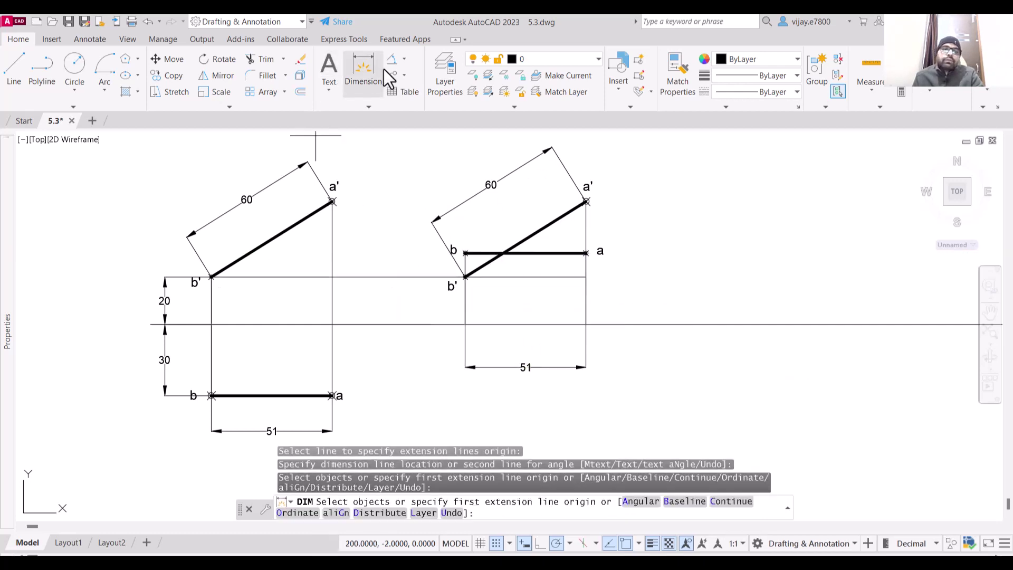
{"action": "left_click", "coordinate": [400, 58]}
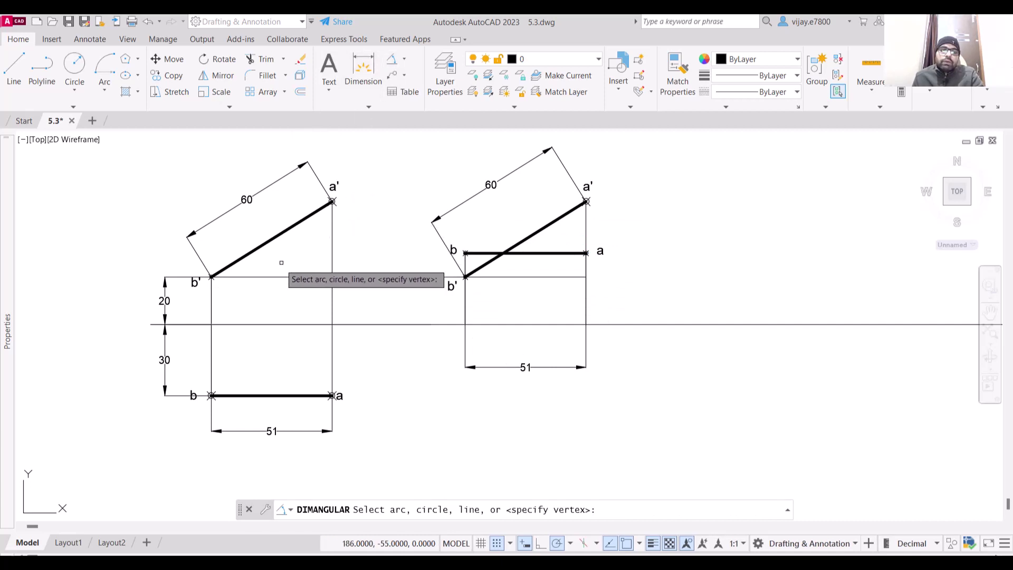
Add 32° angular dimensions between b'a' and the horizontal in both front views
{"action": "left_click", "coordinate": [269, 275]}
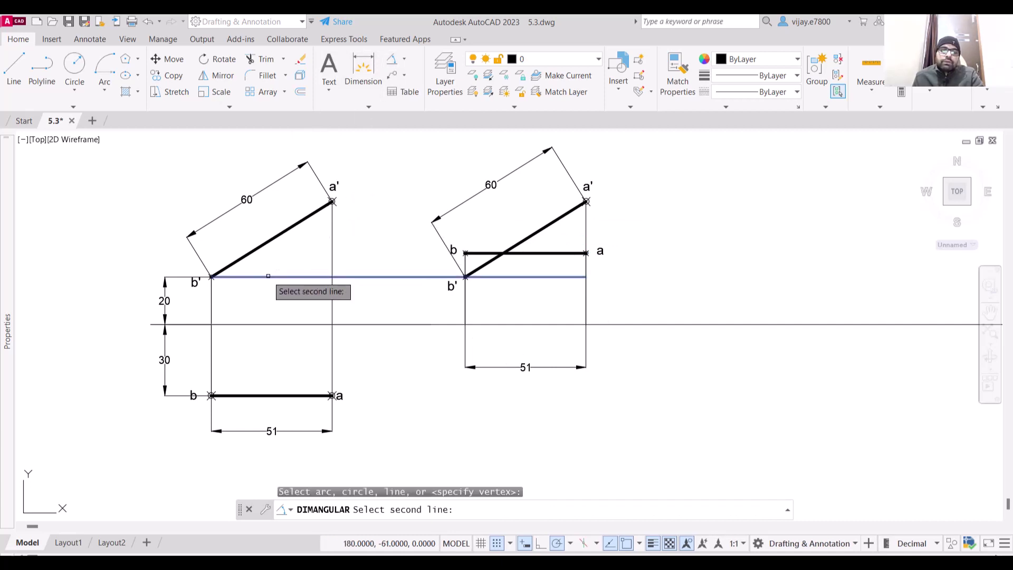
{"action": "left_click", "coordinate": [255, 249]}
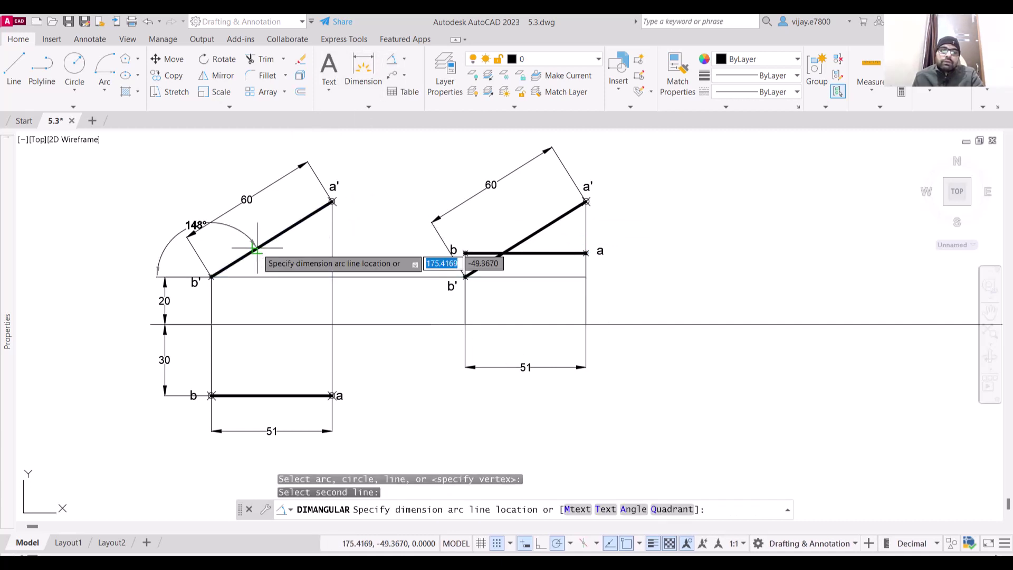
{"action": "left_click", "coordinate": [300, 251]}
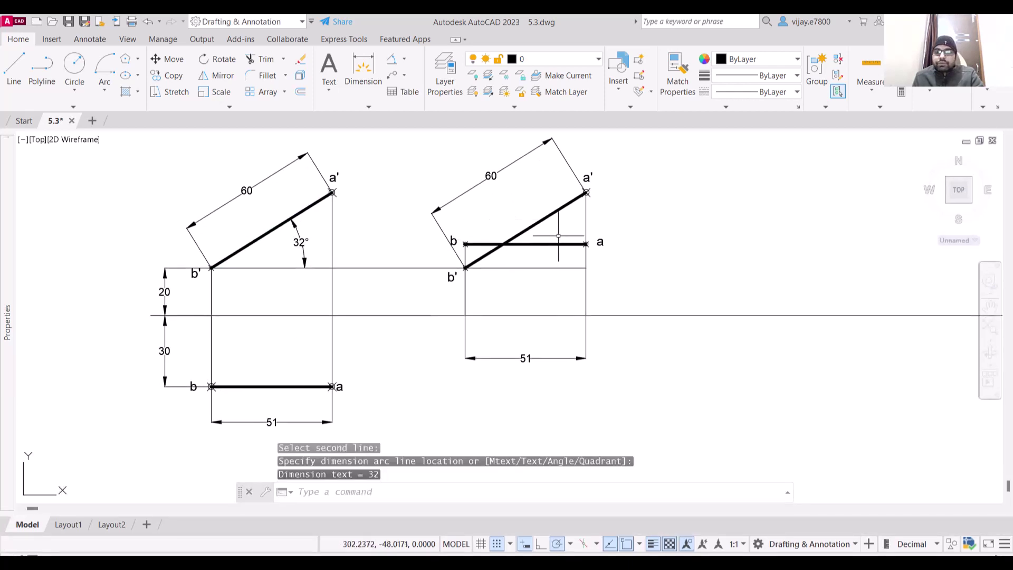
{"action": "left_click", "coordinate": [393, 64]}
{"action": "left_click", "coordinate": [524, 239]}
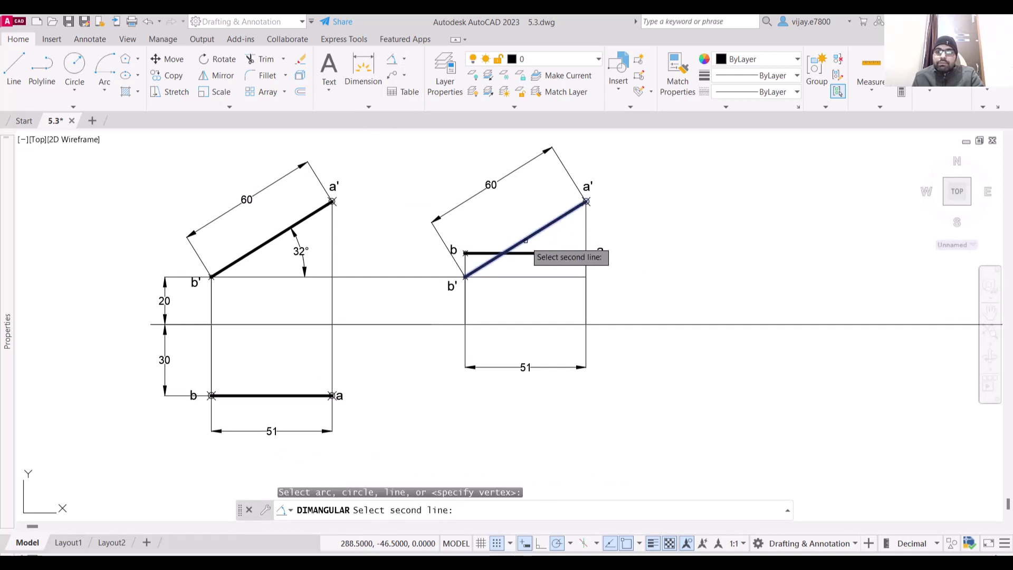
{"action": "left_click", "coordinate": [528, 254]}
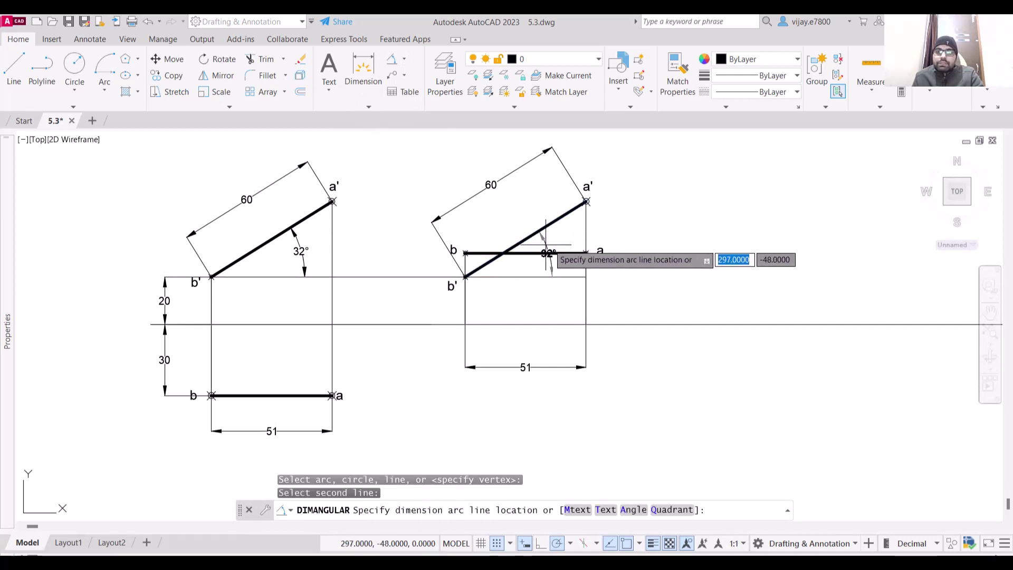
{"action": "left_click", "coordinate": [639, 227]}
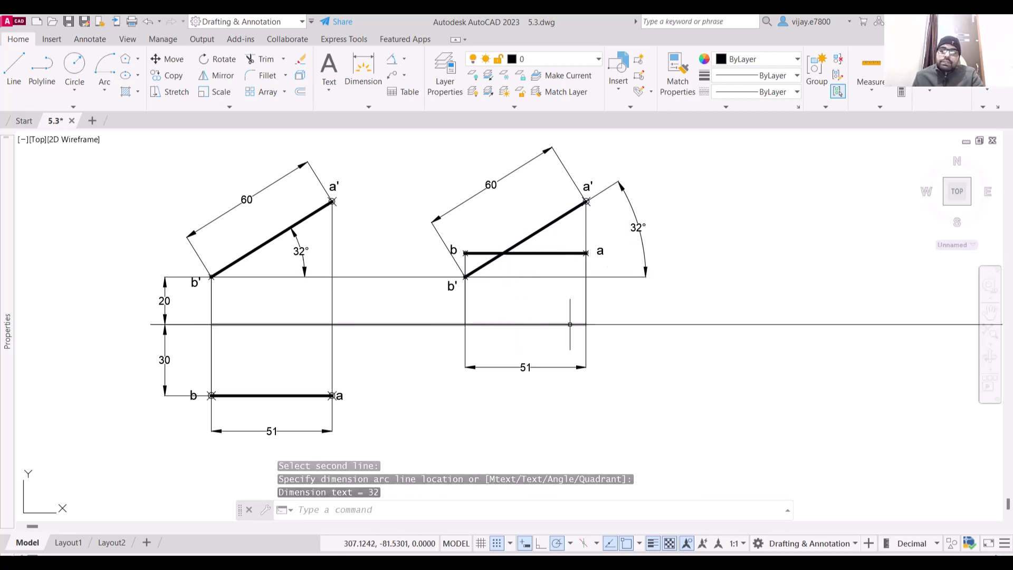
{"action": "key", "text": "Escape"}
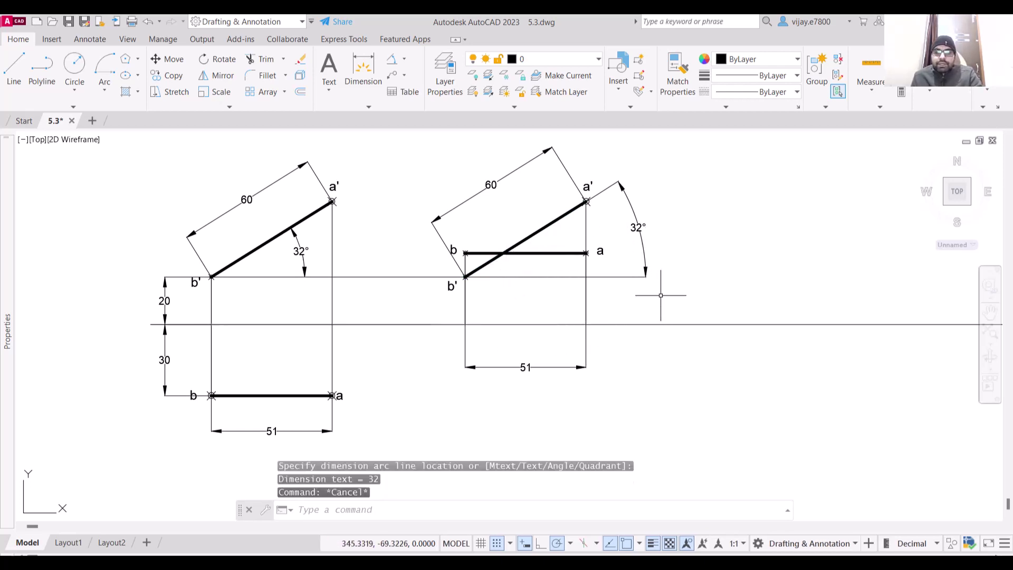
Select the 32°, 60 and 51 dimensions using Select Similar, then clear the selection
{"action": "left_click", "coordinate": [658, 289]}
{"action": "left_click", "coordinate": [643, 226]}
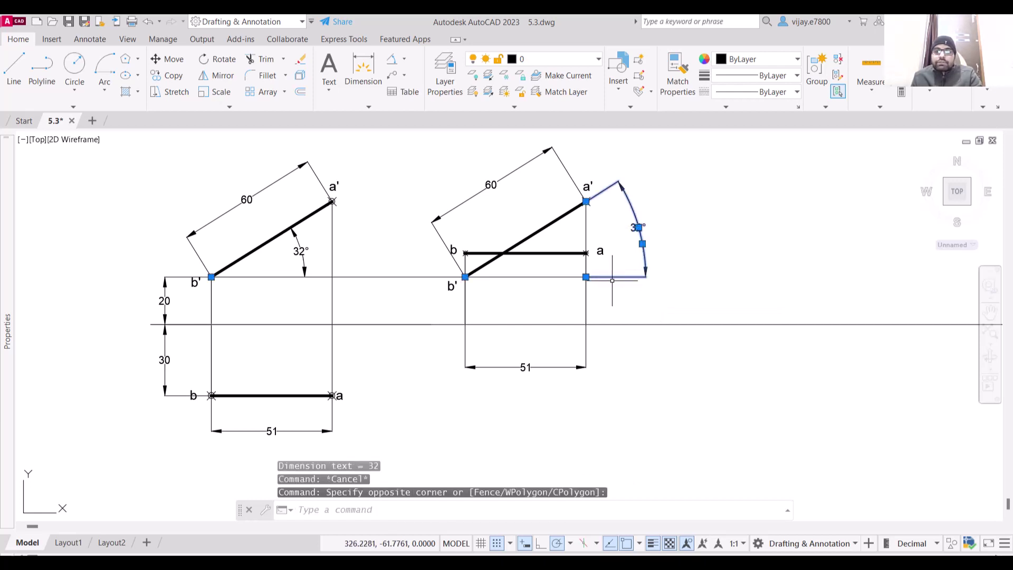
{"action": "key", "text": "Escape"}
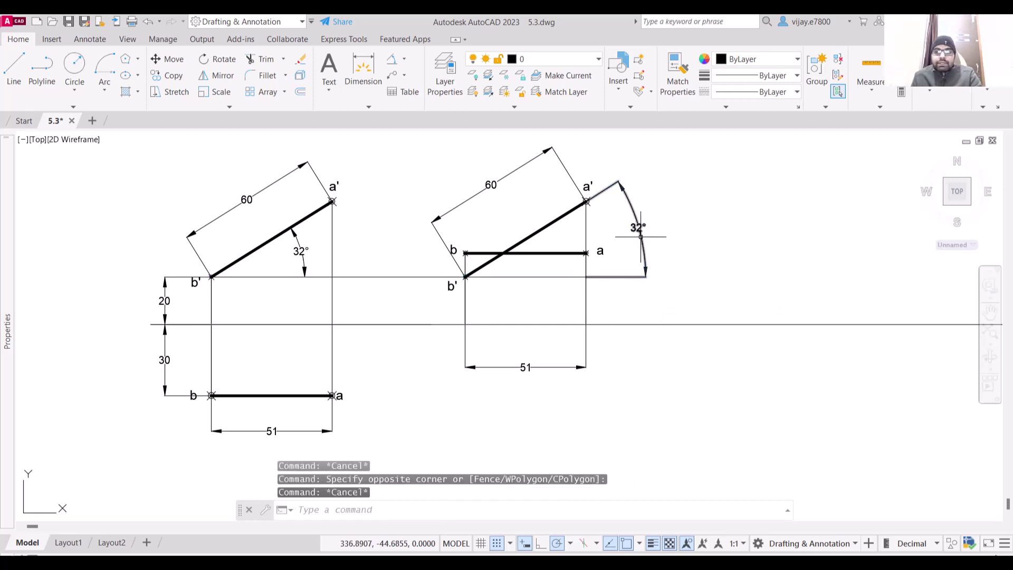
{"action": "left_click", "coordinate": [640, 237]}
{"action": "right_click", "coordinate": [634, 281]}
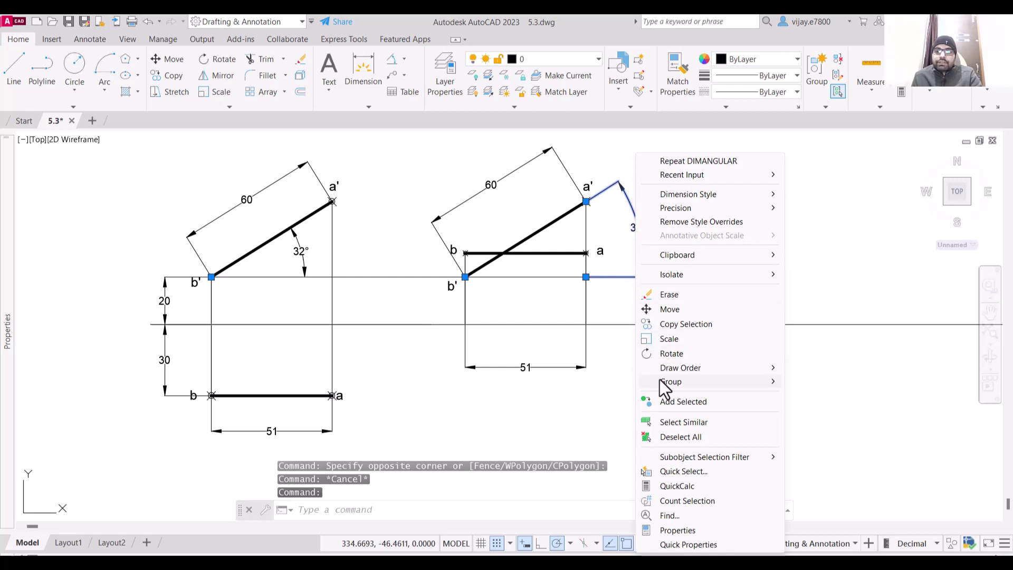
{"action": "left_click", "coordinate": [681, 421]}
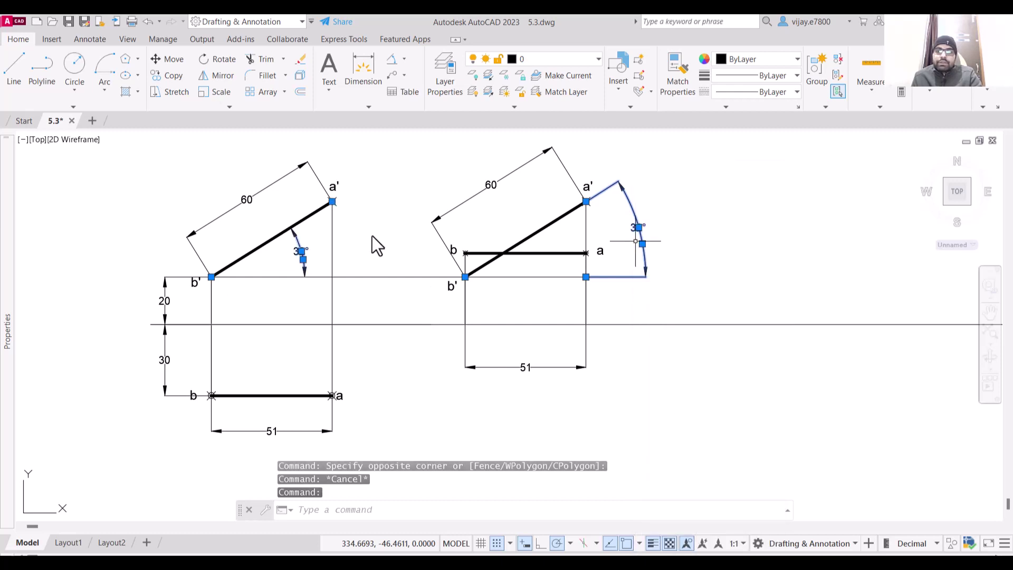
{"action": "right_click", "coordinate": [456, 204]}
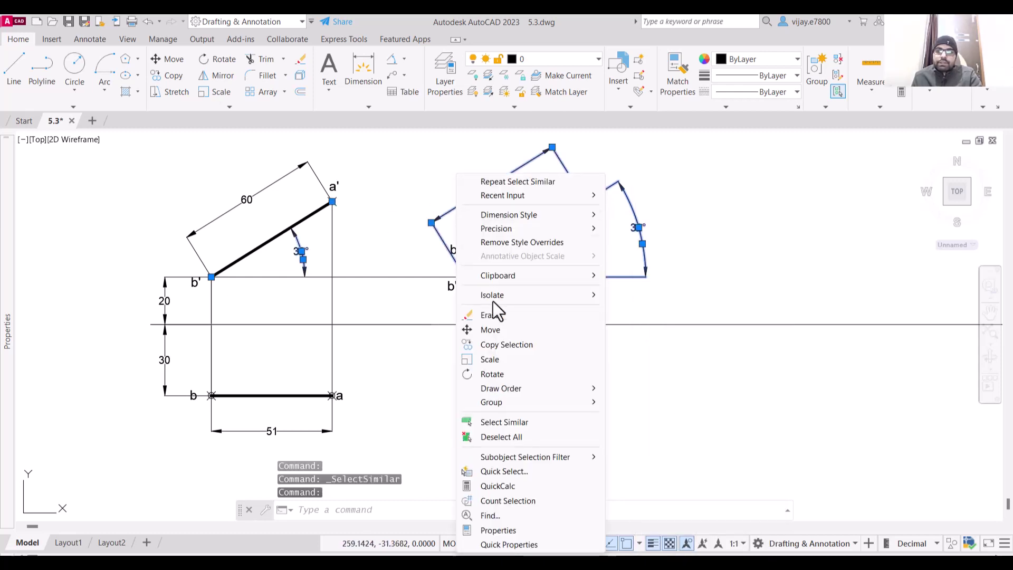
{"action": "left_click", "coordinate": [503, 422]}
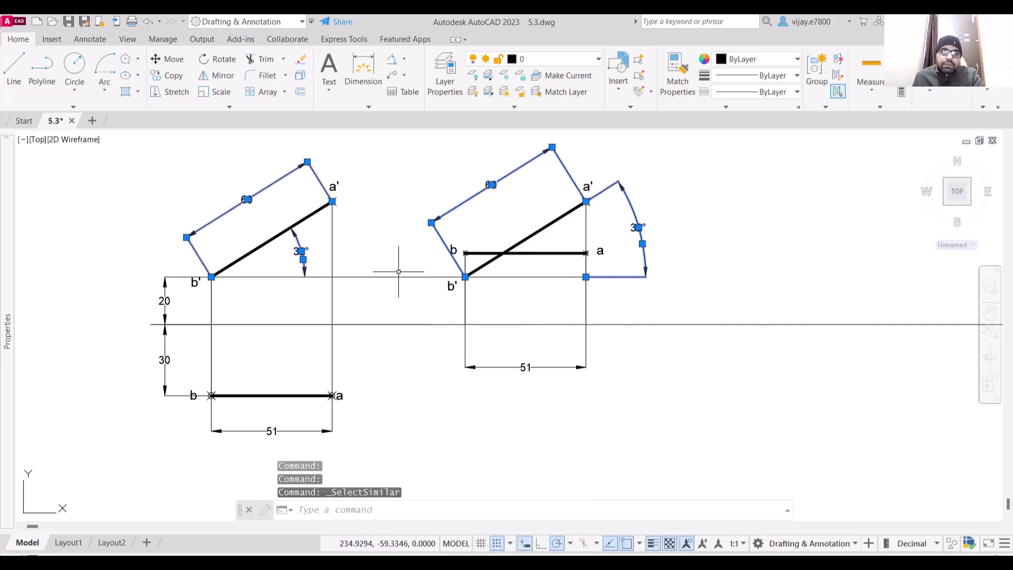
{"action": "key", "text": "Escape"}
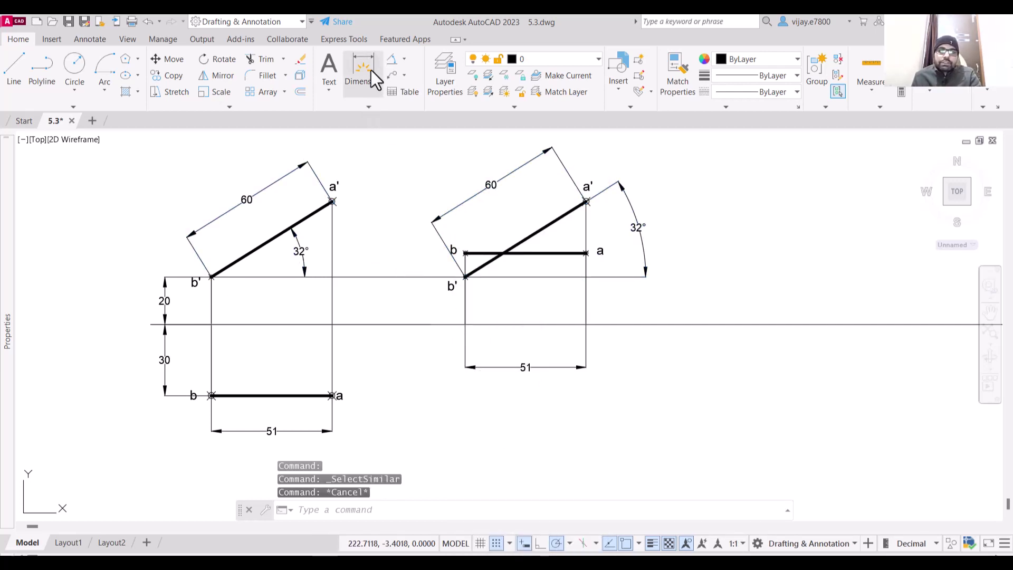
Dimension the right figure's 30 height from the XY line up to b
{"action": "left_click", "coordinate": [371, 70]}
{"action": "left_click", "coordinate": [465, 254]}
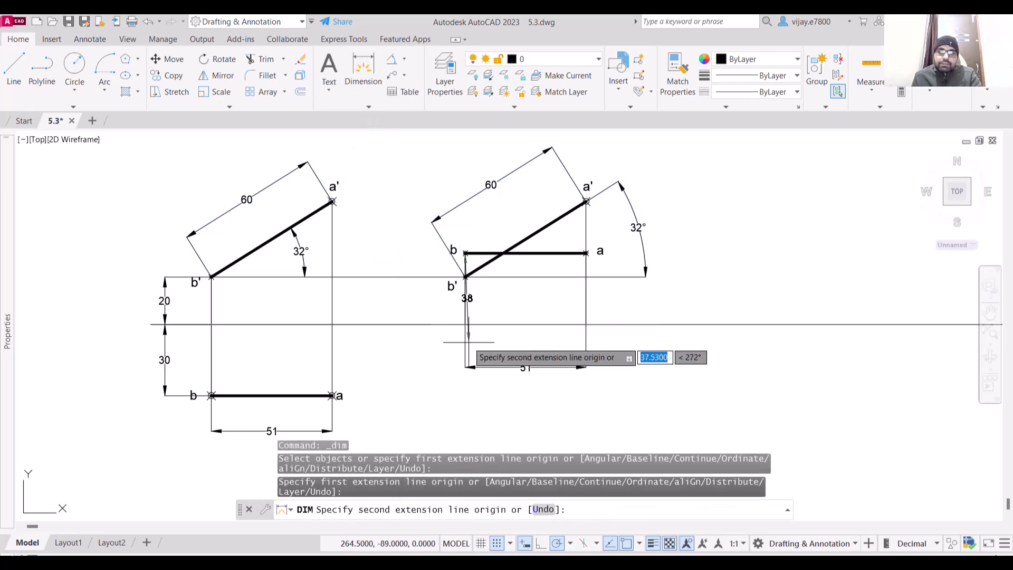
{"action": "left_click", "coordinate": [465, 324]}
{"action": "left_click", "coordinate": [397, 289]}
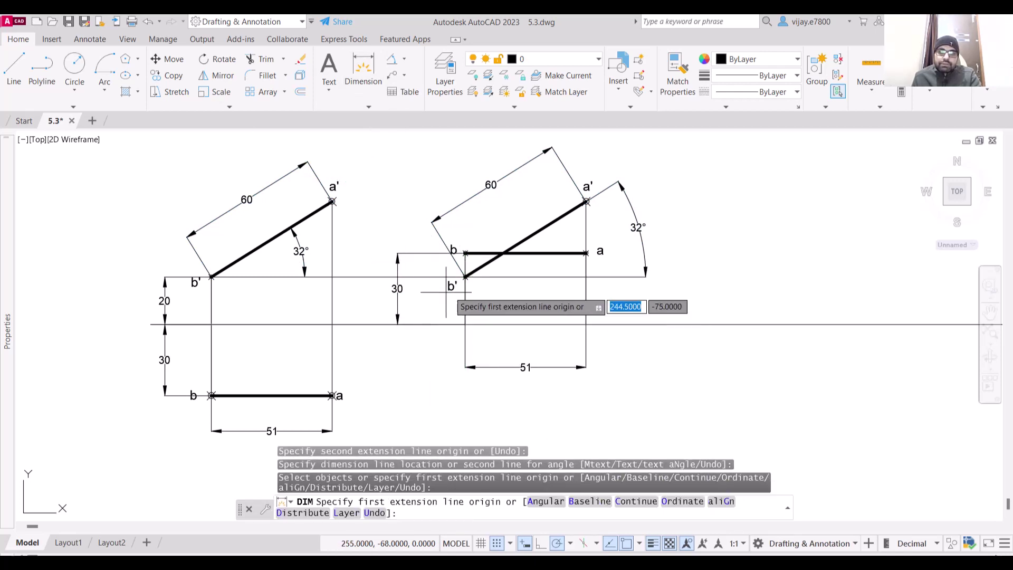
Add the 20 dimension from the XY line up to b', then select the right figure's lower lines
{"action": "left_click", "coordinate": [464, 276]}
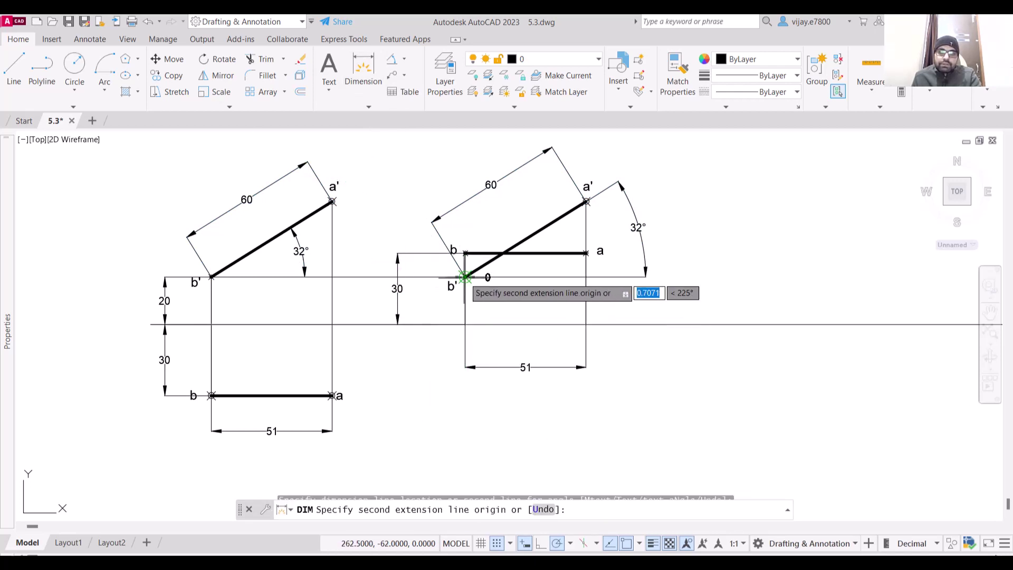
{"action": "left_click", "coordinate": [465, 324]}
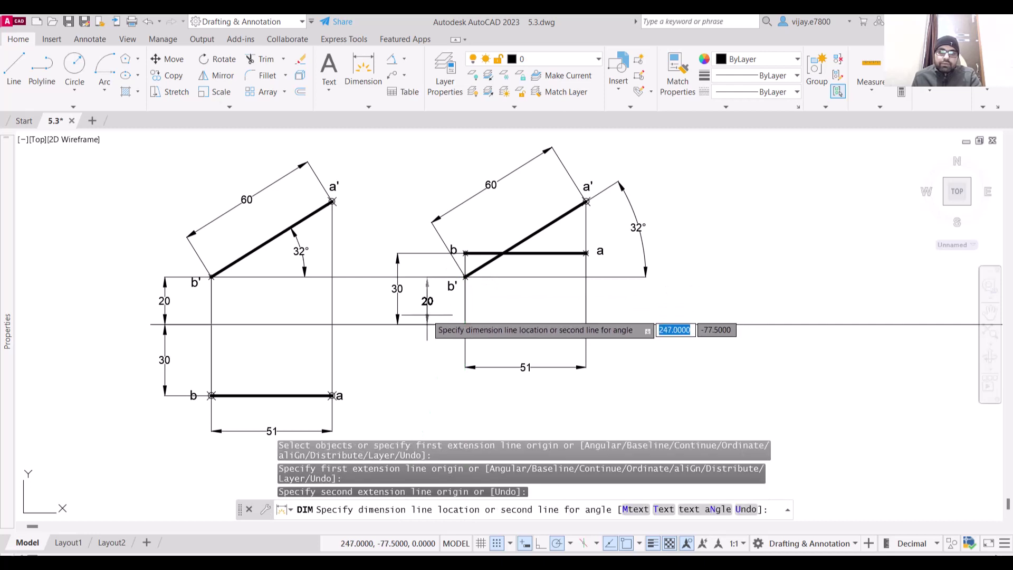
{"action": "left_click", "coordinate": [427, 316]}
{"action": "left_click", "coordinate": [578, 260]}
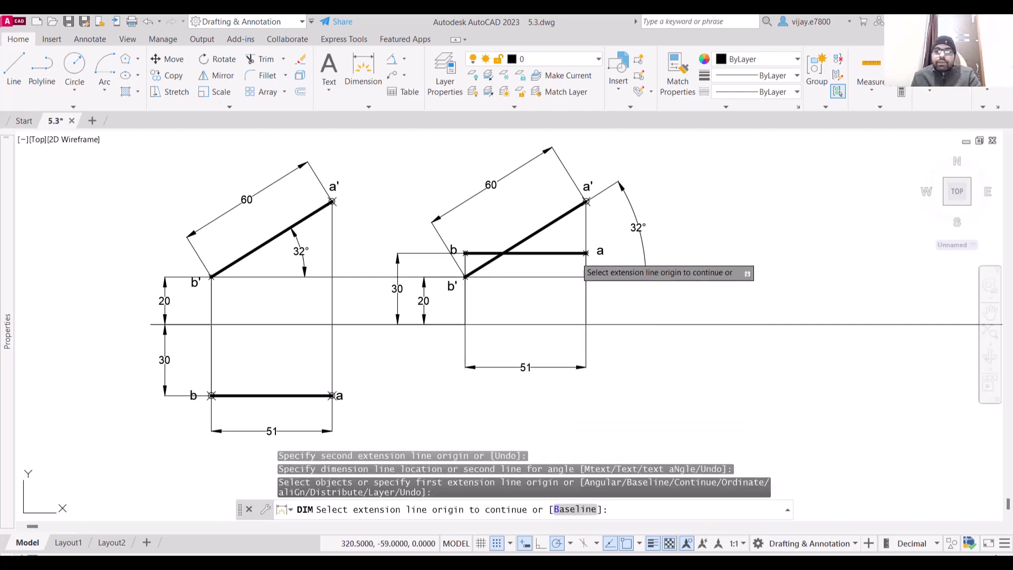
{"action": "key", "text": "Escape"}
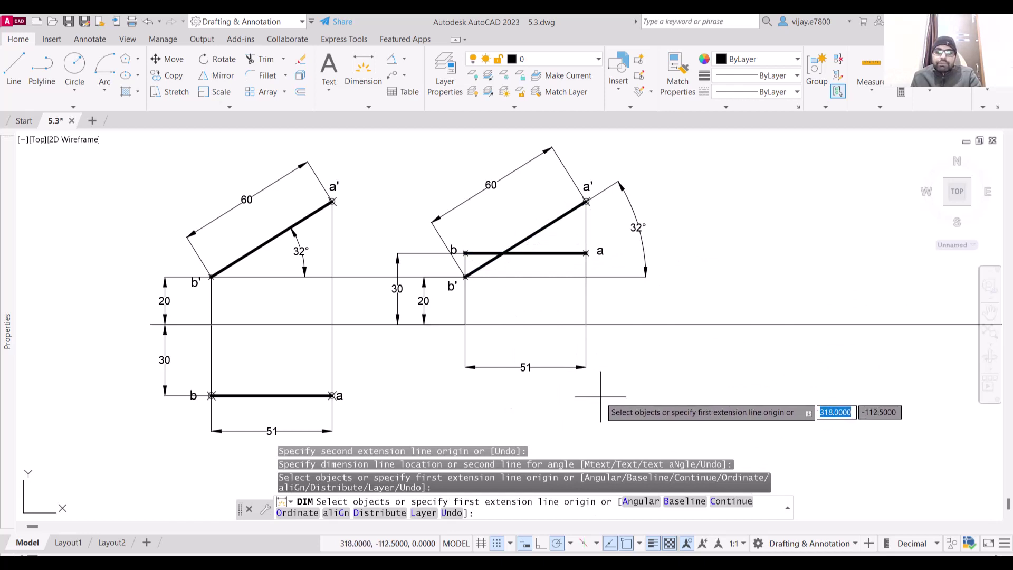
{"action": "left_click", "coordinate": [600, 396]}
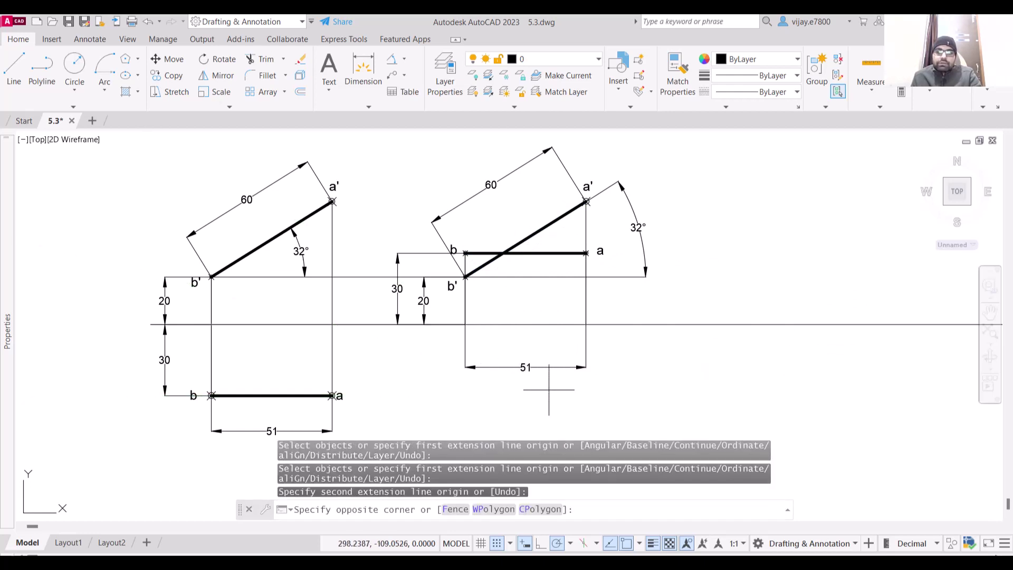
{"action": "left_click", "coordinate": [524, 339]}
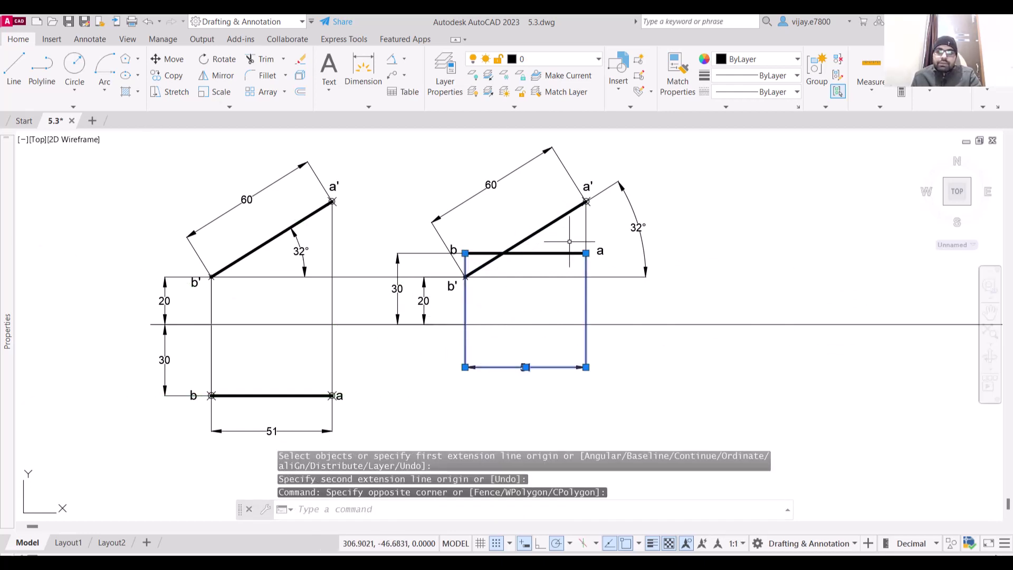
Select all dimensions similar to the 32° one and colour them red
{"action": "left_click", "coordinate": [640, 227]}
{"action": "right_click", "coordinate": [638, 226]}
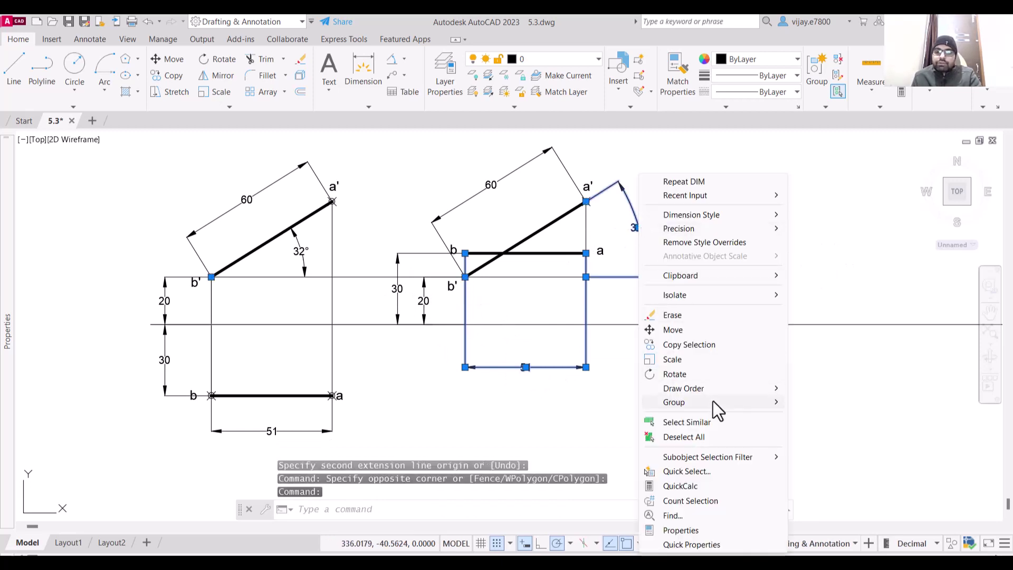
{"action": "left_click", "coordinate": [686, 422]}
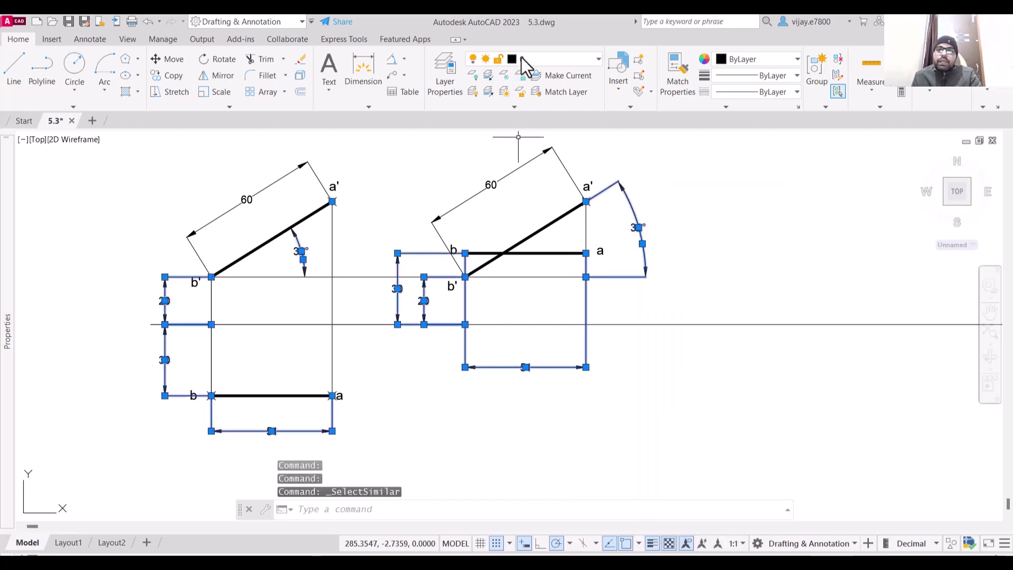
{"action": "left_click", "coordinate": [724, 63]}
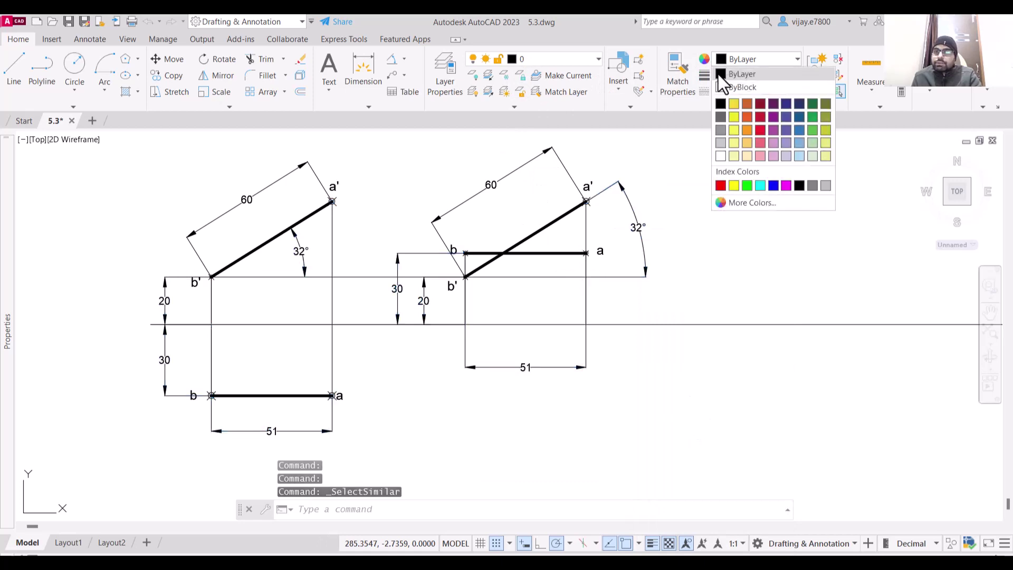
{"action": "left_click", "coordinate": [759, 129]}
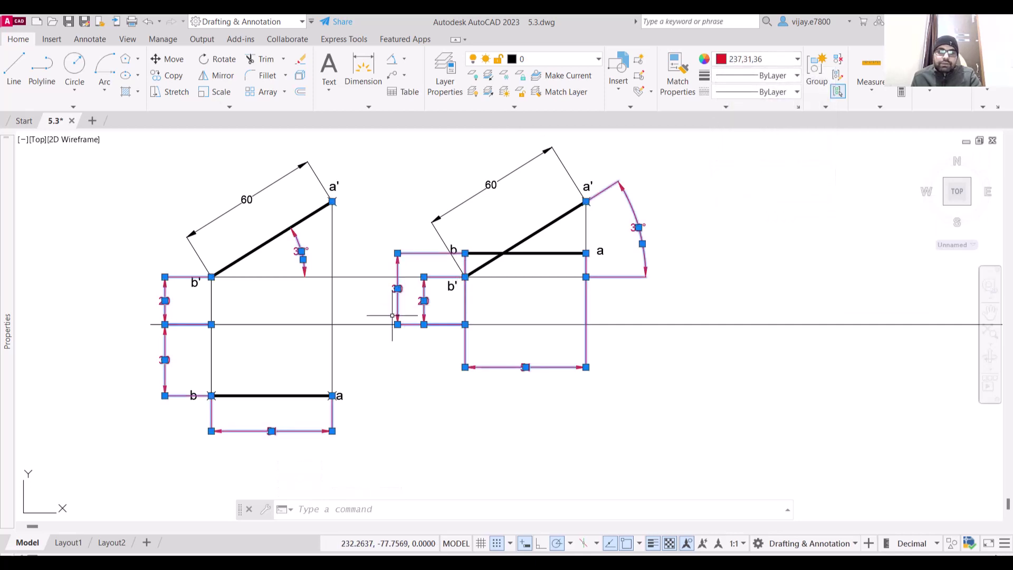
{"action": "key", "text": "Escape"}
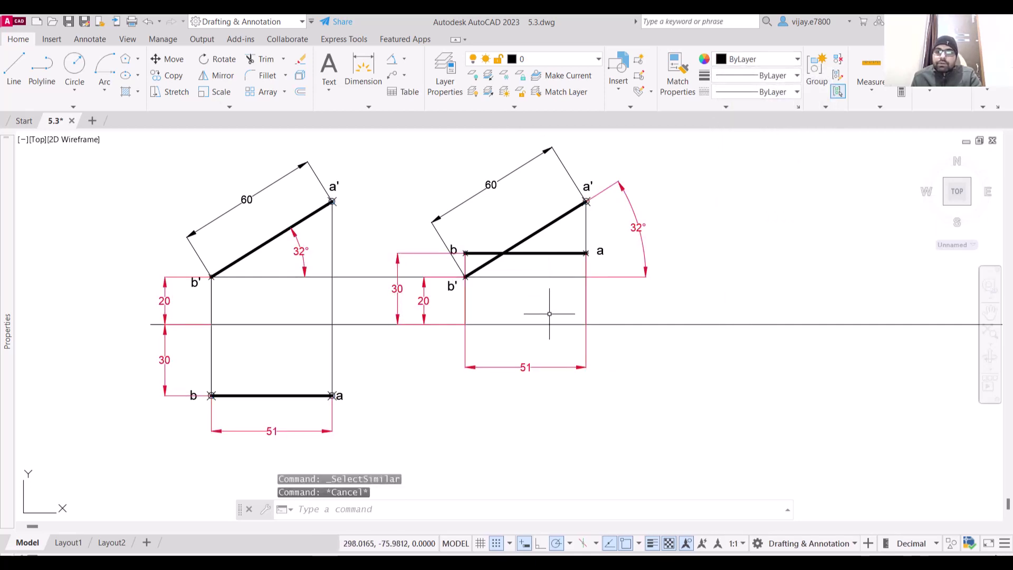
{"action": "left_click", "coordinate": [549, 319]}
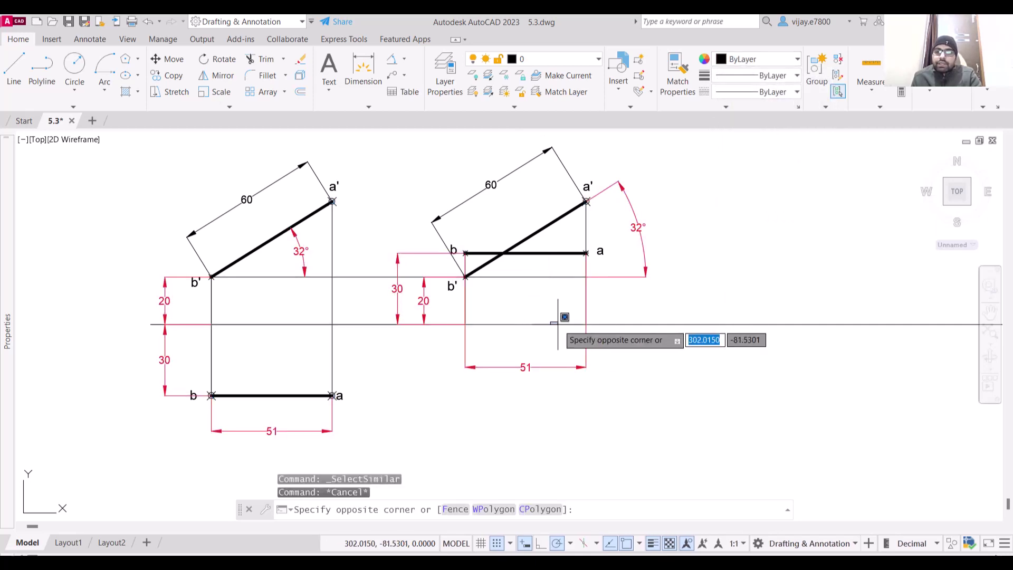
Give the XY reference line a 0.53 mm lineweight and extend its left end further left
{"action": "left_click", "coordinate": [529, 327]}
{"action": "left_click", "coordinate": [663, 312]}
{"action": "left_click", "coordinate": [749, 189]}
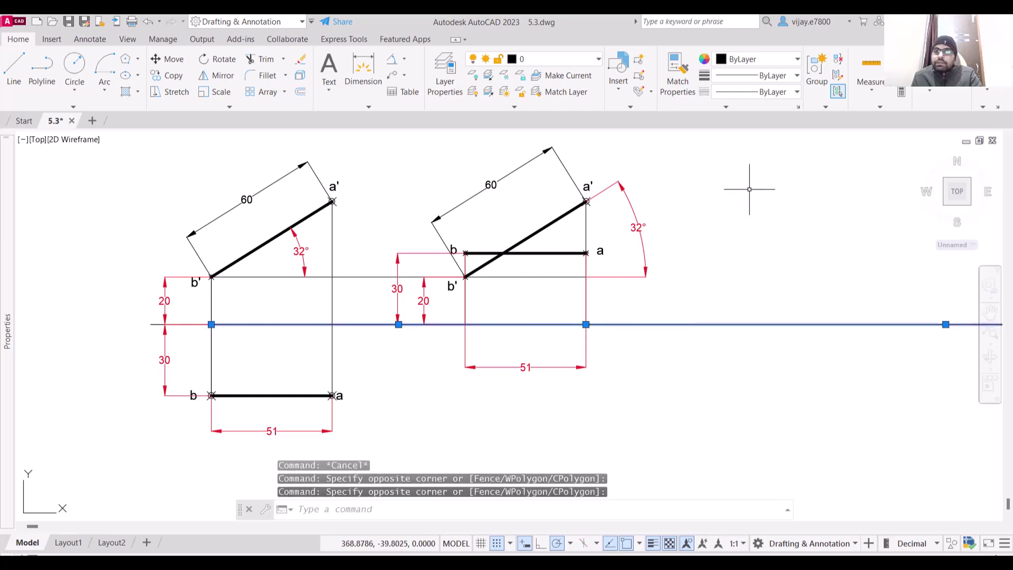
{"action": "left_click", "coordinate": [777, 76]}
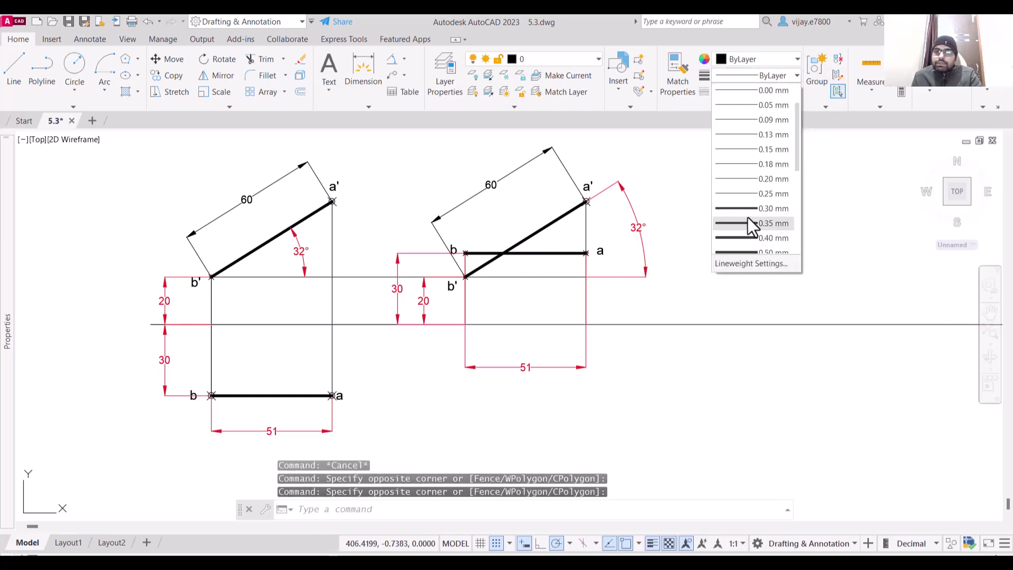
{"action": "scroll", "coordinate": [747, 215], "scroll_direction": "down", "scroll_amount": 3}
{"action": "left_click", "coordinate": [744, 193]}
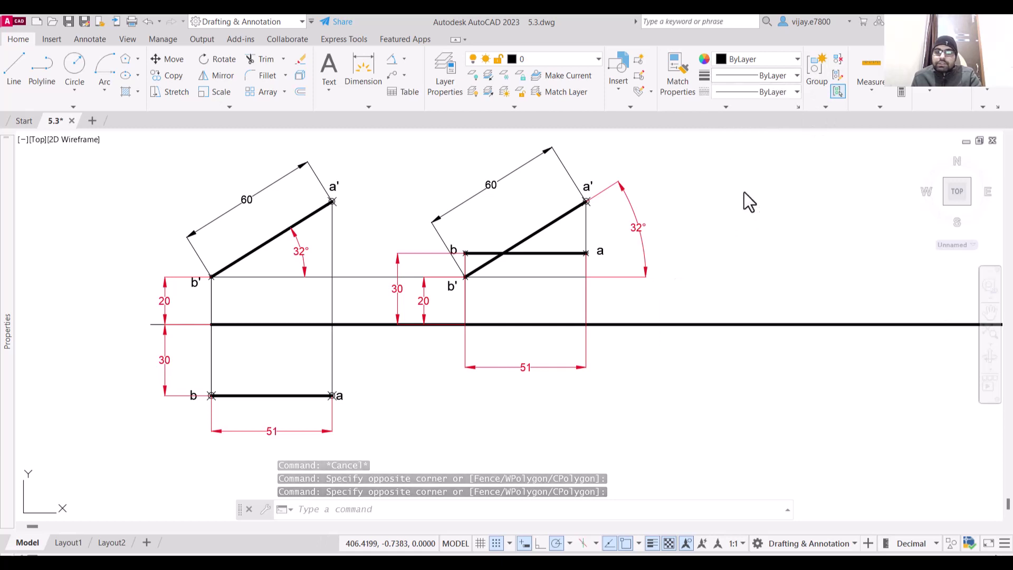
{"action": "left_click", "coordinate": [211, 324]}
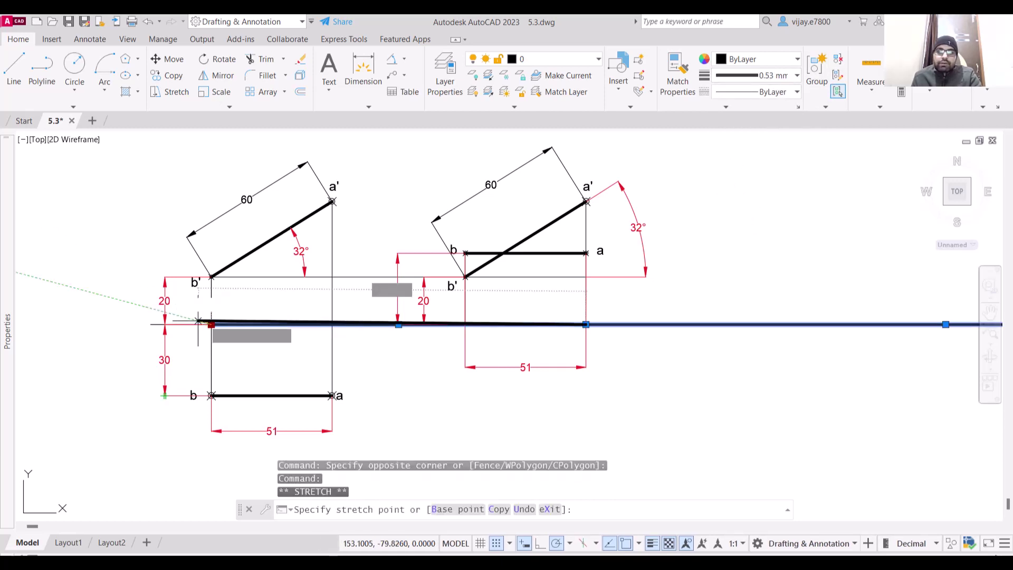
{"action": "key", "text": "Escape"}
{"action": "key", "text": "Escape"}
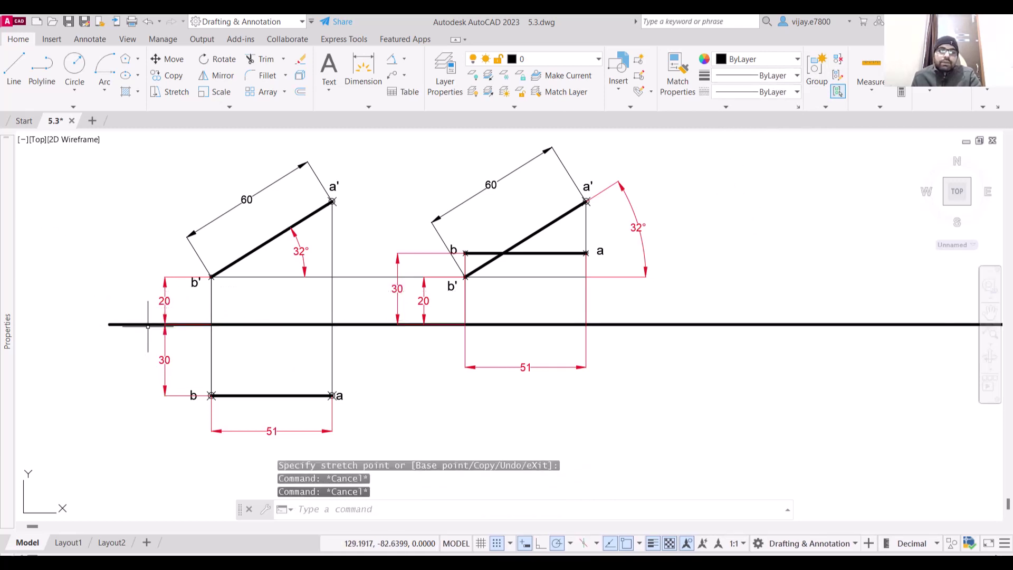
Select the horizontal projector through b' and the vertical projector lines
{"action": "left_click", "coordinate": [542, 283]}
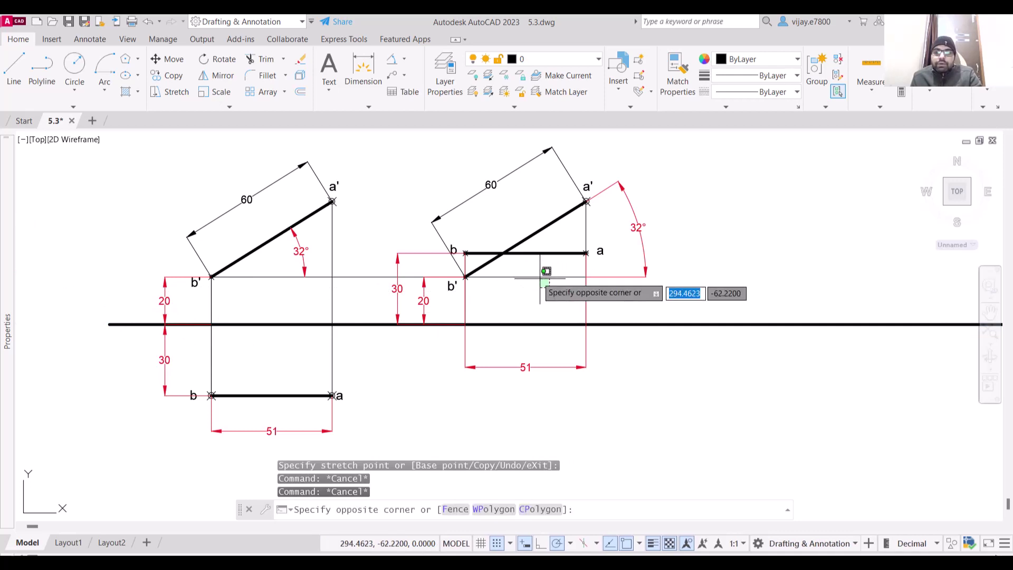
{"action": "left_click", "coordinate": [531, 267]}
{"action": "left_click", "coordinate": [340, 351]}
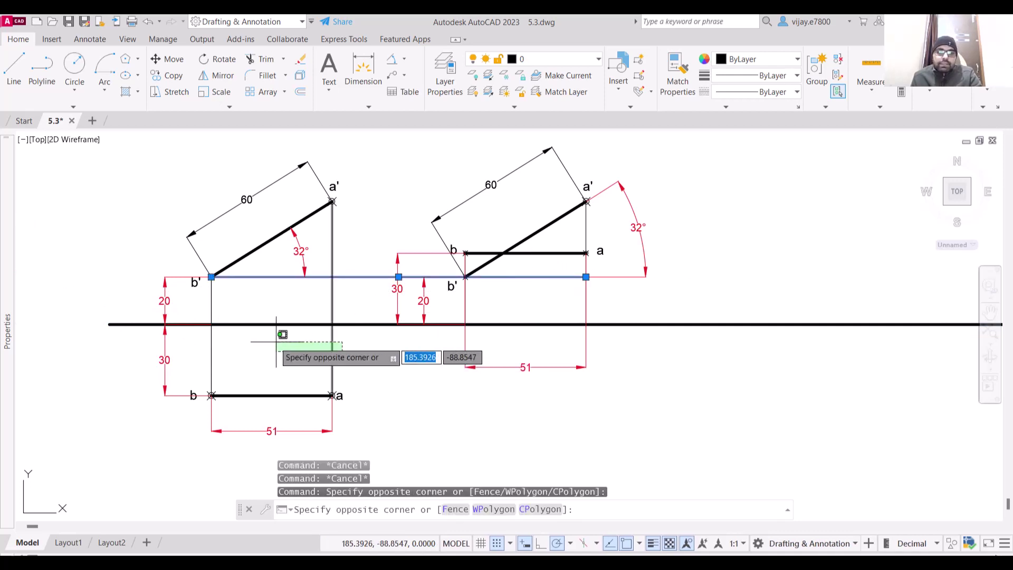
{"action": "left_click", "coordinate": [208, 332]}
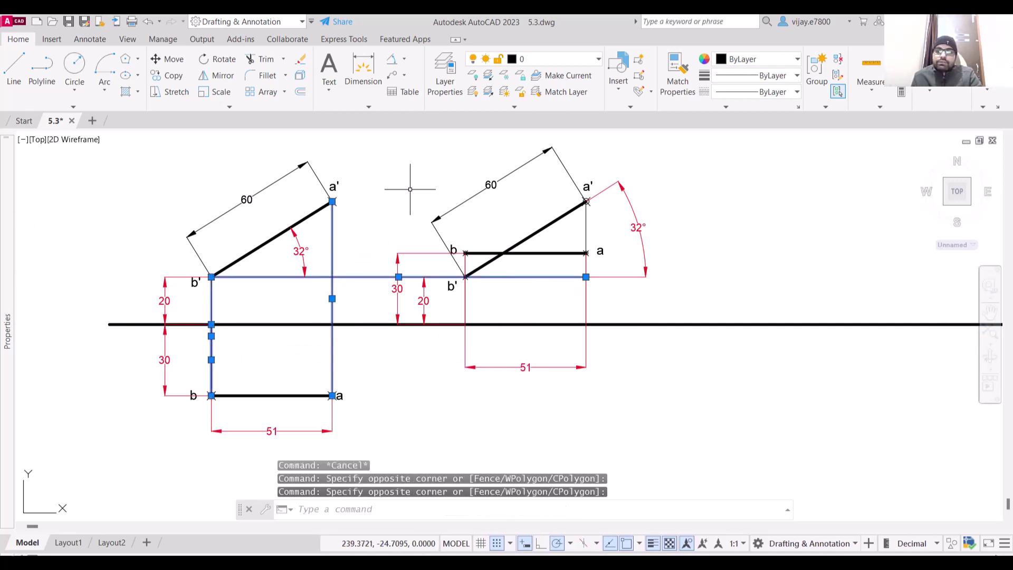
{"action": "left_click", "coordinate": [749, 61]}
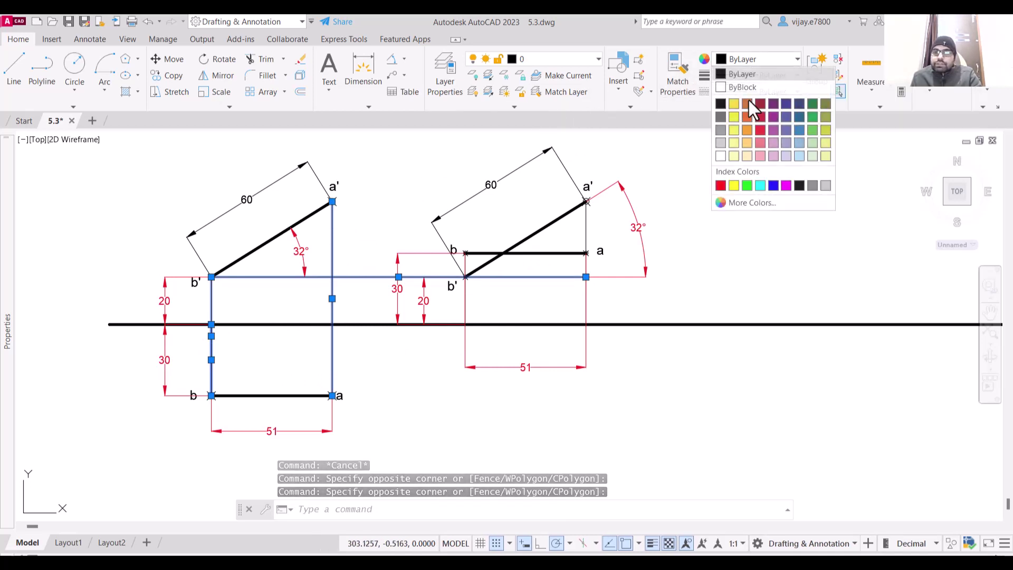
Colour the selected projector lines orange
{"action": "left_click", "coordinate": [745, 128]}
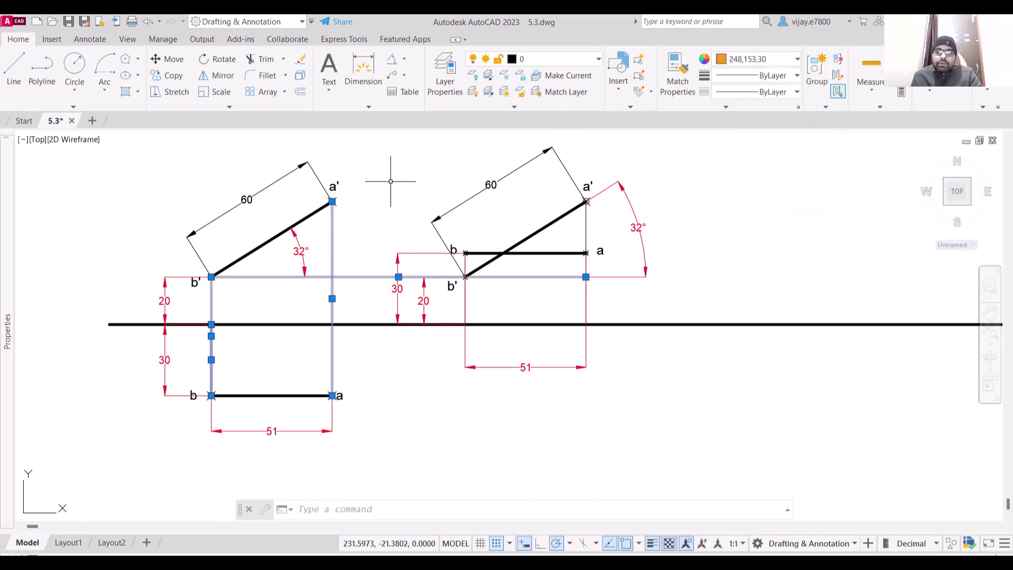
{"action": "left_click", "coordinate": [246, 202]}
{"action": "key", "text": "Escape"}
Select both 60 dimensions via Select Similar and colour them red
{"action": "left_click", "coordinate": [245, 200]}
{"action": "right_click", "coordinate": [258, 198]}
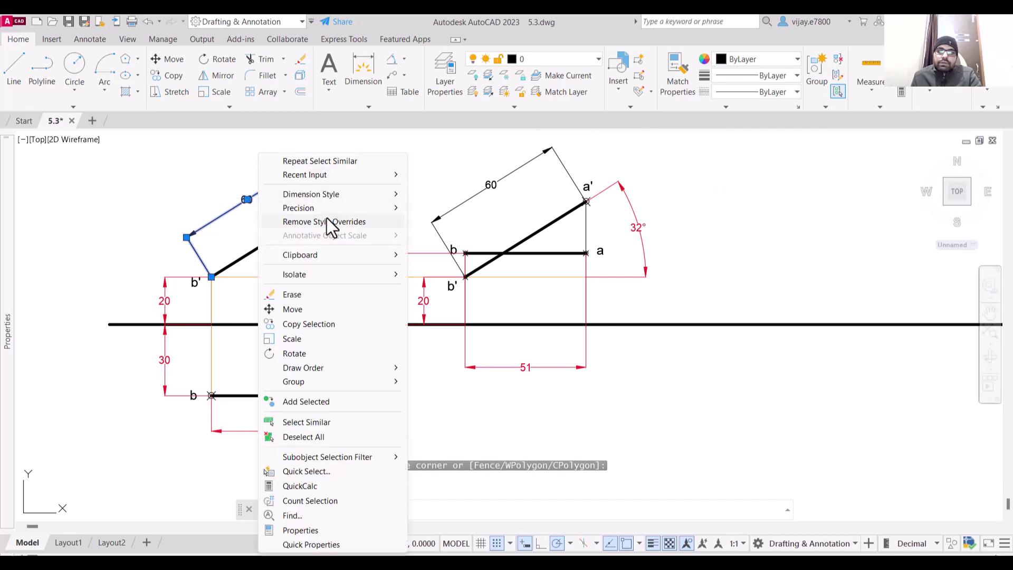
{"action": "left_click", "coordinate": [307, 422]}
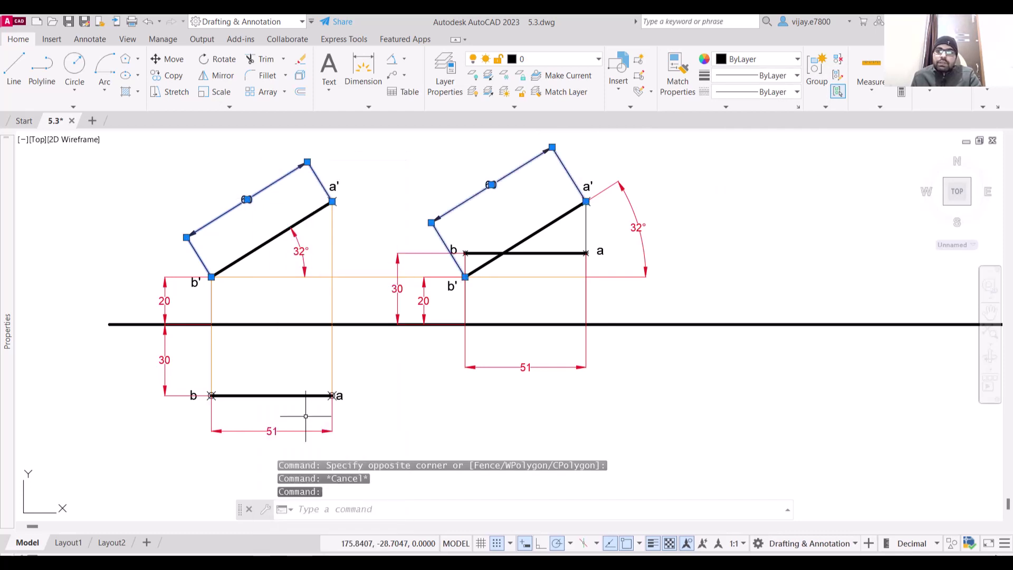
{"action": "left_click", "coordinate": [750, 64]}
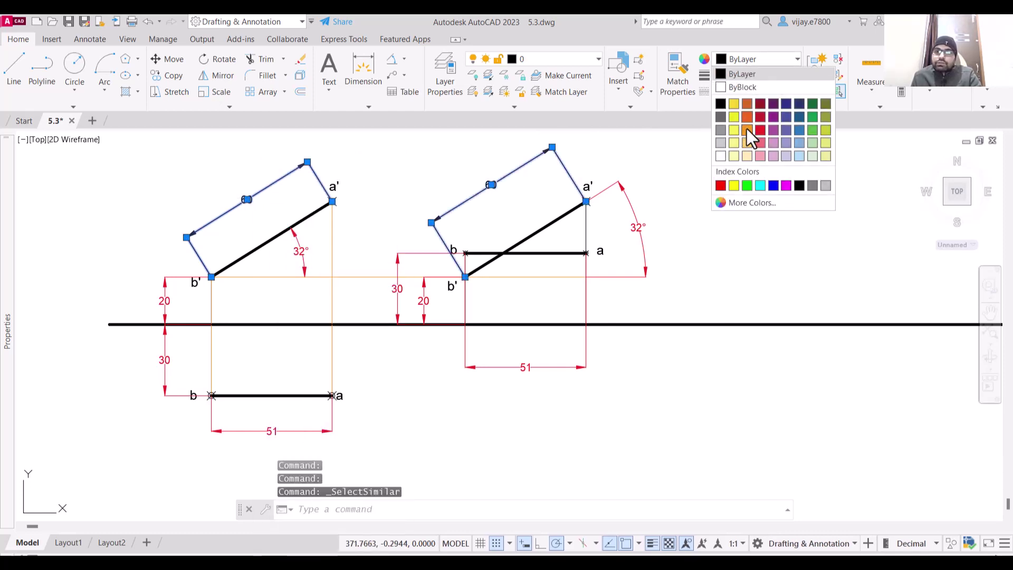
{"action": "left_click", "coordinate": [760, 116]}
{"action": "key", "text": "Escape"}
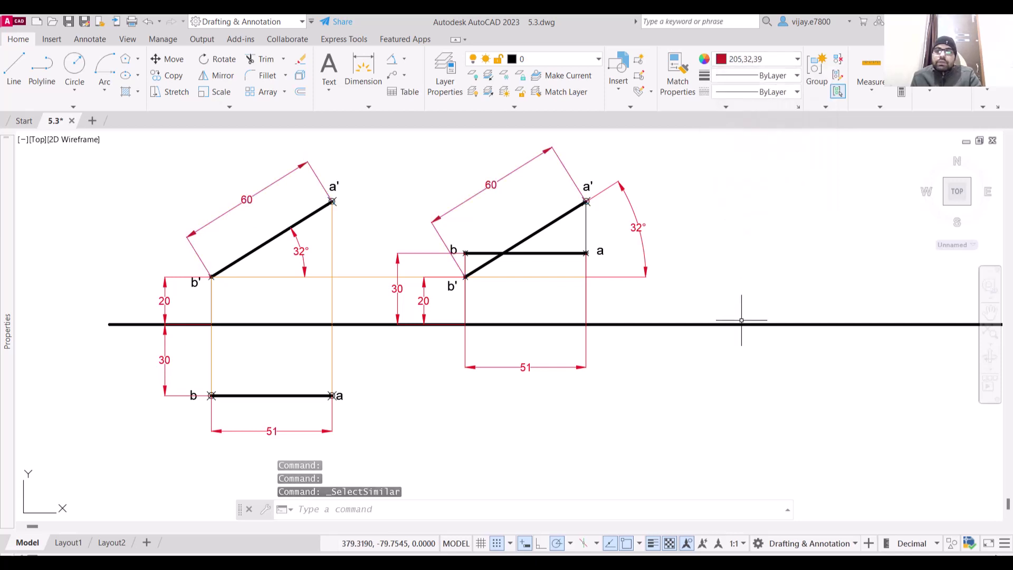
{"action": "scroll", "coordinate": [248, 192], "scroll_direction": "down", "scroll_amount": 3}
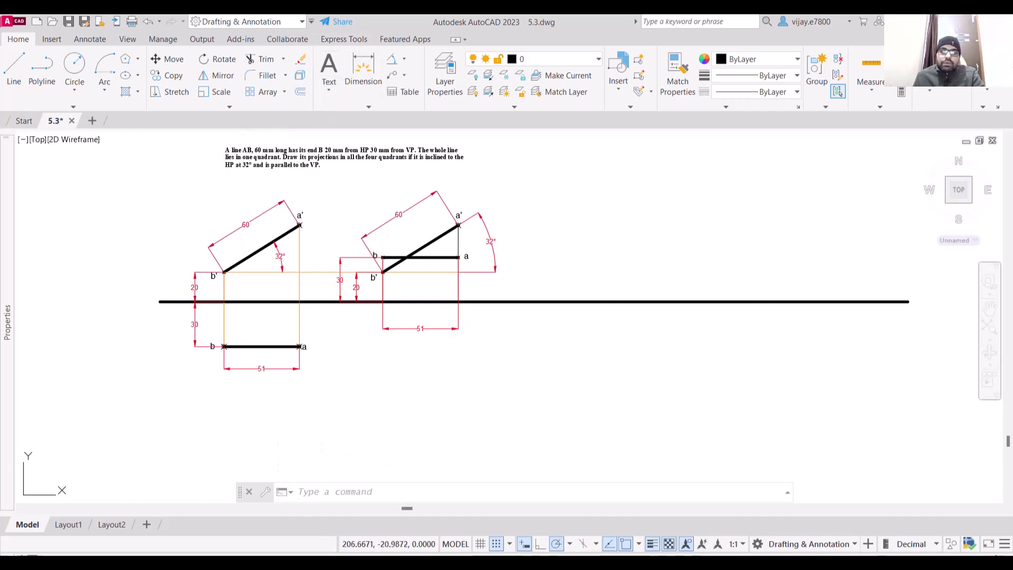
Copy the a' label above the first projections, retype it as 'First Quadrant', and widen it to one line
{"action": "left_click", "coordinate": [298, 212]}
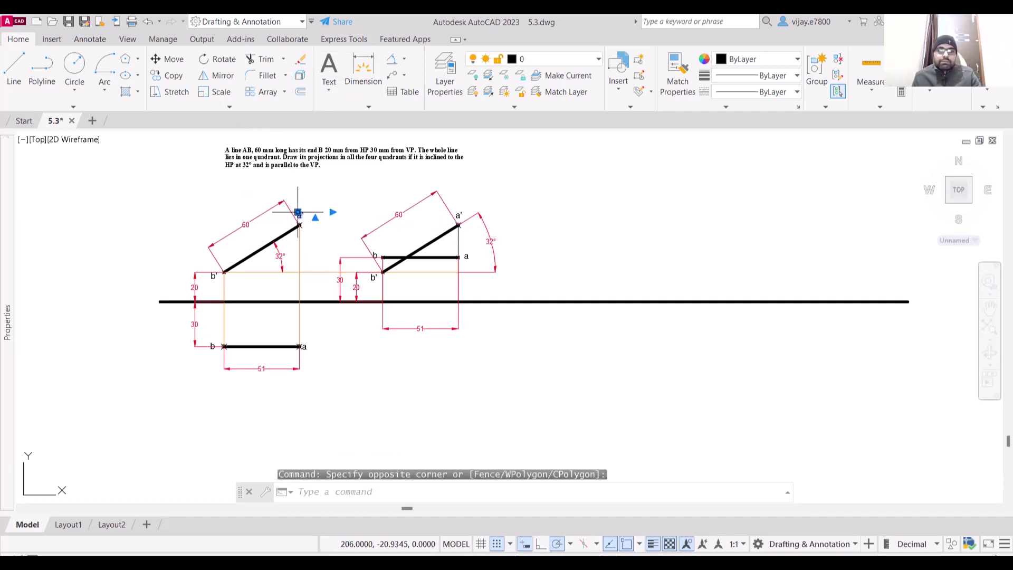
{"action": "left_click", "coordinate": [189, 187]}
{"action": "key", "text": "ctrl+c"}
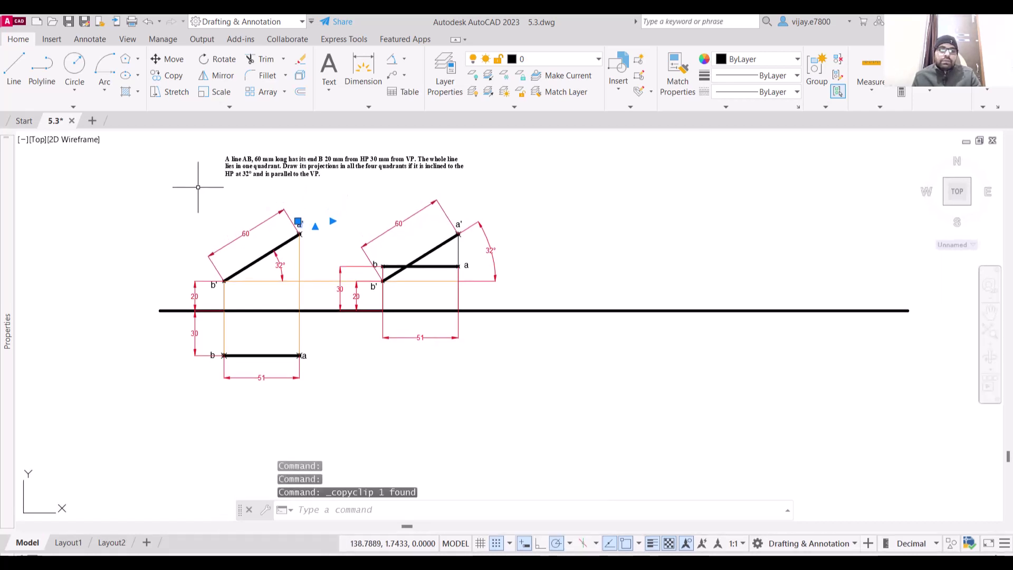
{"action": "left_click", "coordinate": [199, 186]}
{"action": "key", "text": "Escape"}
{"action": "key", "text": "ctrl+v"}
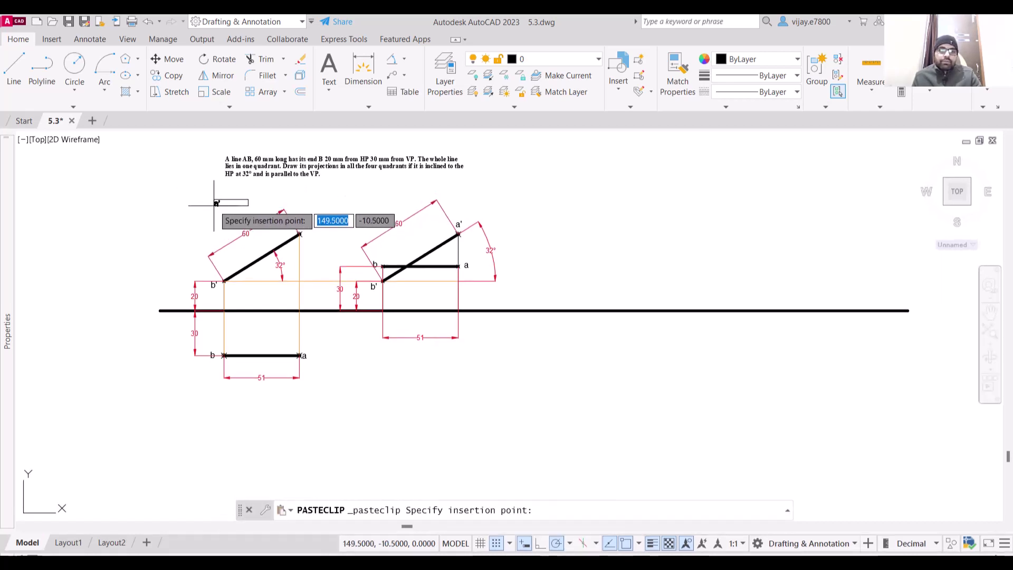
{"action": "left_click", "coordinate": [216, 196]}
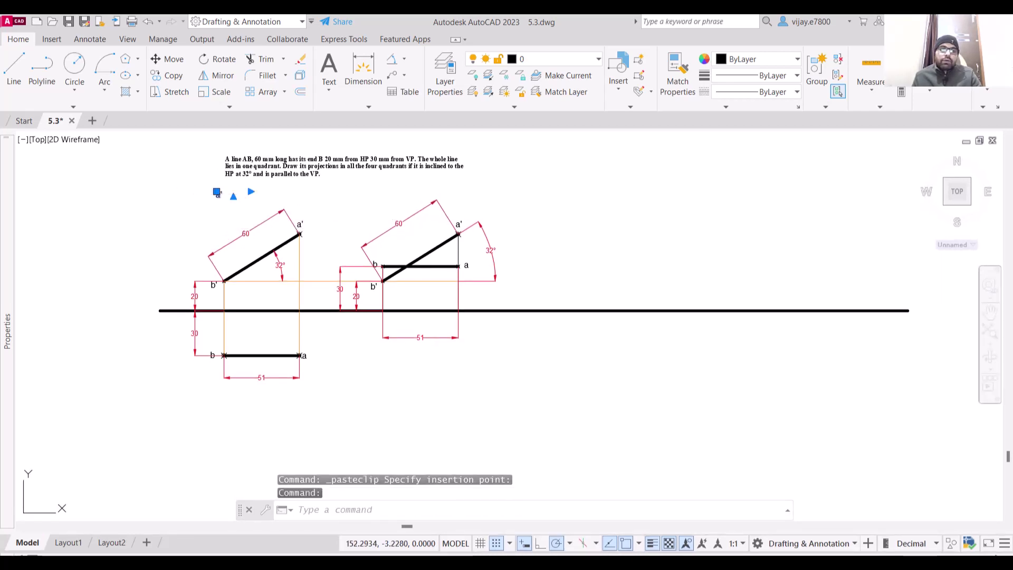
{"action": "double_click", "coordinate": [218, 195]}
{"action": "scroll", "coordinate": [218, 194], "scroll_direction": "up", "scroll_amount": 6}
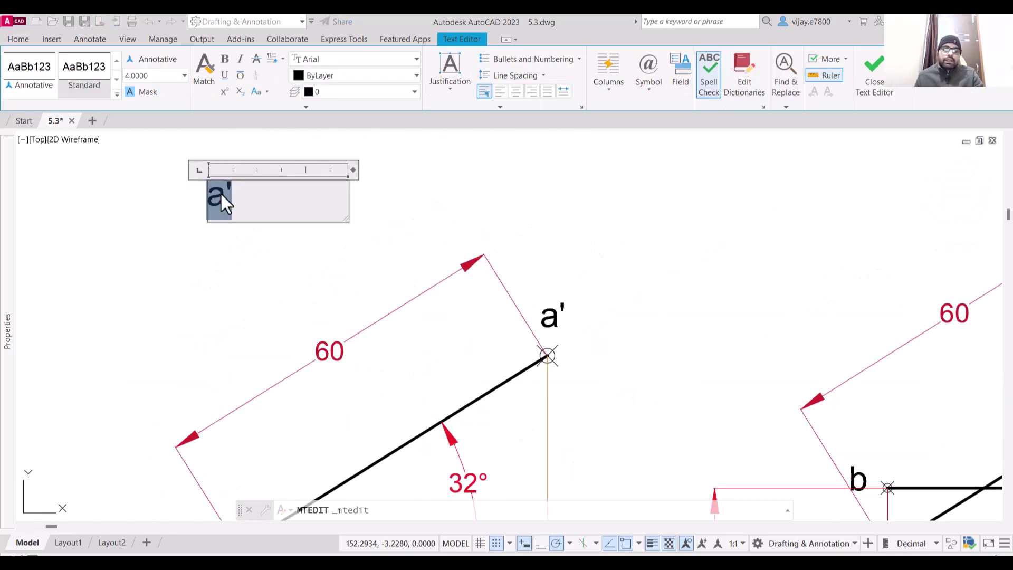
{"action": "type", "text": "First"}
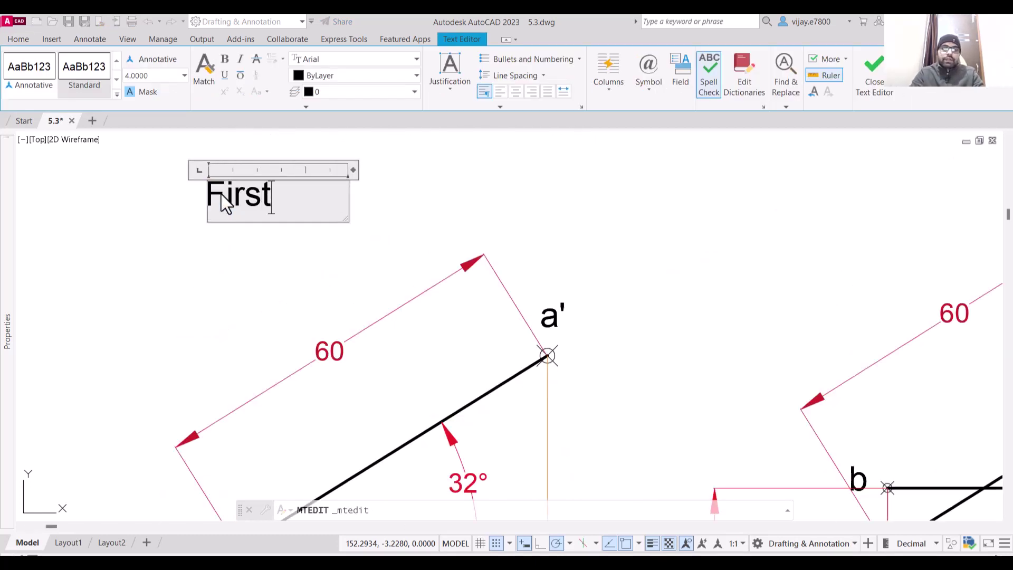
{"action": "type", "text": " Quadra"}
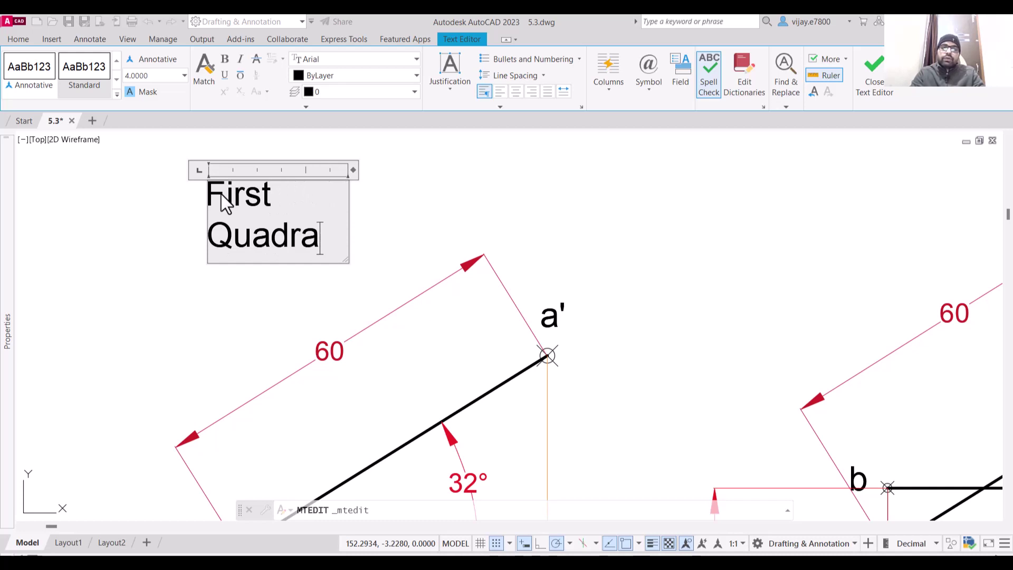
{"action": "type", "text": "nt"}
{"action": "key", "text": "Return"}
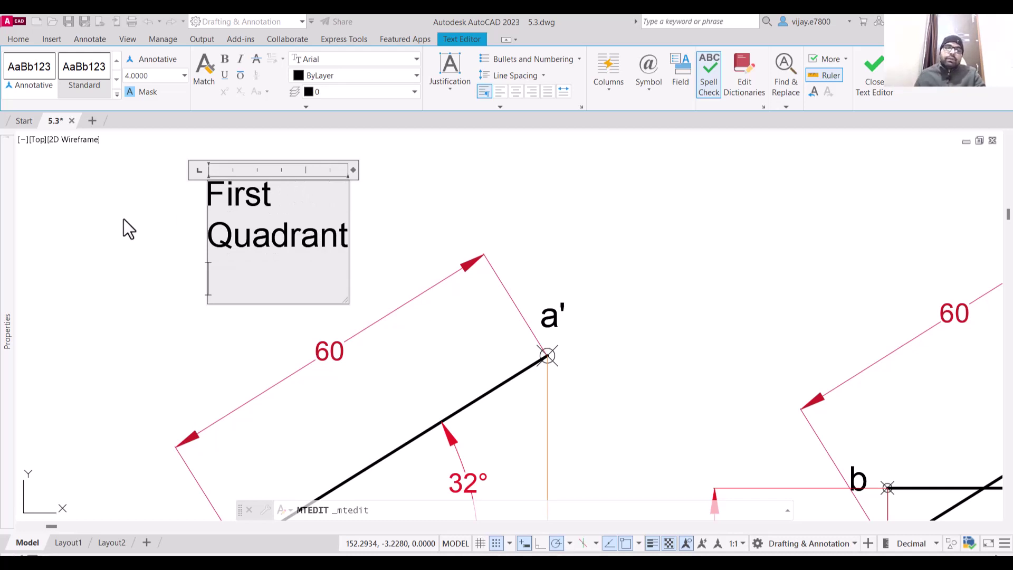
{"action": "left_click", "coordinate": [123, 219]}
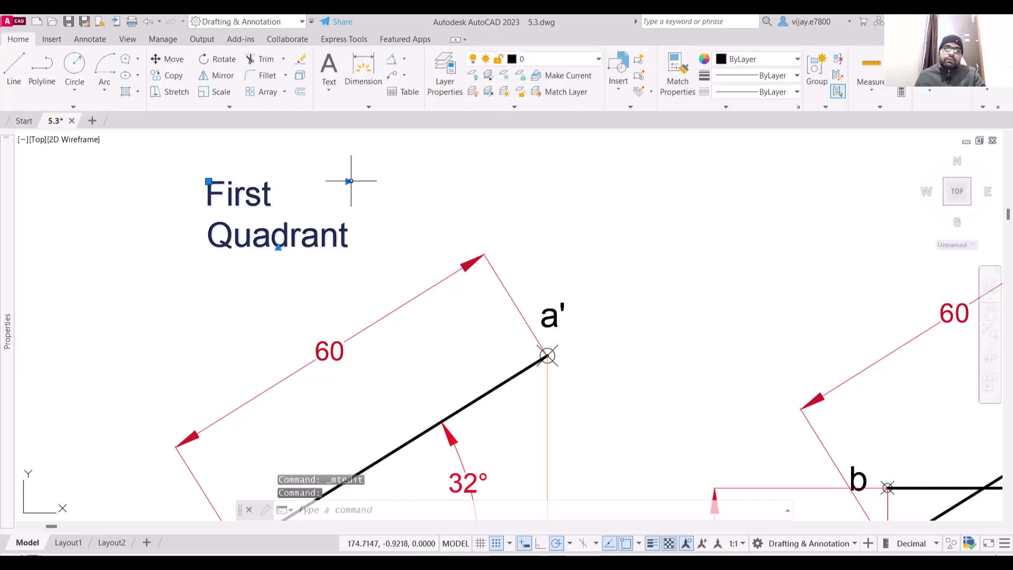
{"action": "left_click", "coordinate": [350, 181]}
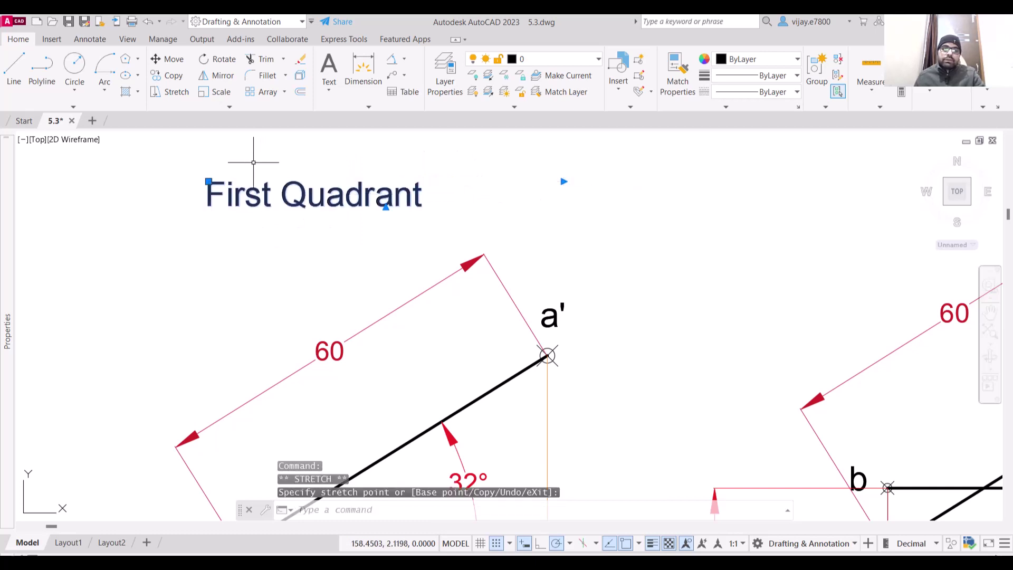
{"action": "left_click", "coordinate": [493, 199]}
Paste a copy above the second projections and edit it to 'Second Quadrant'
{"action": "key", "text": "ctrl+c"}
{"action": "scroll", "coordinate": [557, 205], "scroll_direction": "down", "scroll_amount": 2}
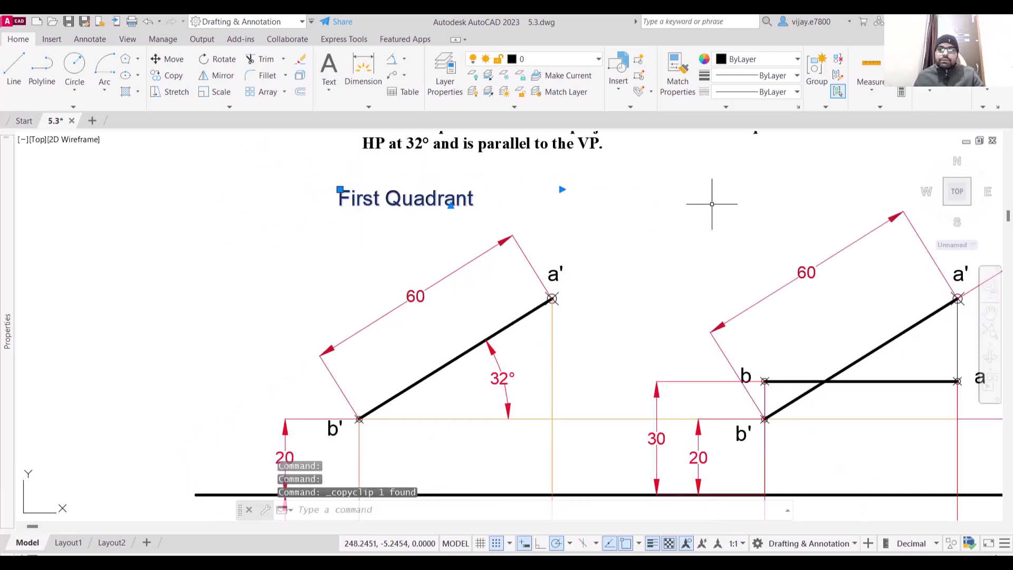
{"action": "left_click", "coordinate": [744, 190]}
{"action": "key", "text": "Escape"}
{"action": "key", "text": "ctrl+v"}
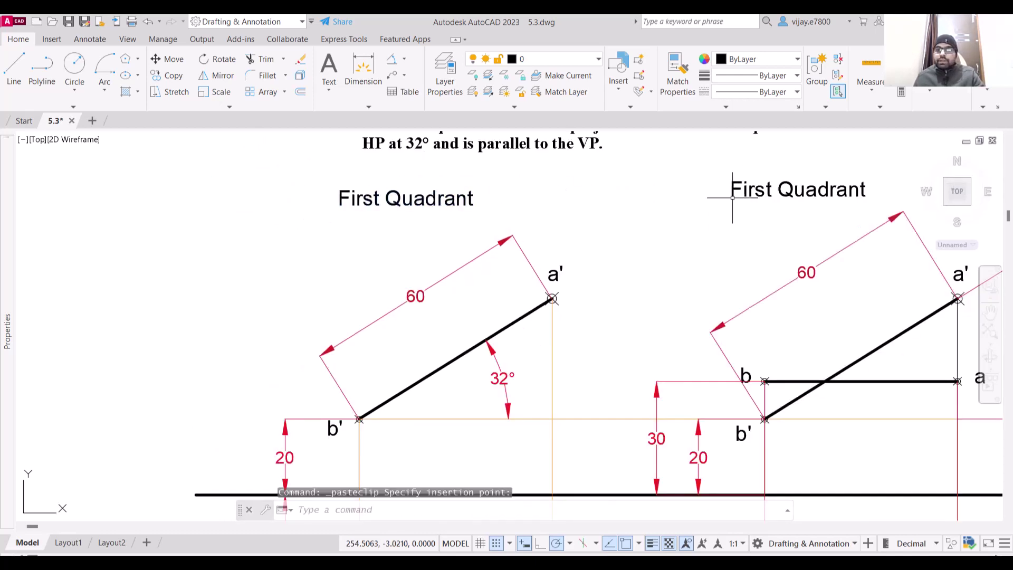
{"action": "left_click", "coordinate": [760, 190]}
{"action": "double_click", "coordinate": [771, 191]}
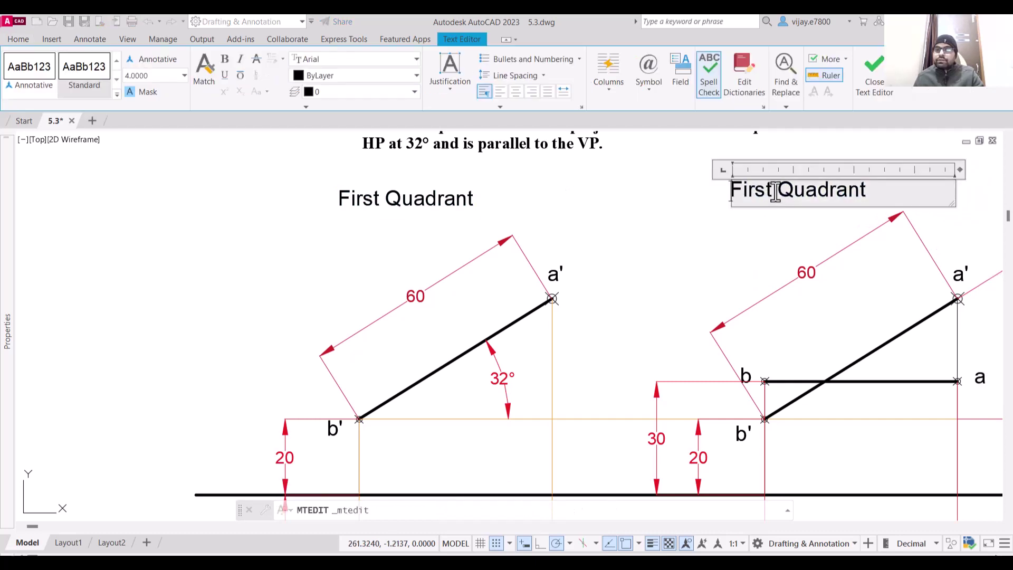
{"action": "type", "text": "Second"}
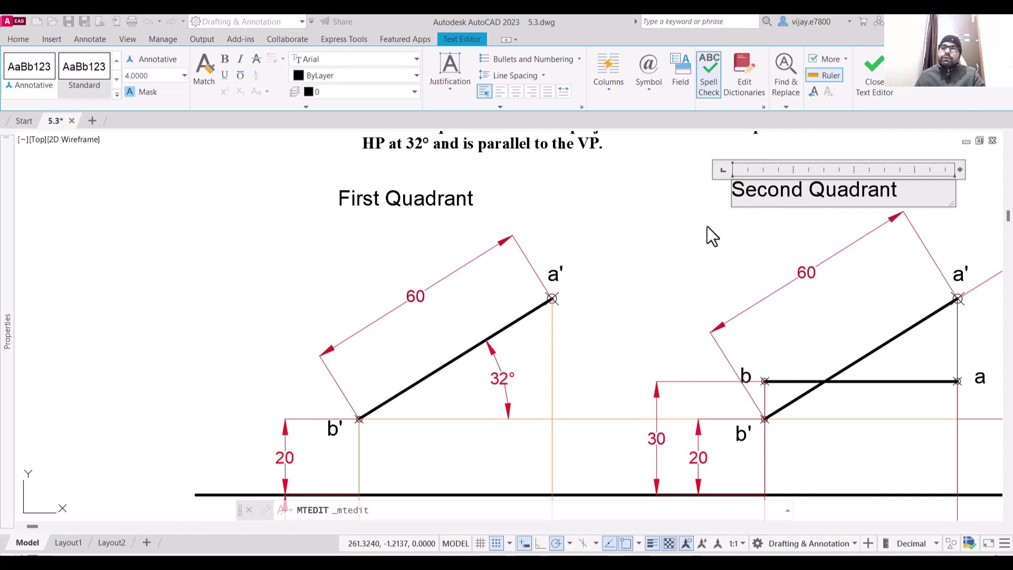
{"action": "left_click", "coordinate": [707, 227]}
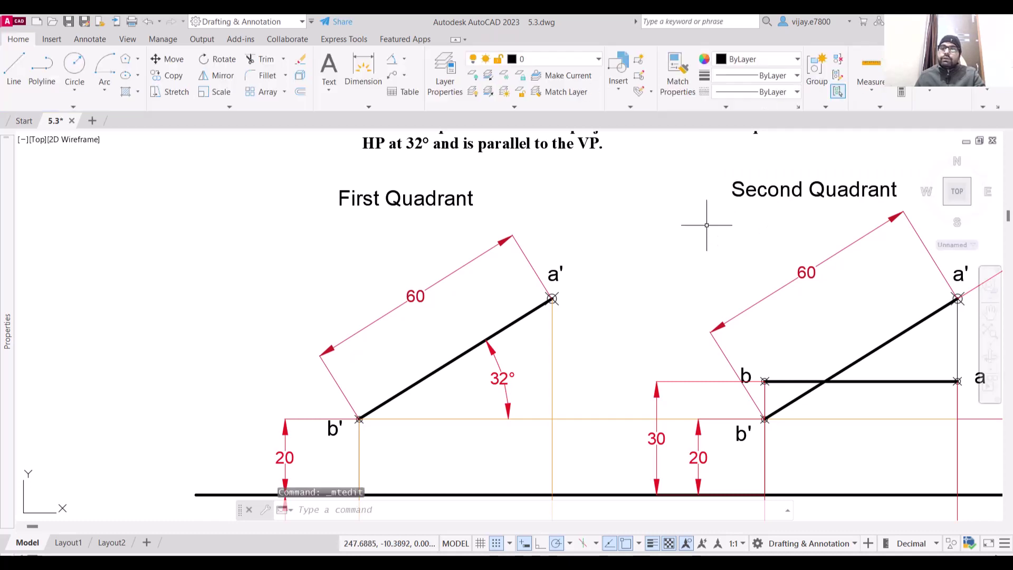
{"action": "scroll", "coordinate": [712, 219], "scroll_direction": "down", "scroll_amount": 4}
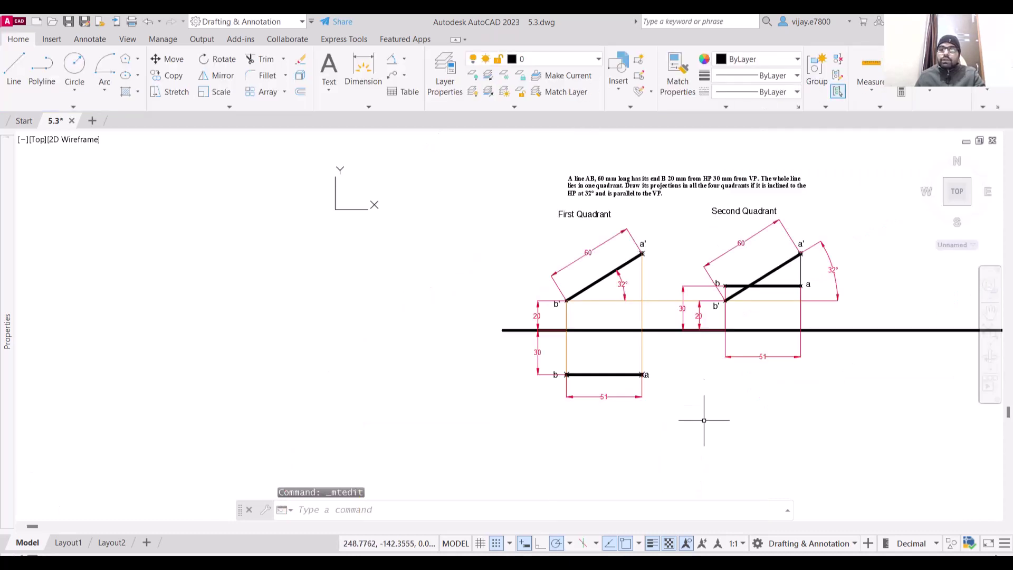
Mirror both quadrants' projections and labels about a horizontal axis, keeping the originals
{"action": "left_click", "coordinate": [844, 414]}
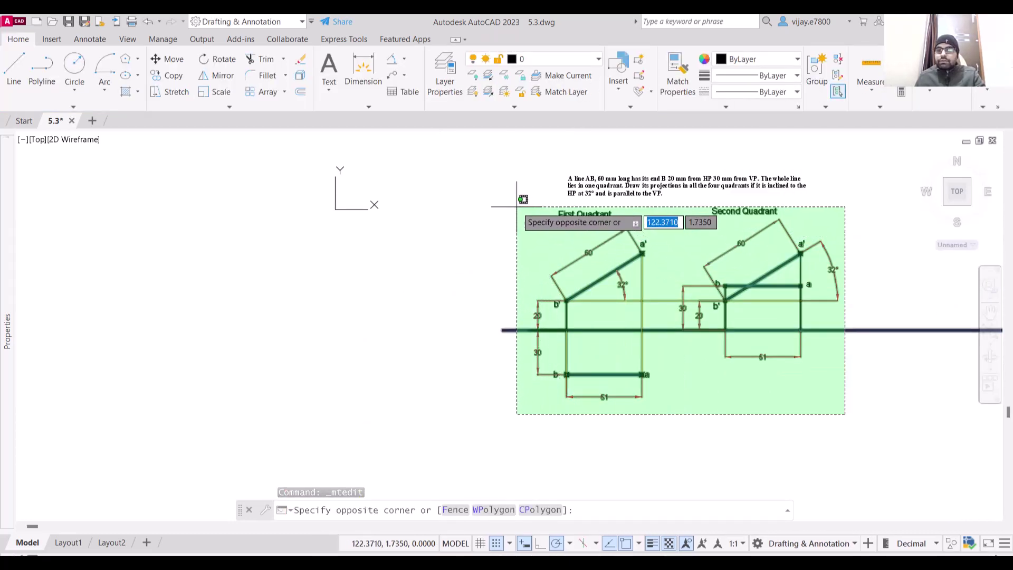
{"action": "left_click", "coordinate": [516, 206]}
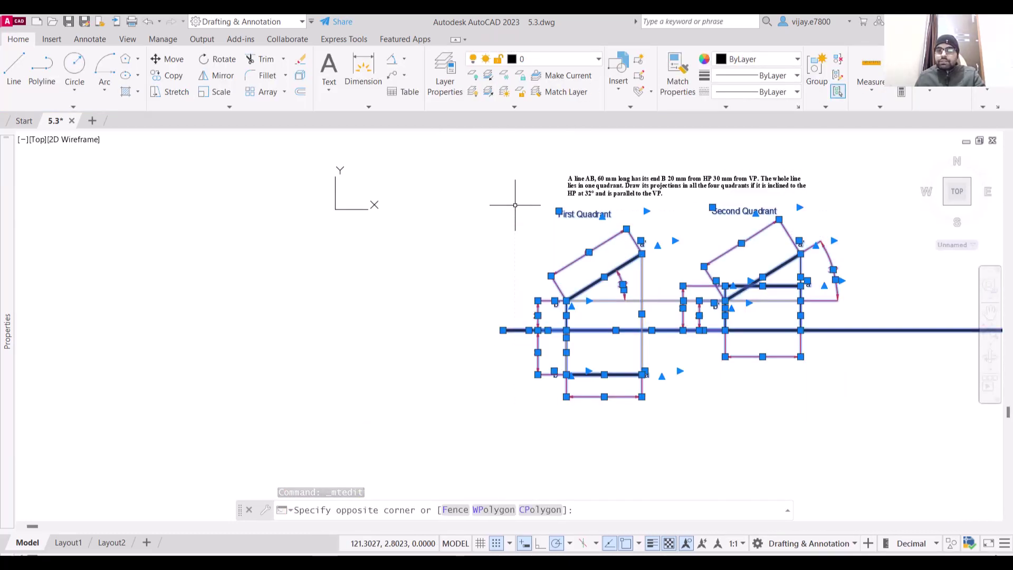
{"action": "left_click", "coordinate": [219, 80]}
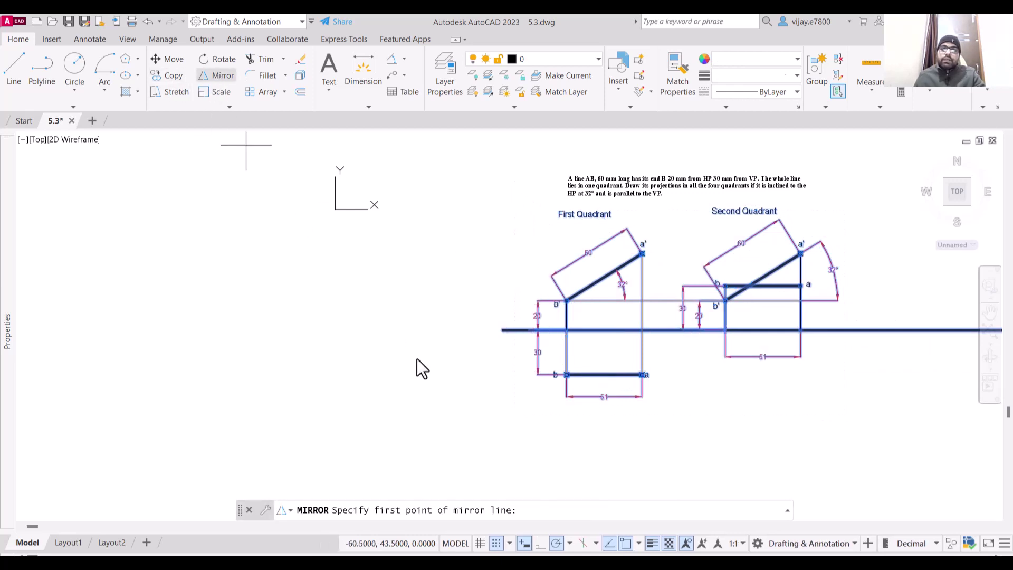
{"action": "left_click", "coordinate": [511, 416]}
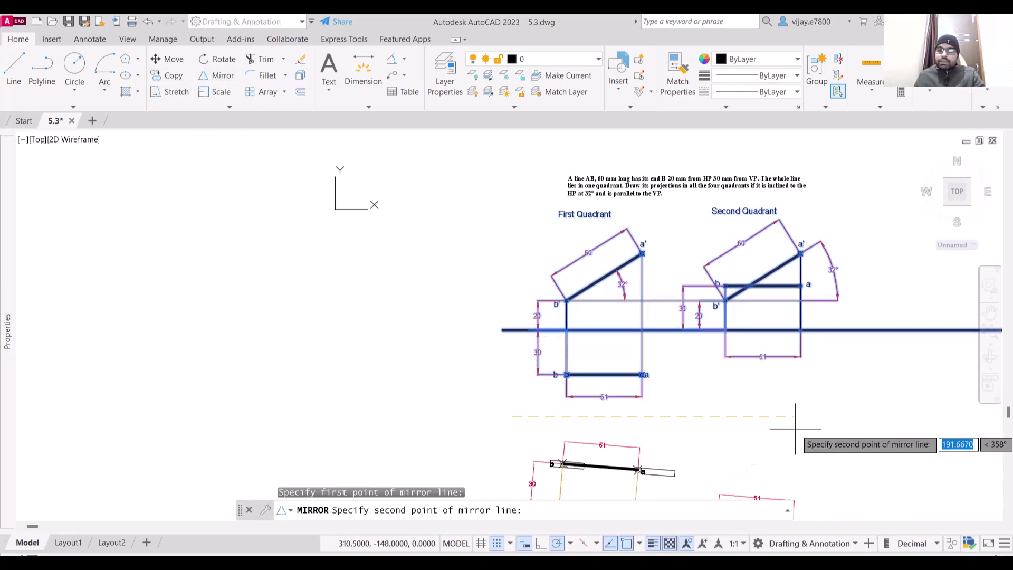
{"action": "left_click", "coordinate": [811, 417]}
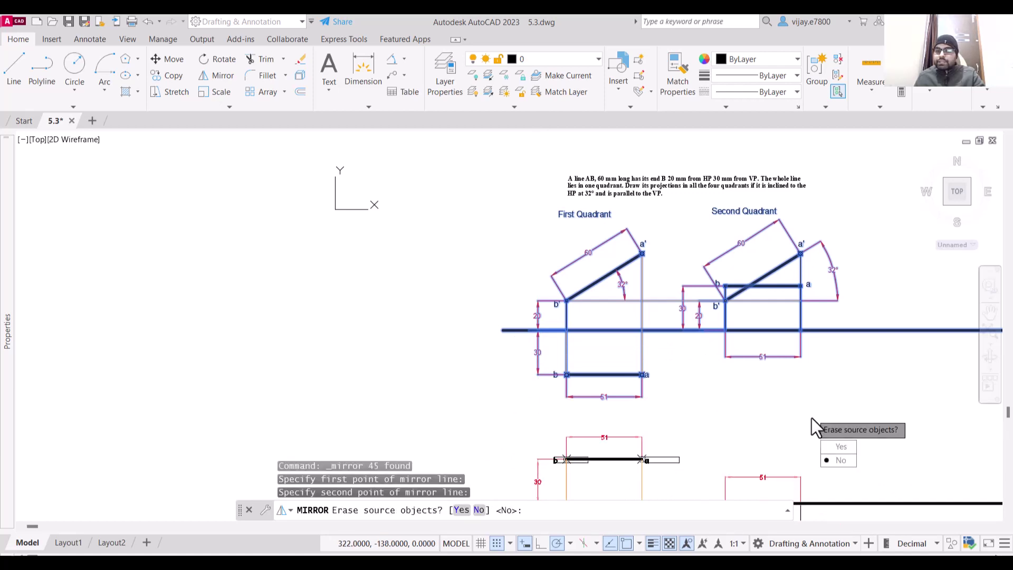
{"action": "left_click", "coordinate": [843, 460]}
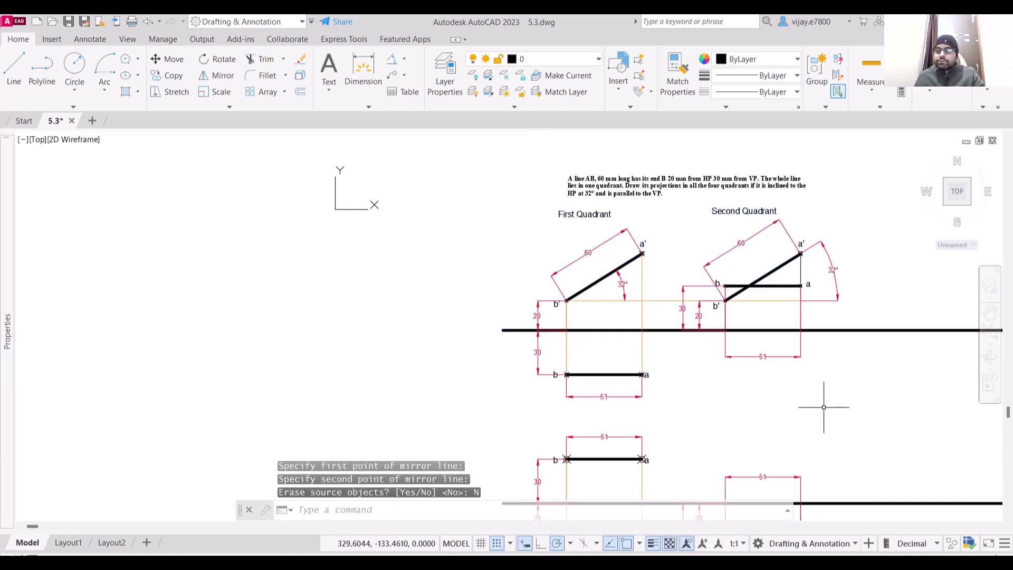
{"action": "mouse_move", "coordinate": [826, 407]}
{"action": "middle_mouse_down"}
{"action": "mouse_move", "coordinate": [743, 273]}
{"action": "mouse_move", "coordinate": [697, 221]}
{"action": "middle_mouse_up"}
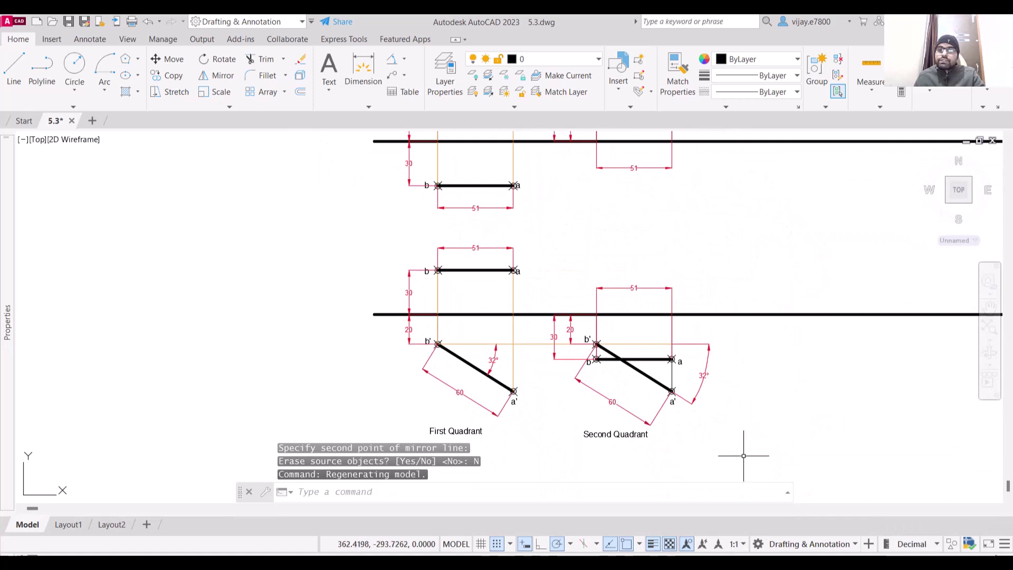
Move the mirrored copy so its XY line aligns with the original XY line
{"action": "left_click", "coordinate": [705, 452]}
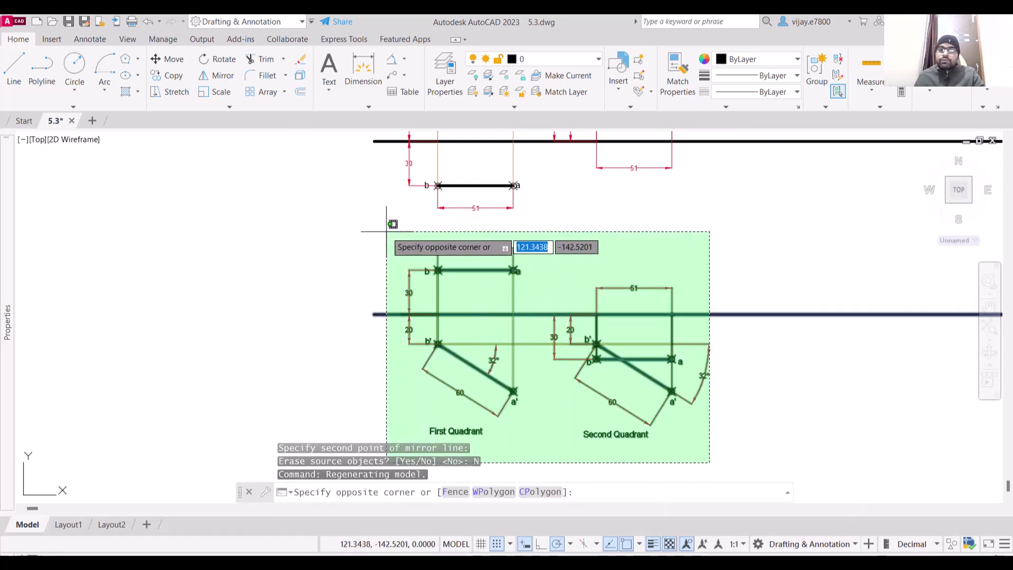
{"action": "left_click", "coordinate": [379, 219]}
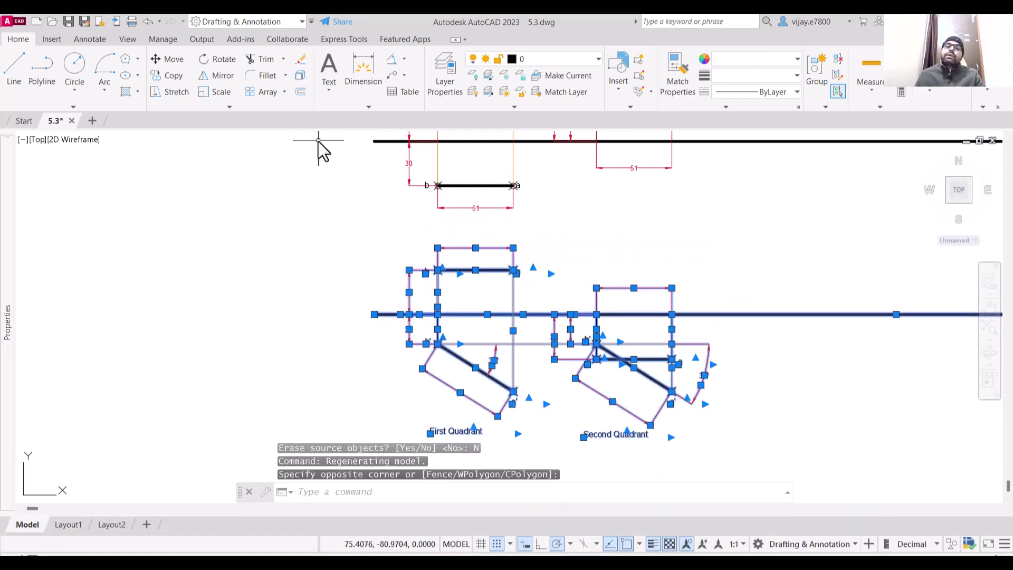
{"action": "left_click", "coordinate": [167, 58]}
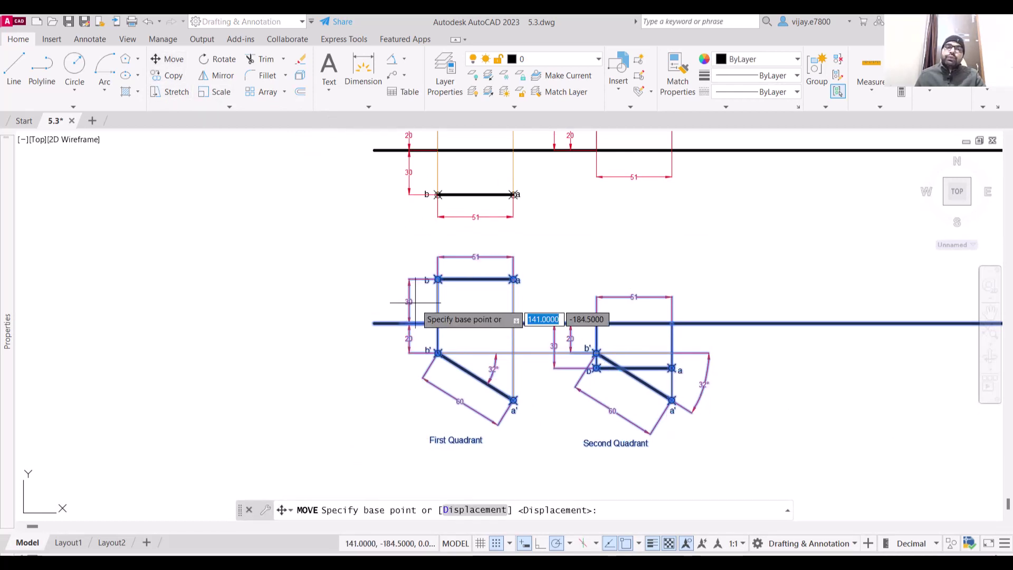
{"action": "left_click", "coordinate": [375, 322]}
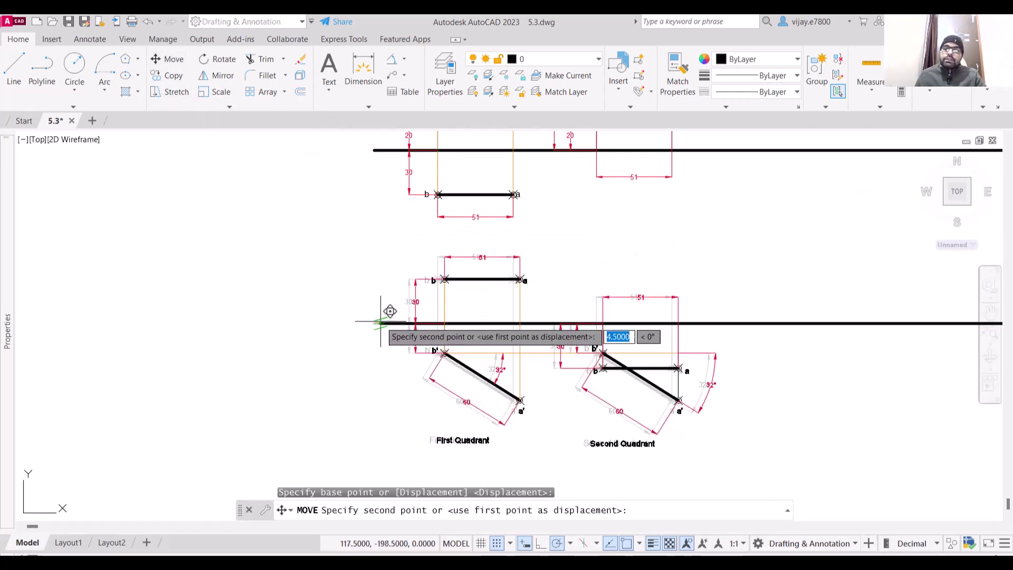
{"action": "scroll", "coordinate": [596, 209], "scroll_direction": "down", "scroll_amount": 2}
{"action": "middle_click_drag", "start_coordinate": [592, 215], "coordinate": [434, 300]}
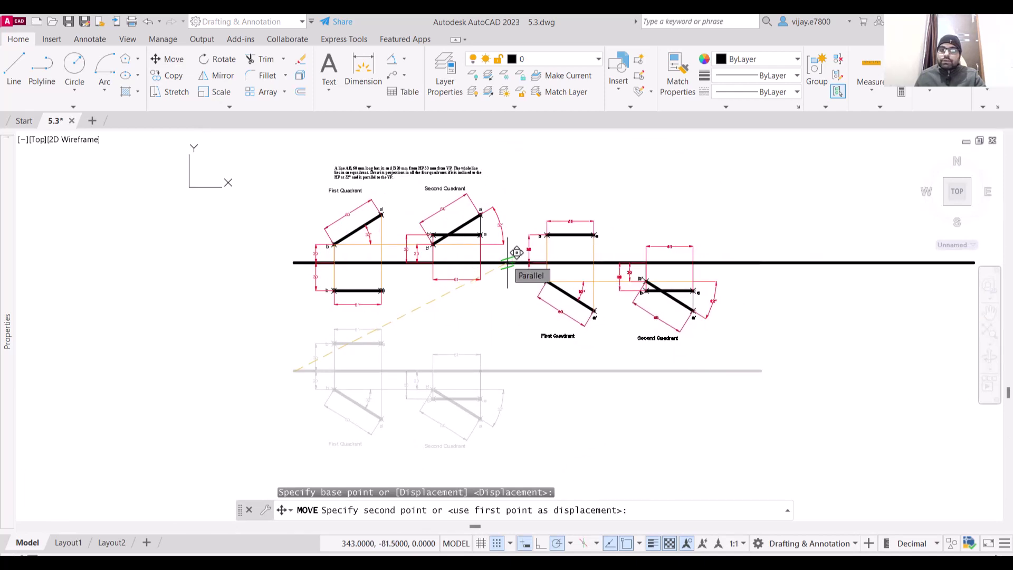
{"action": "scroll", "coordinate": [516, 253], "scroll_direction": "up", "scroll_amount": 6}
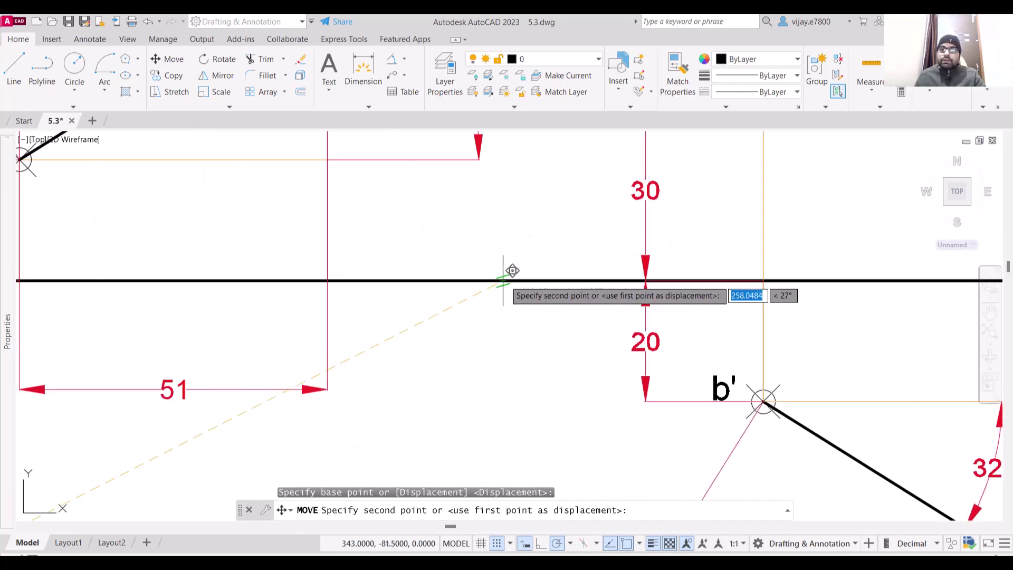
{"action": "left_click", "coordinate": [509, 272]}
{"action": "scroll", "coordinate": [522, 267], "scroll_direction": "down", "scroll_amount": 6}
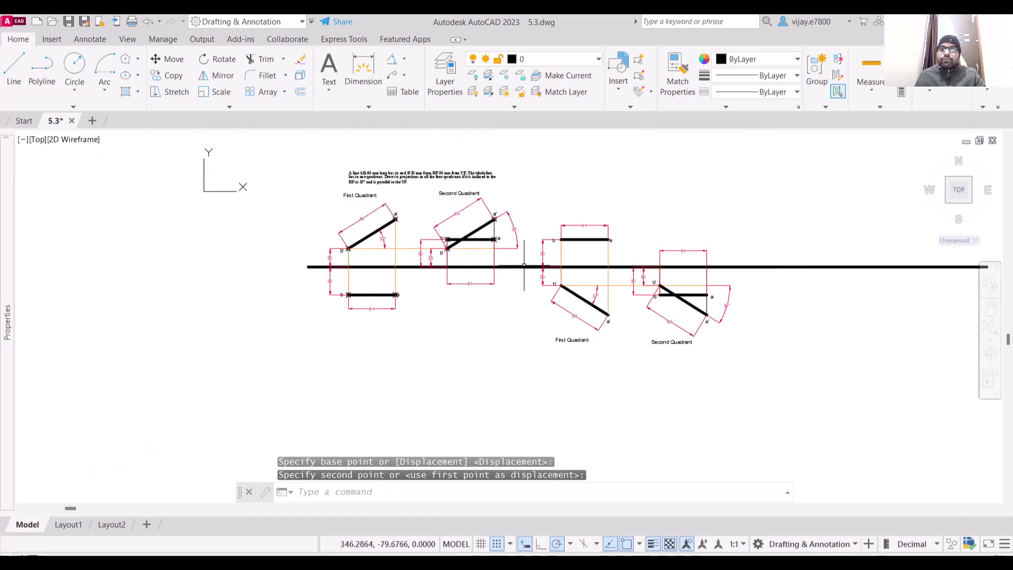
{"action": "scroll", "coordinate": [524, 266], "scroll_direction": "up", "scroll_amount": 2}
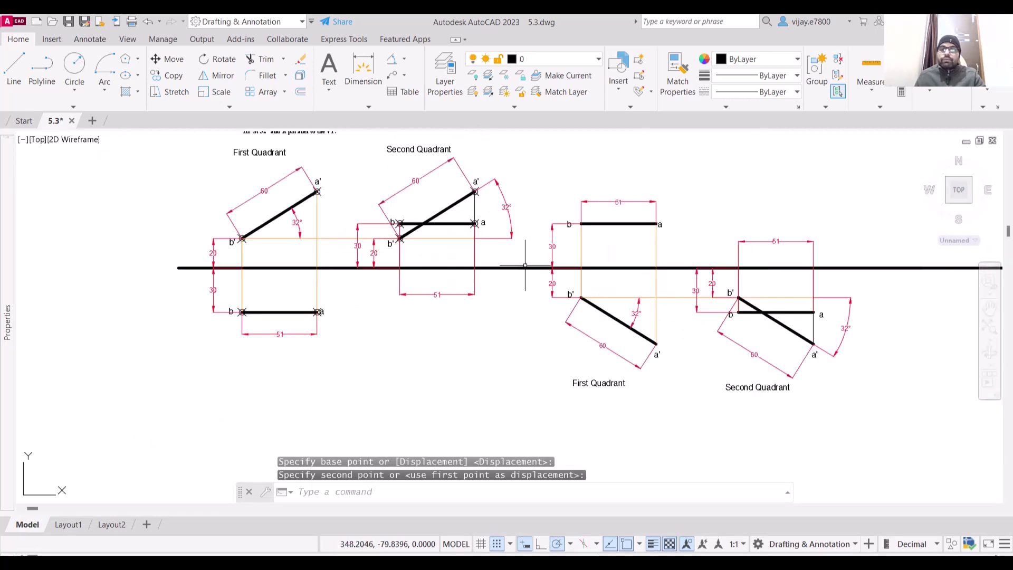
Relabel the right-hand views 'Third Quadrant' and 'Fourth Quadrant'
{"action": "double_click", "coordinate": [585, 384]}
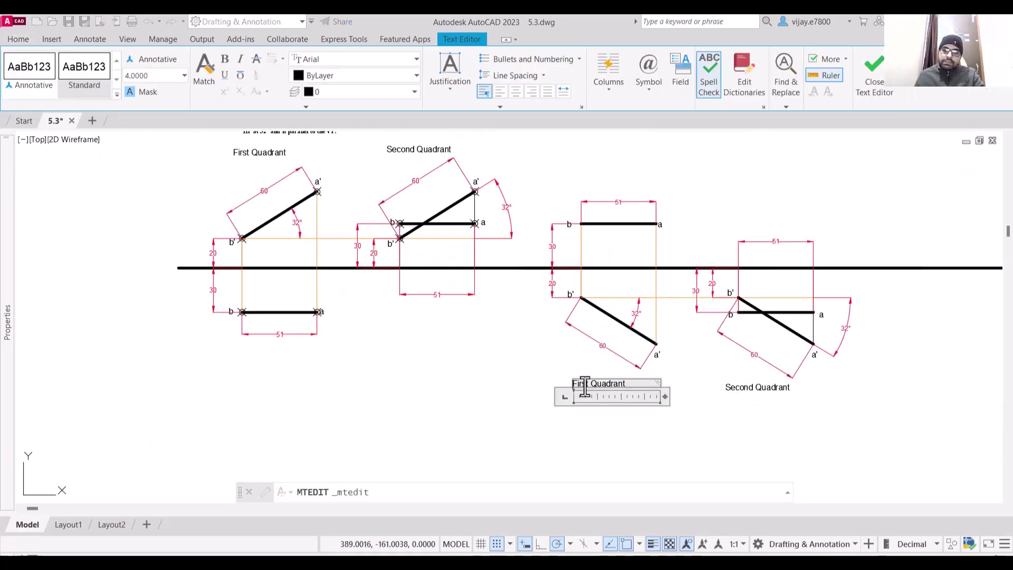
{"action": "type", "text": "Third"}
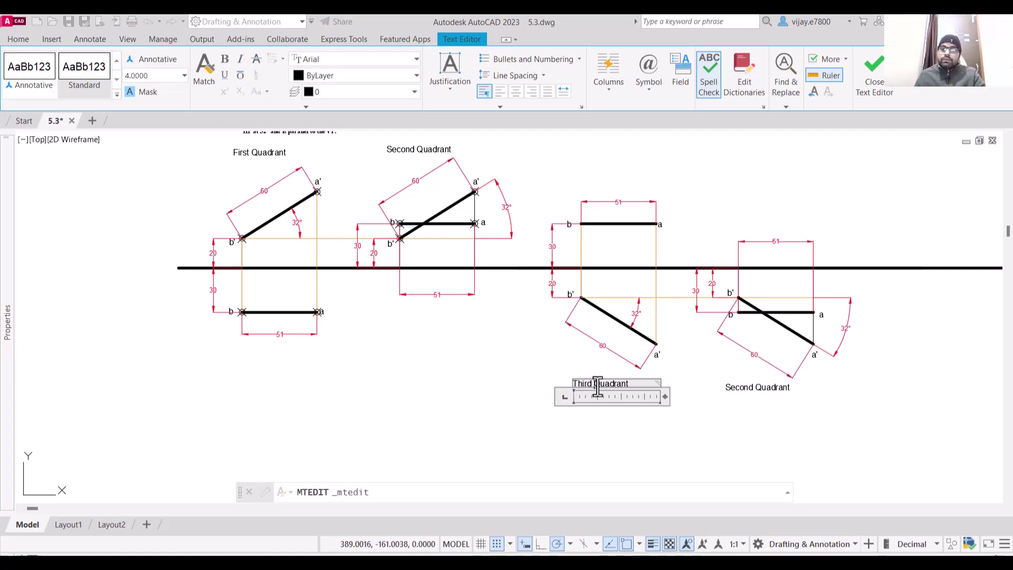
{"action": "left_click", "coordinate": [667, 411]}
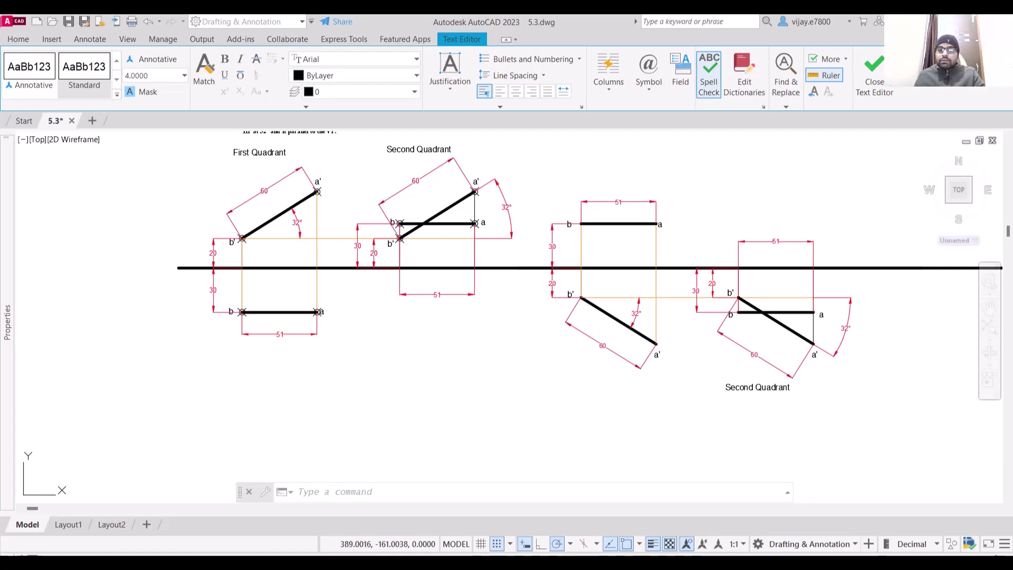
{"action": "double_click", "coordinate": [730, 389]}
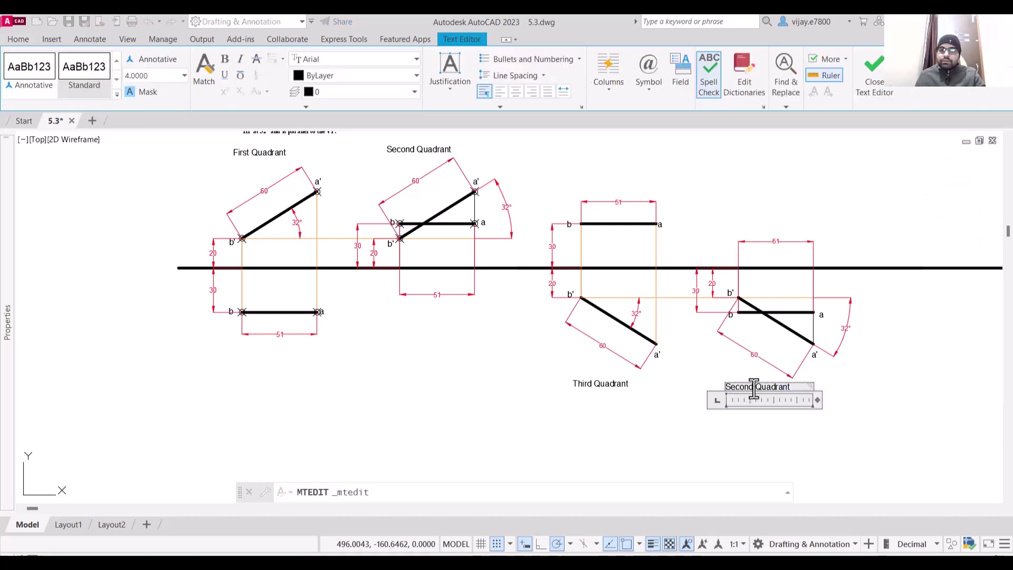
{"action": "key", "text": "BackSpace"}
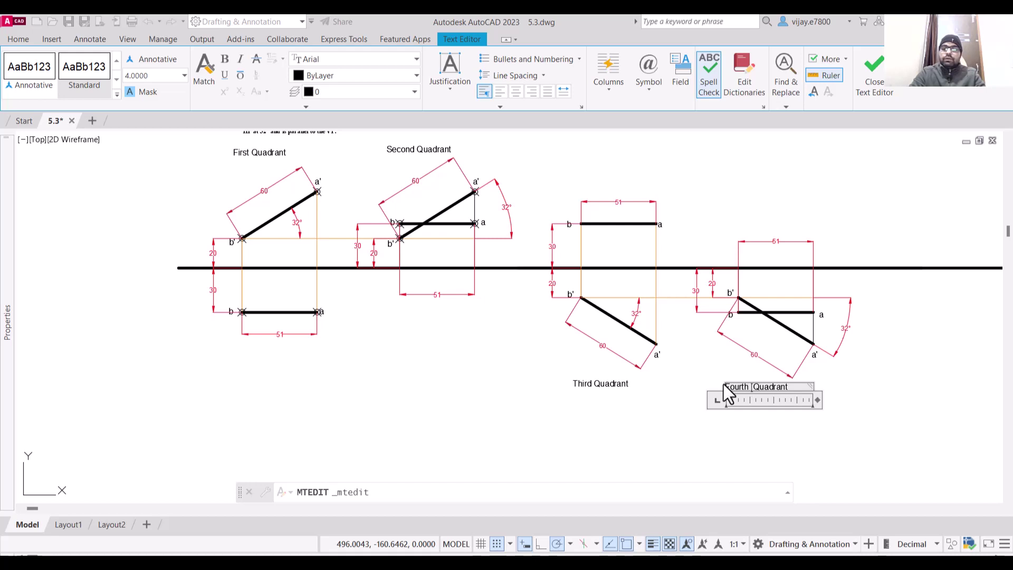
{"action": "left_click", "coordinate": [678, 416]}
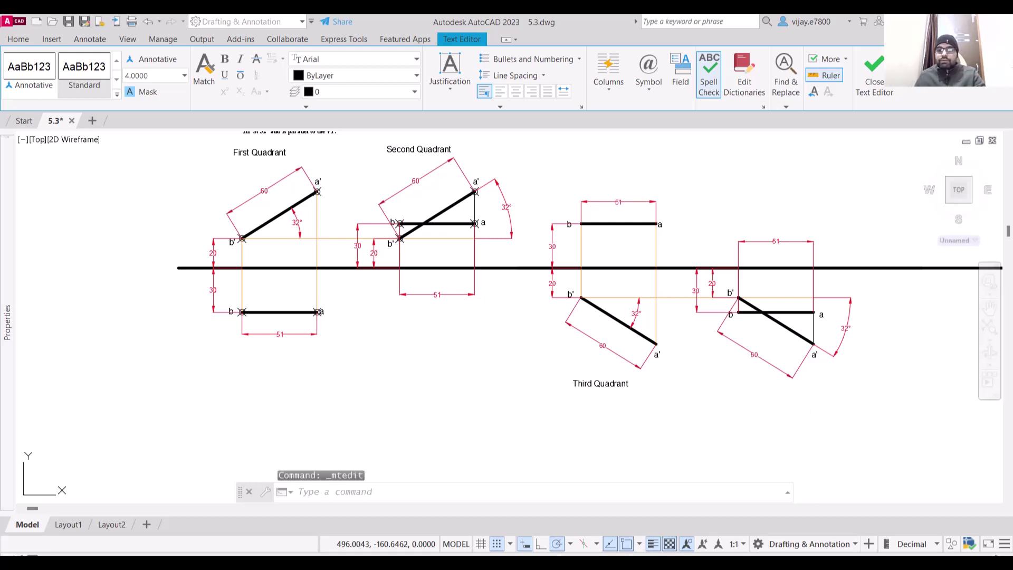
Select both lower labels and grab the Third Quadrant label
{"action": "left_click", "coordinate": [748, 421]}
{"action": "left_click", "coordinate": [624, 387]}
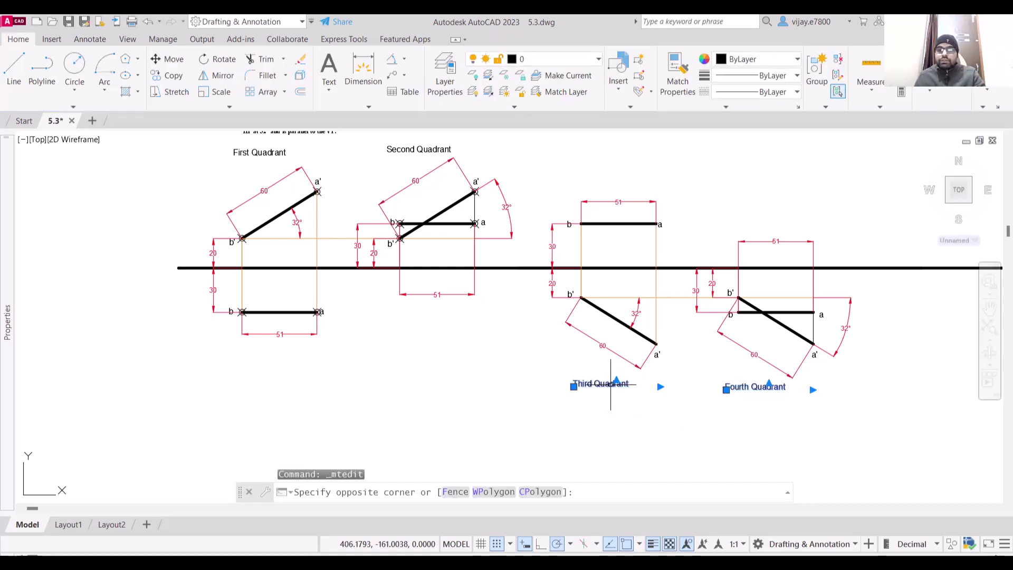
{"action": "left_click", "coordinate": [574, 386]}
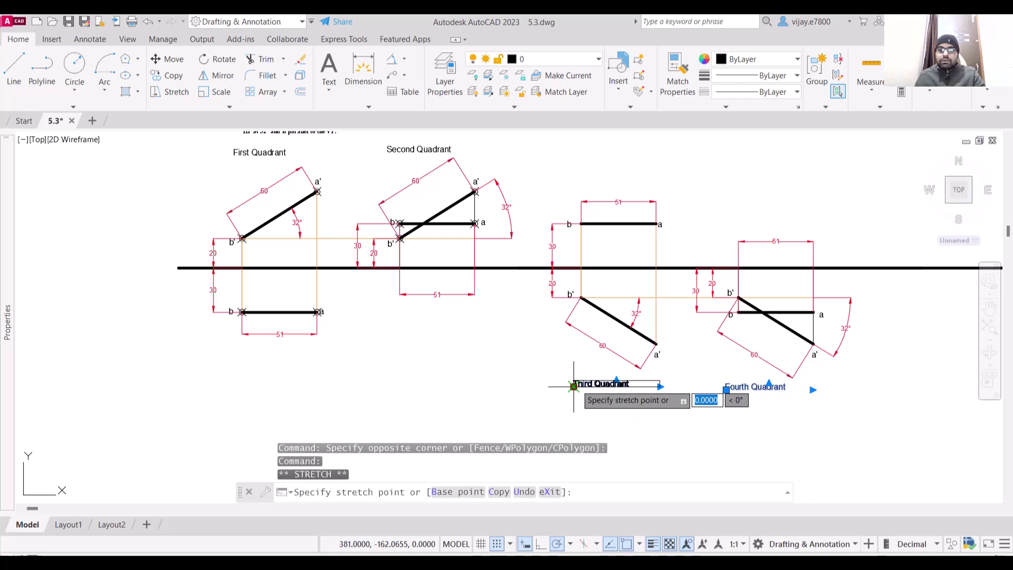
Move the Third and Fourth Quadrant labels above their views
{"action": "left_click", "coordinate": [573, 156]}
{"action": "left_click", "coordinate": [769, 385]}
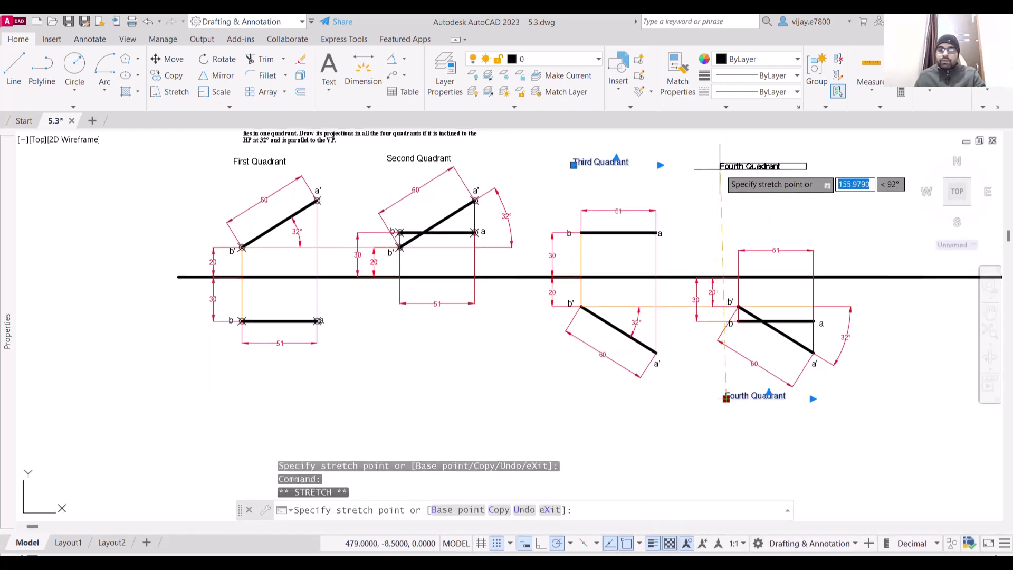
{"action": "left_click", "coordinate": [725, 161]}
{"action": "key", "text": "Escape"}
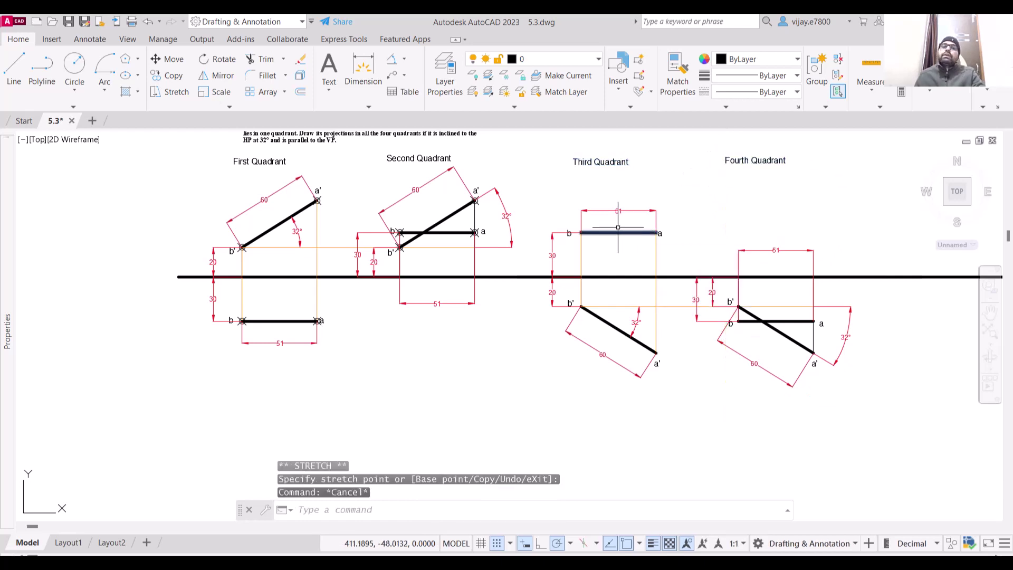
Trim the XY line's excess right end with TR
{"action": "scroll", "coordinate": [594, 238], "scroll_direction": "down", "scroll_amount": 5}
{"action": "scroll", "coordinate": [623, 161], "scroll_direction": "up", "scroll_amount": 4}
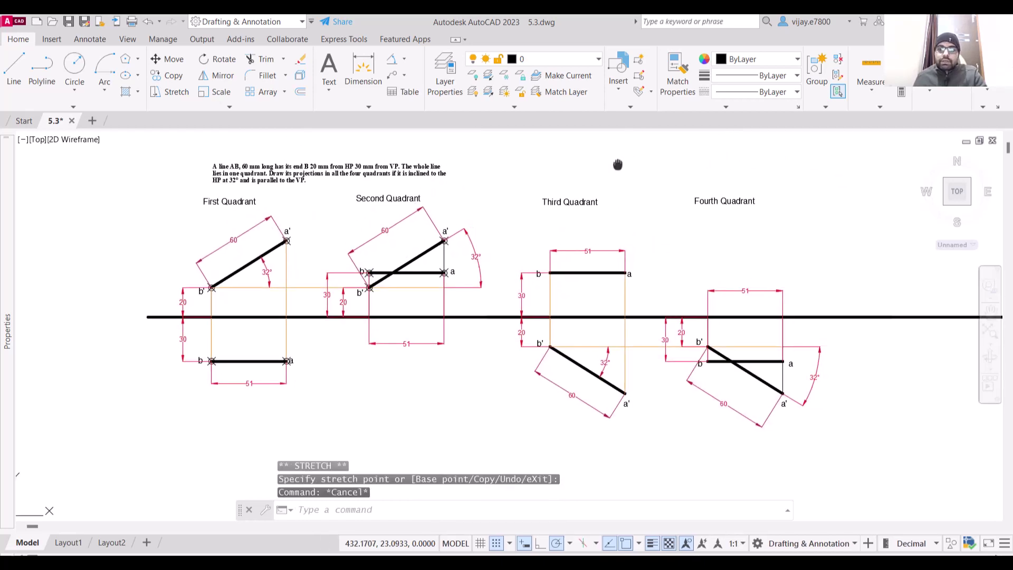
{"action": "middle_click_drag", "start_coordinate": [622, 163], "coordinate": [584, 199]}
{"action": "type", "text": "tr"}
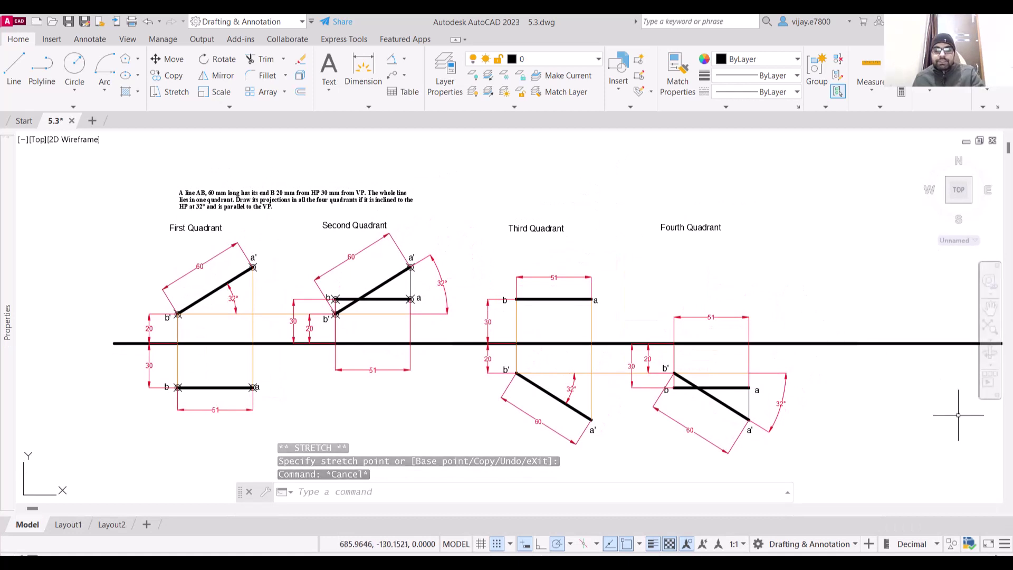
{"action": "key", "text": "Return"}
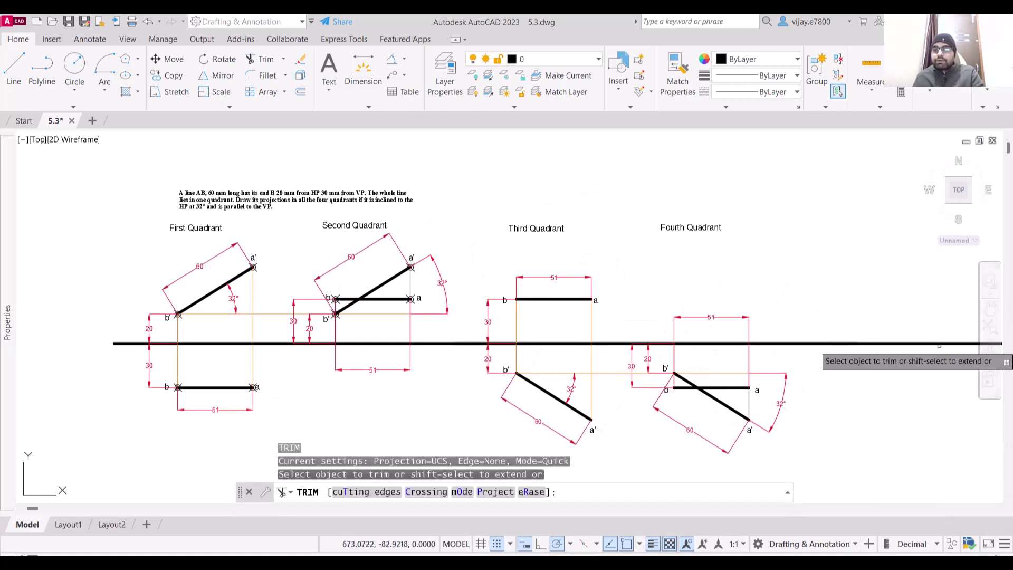
{"action": "left_click", "coordinate": [939, 342]}
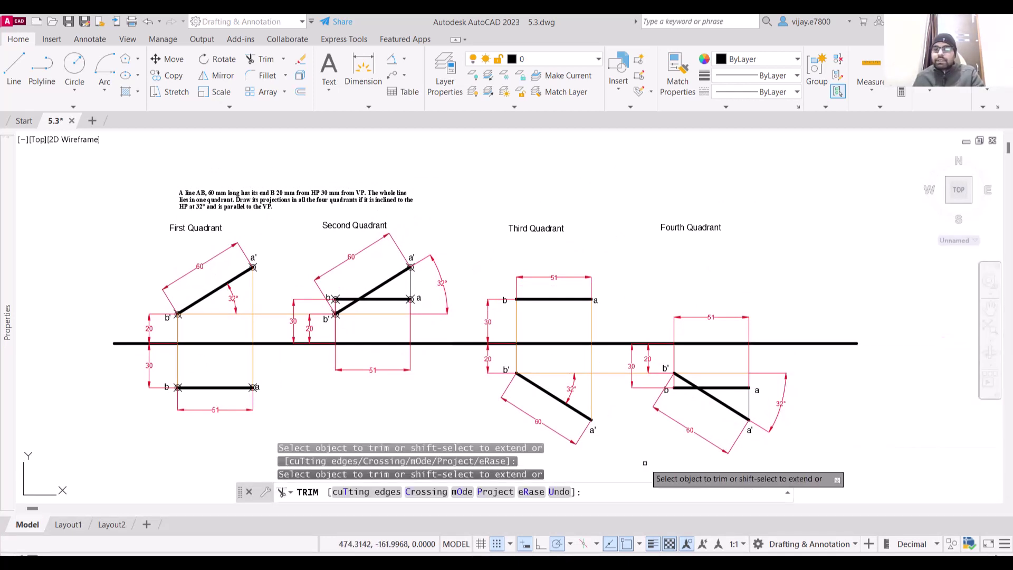
{"action": "key", "text": "Escape"}
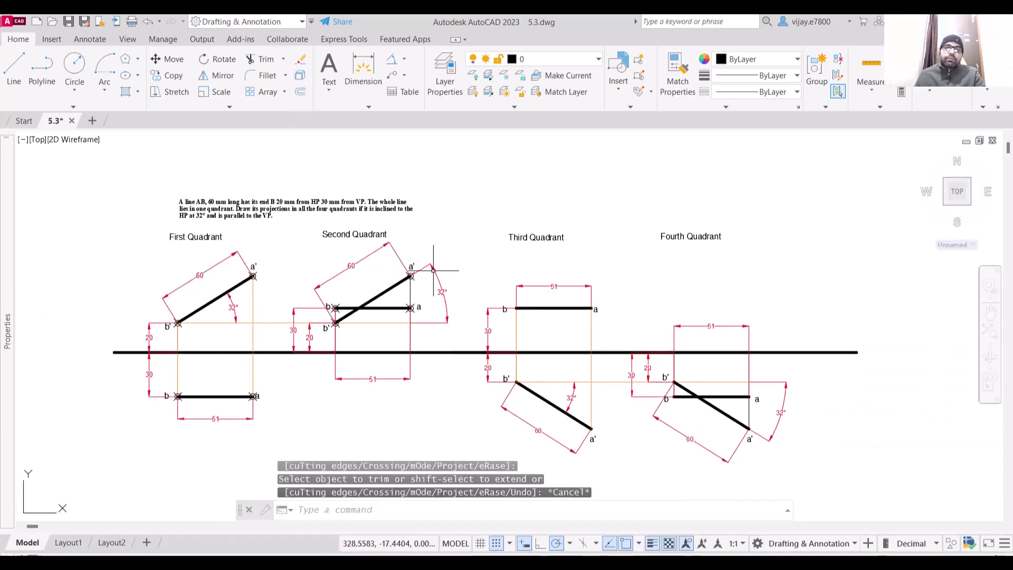
{"action": "double_click", "coordinate": [595, 311]}
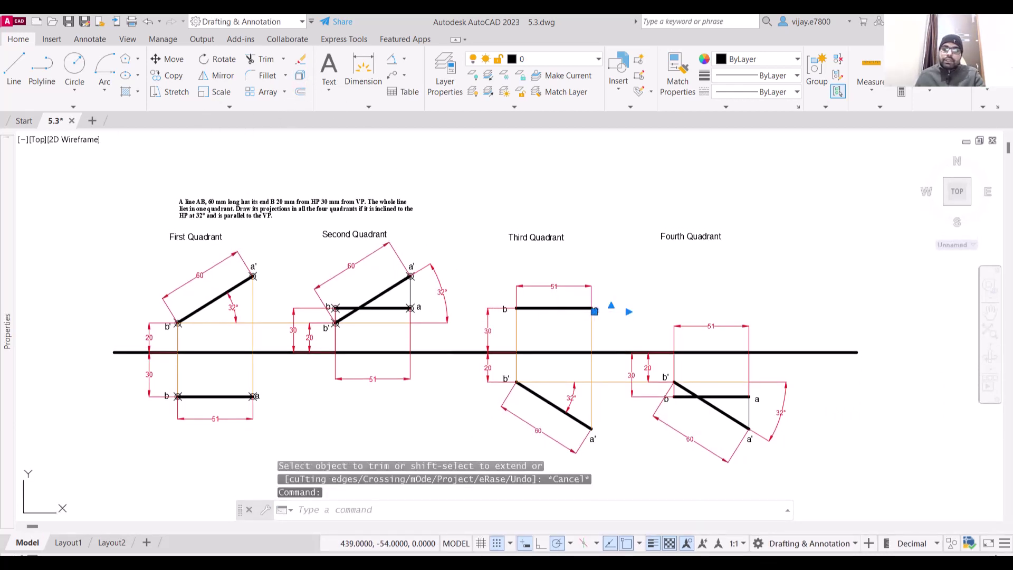
Paste a text copy at the XY line's left end and make it an X label of height 6
{"action": "left_click", "coordinate": [98, 359]}
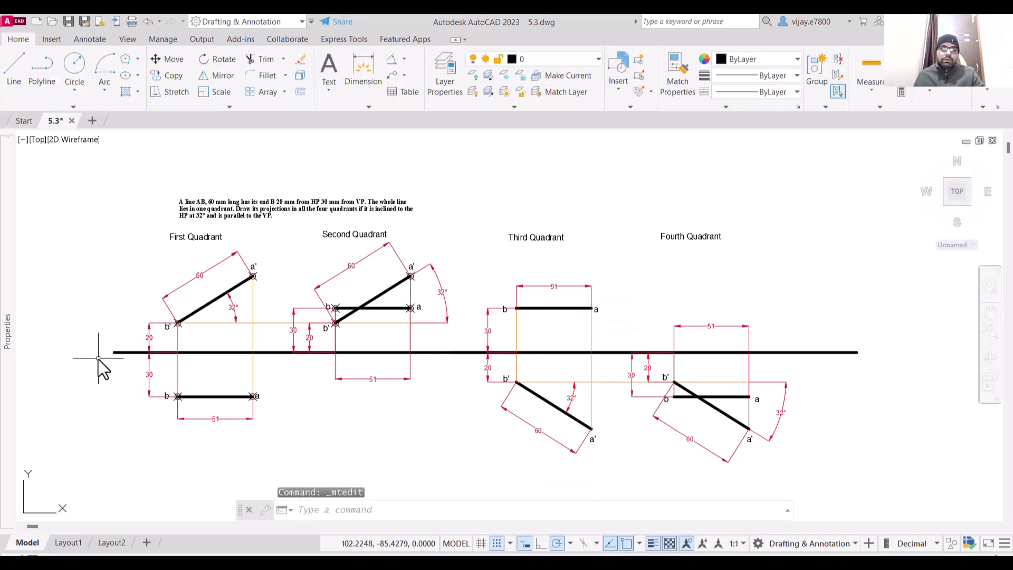
{"action": "left_click", "coordinate": [99, 361]}
{"action": "type", "text": "First Quadrant"}
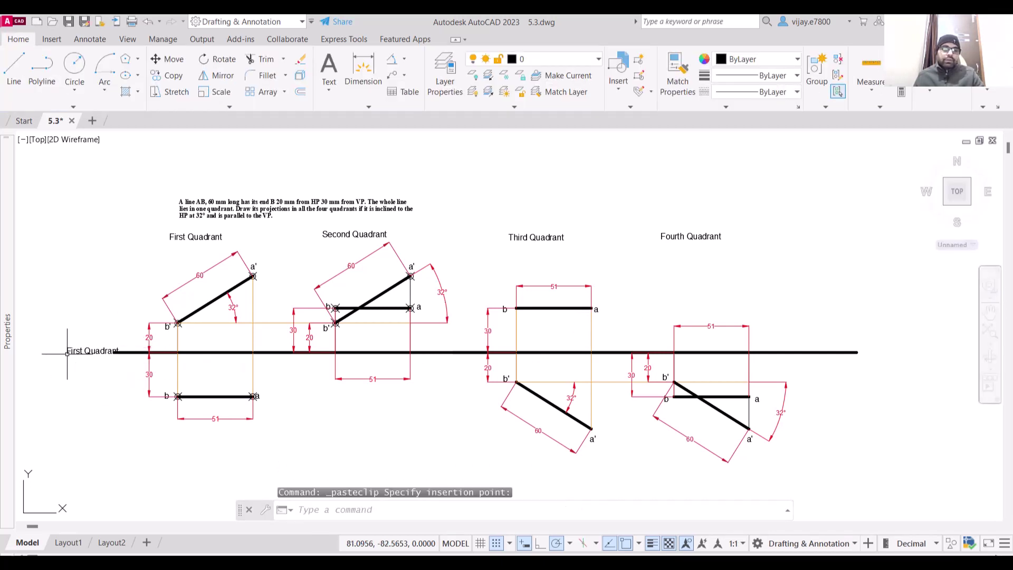
{"action": "left_click", "coordinate": [64, 353]}
{"action": "double_click", "coordinate": [101, 362]}
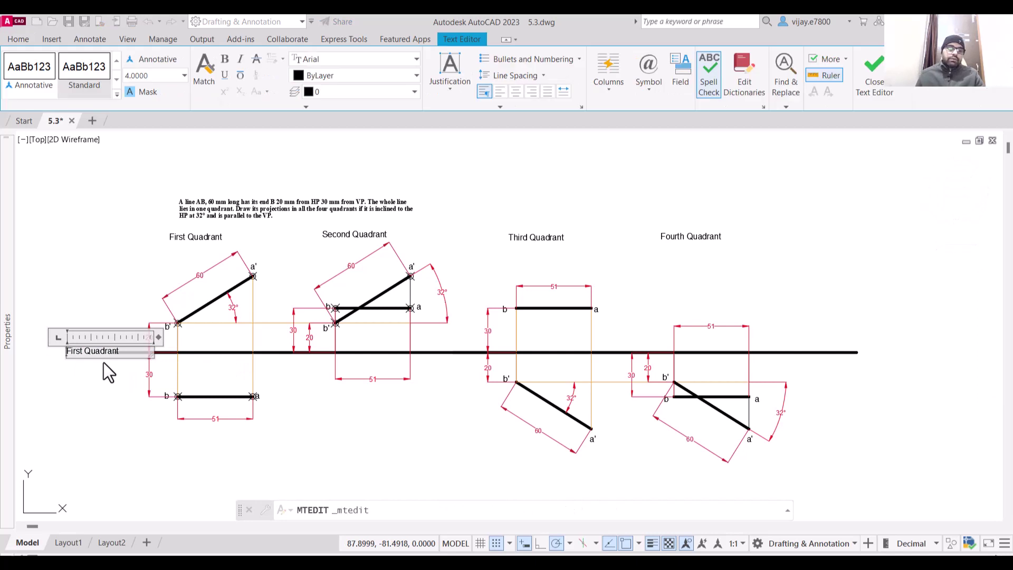
{"action": "type", "text": "X"}
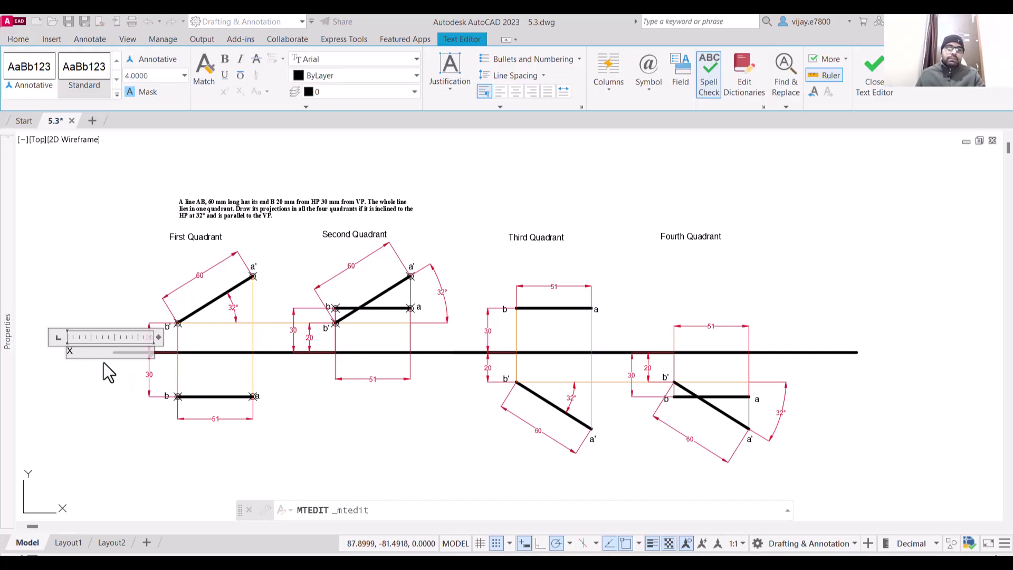
{"action": "key", "text": "ctrl+a"}
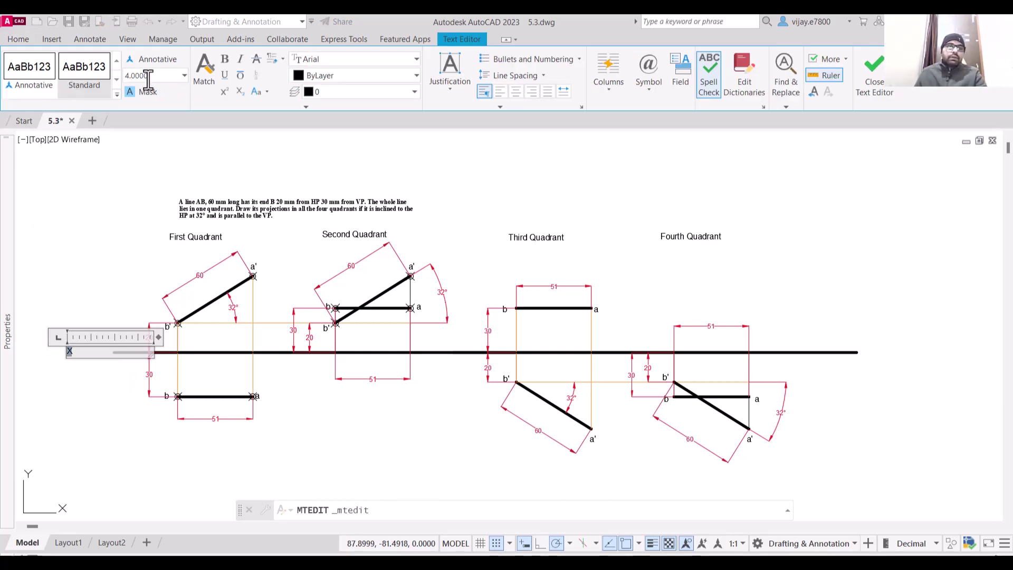
{"action": "type", "text": "6"}
{"action": "key", "text": "Return"}
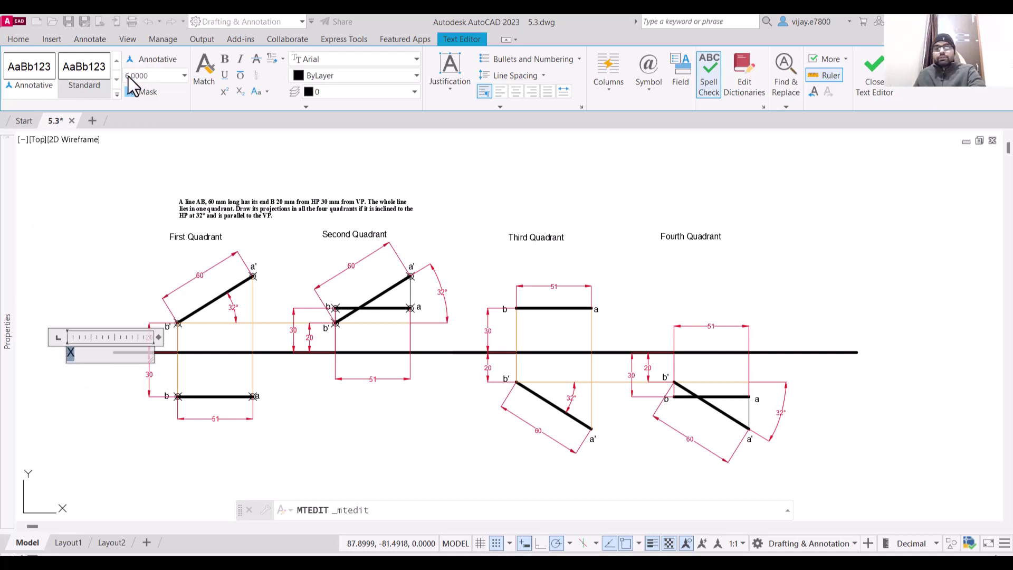
{"action": "mouse_move", "coordinate": [10, 219]}
{"action": "left_click", "coordinate": [405, 165]}
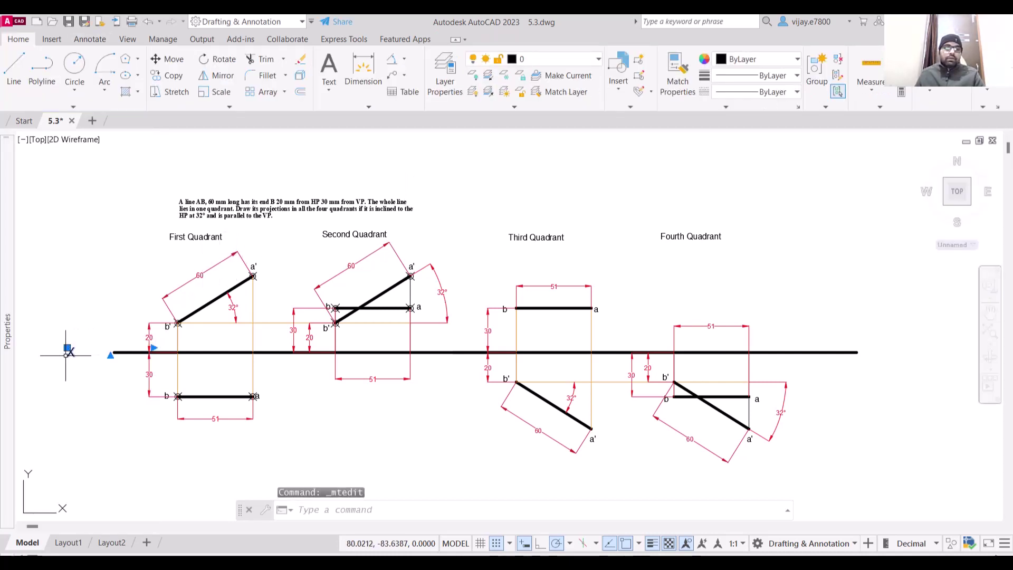
Copy the X label to the XY line's right end and change its text to Y
{"action": "left_click", "coordinate": [66, 354]}
{"action": "left_click", "coordinate": [67, 347]}
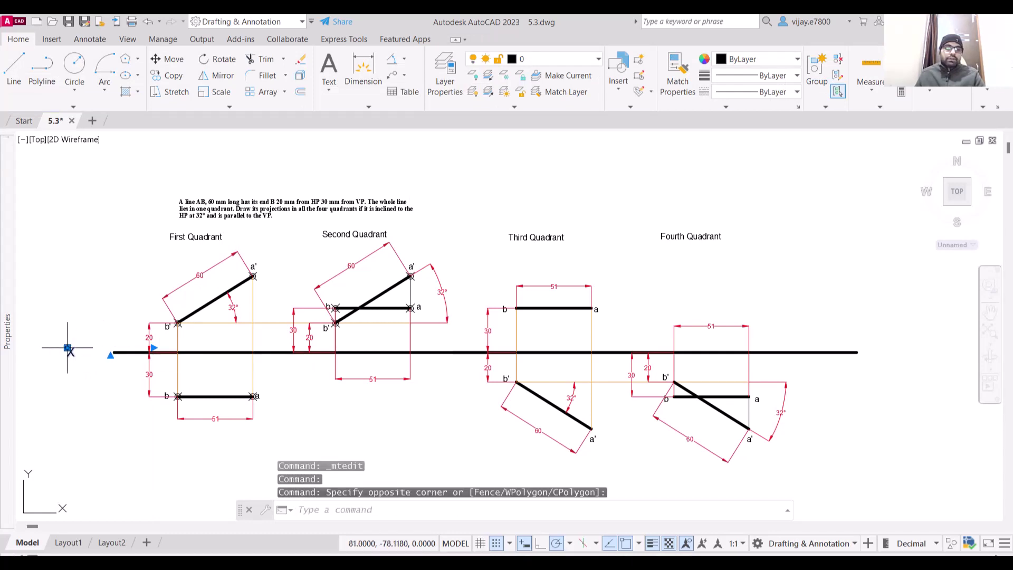
{"action": "left_click", "coordinate": [67, 347]}
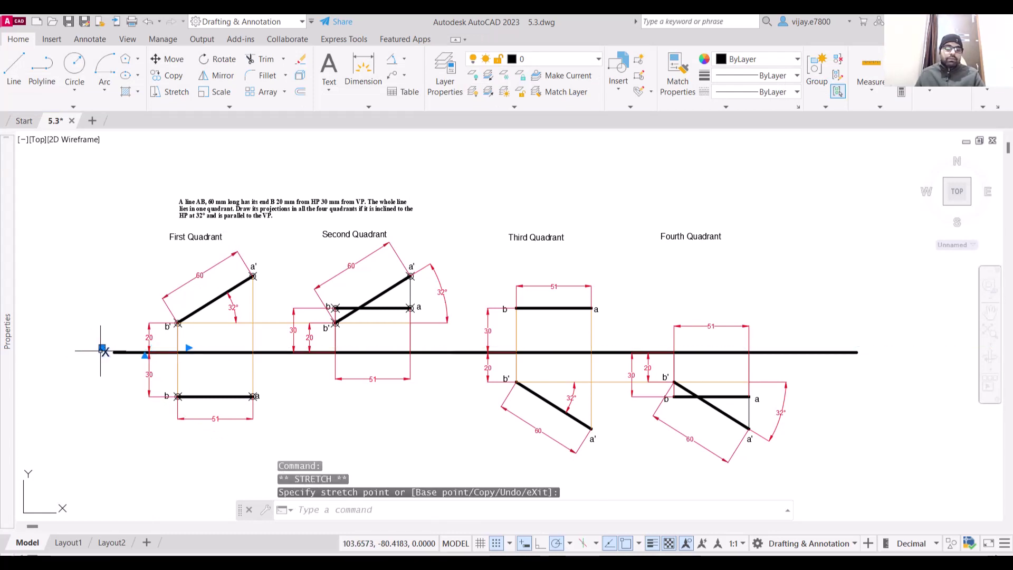
{"action": "key", "text": "ctrl+c"}
{"action": "left_click", "coordinate": [860, 340]}
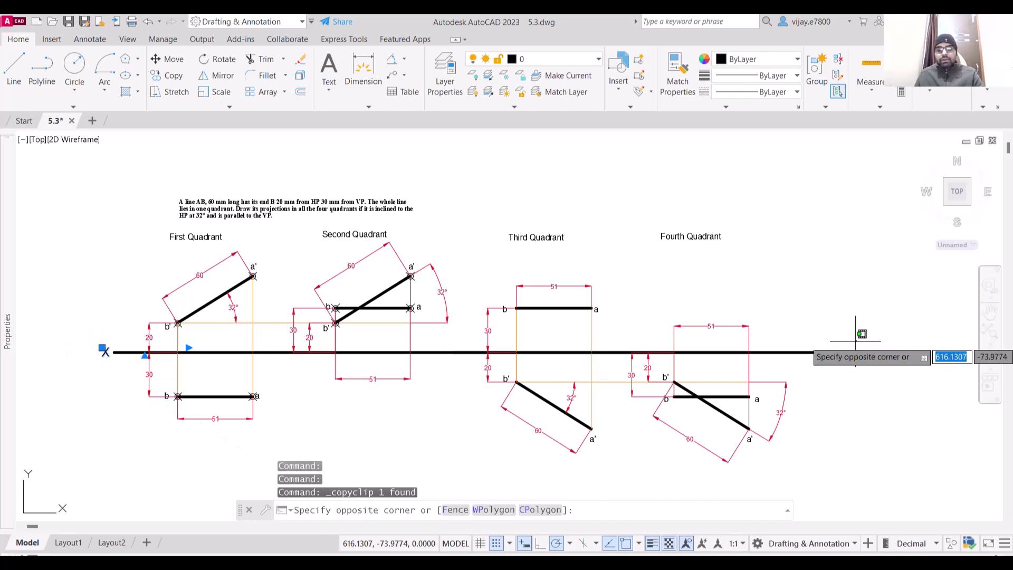
{"action": "key", "text": "ctrl+v"}
{"action": "left_click", "coordinate": [865, 352]}
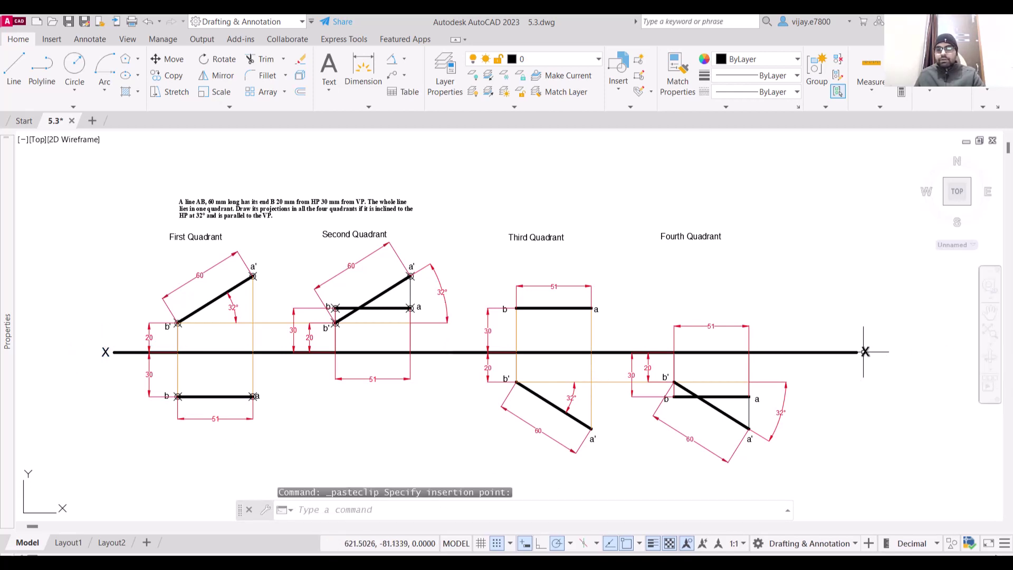
{"action": "double_click", "coordinate": [864, 352]}
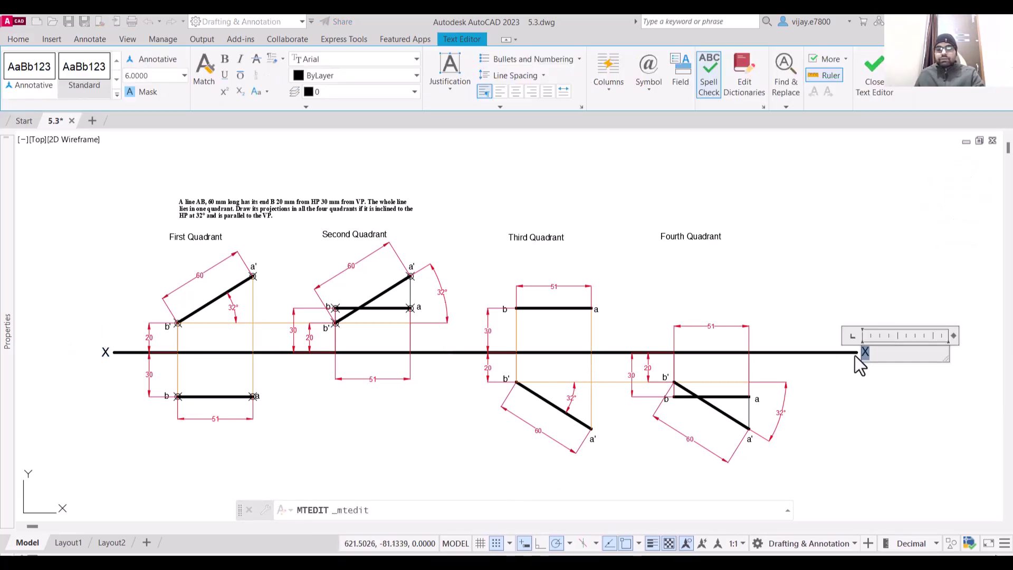
{"action": "type", "text": "Y"}
{"action": "left_click", "coordinate": [840, 280]}
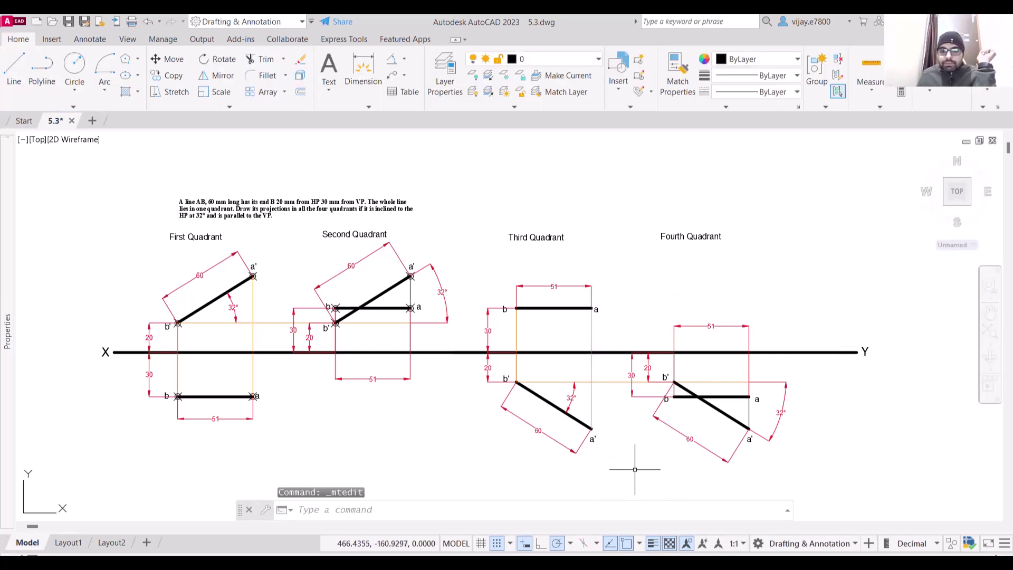
Use PTYPE to switch the a, b, a', b' point markers to a smaller cross style
{"action": "scroll", "coordinate": [360, 376], "scroll_direction": "up", "scroll_amount": 2}
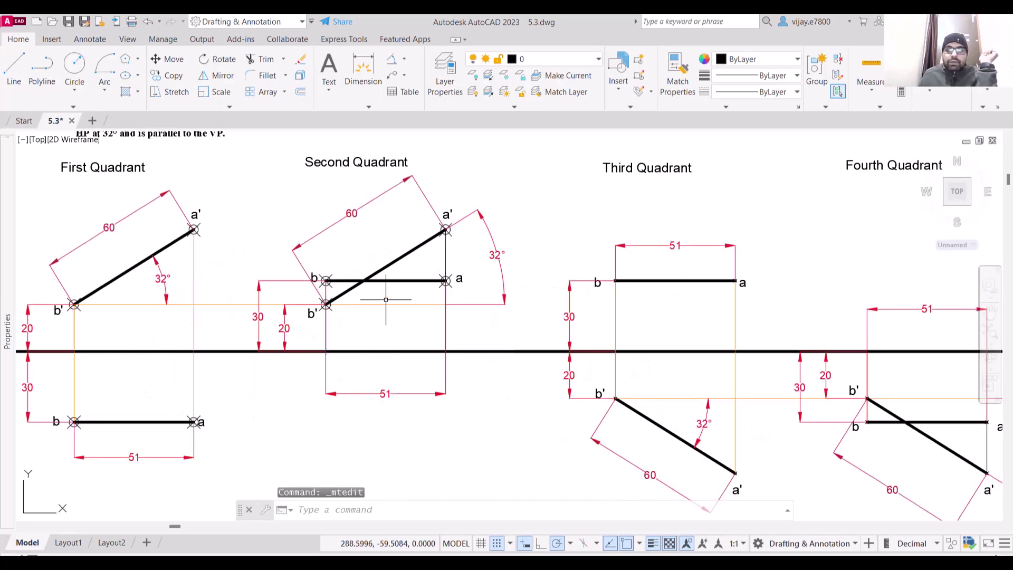
{"action": "scroll", "coordinate": [685, 296], "scroll_direction": "up", "scroll_amount": 2}
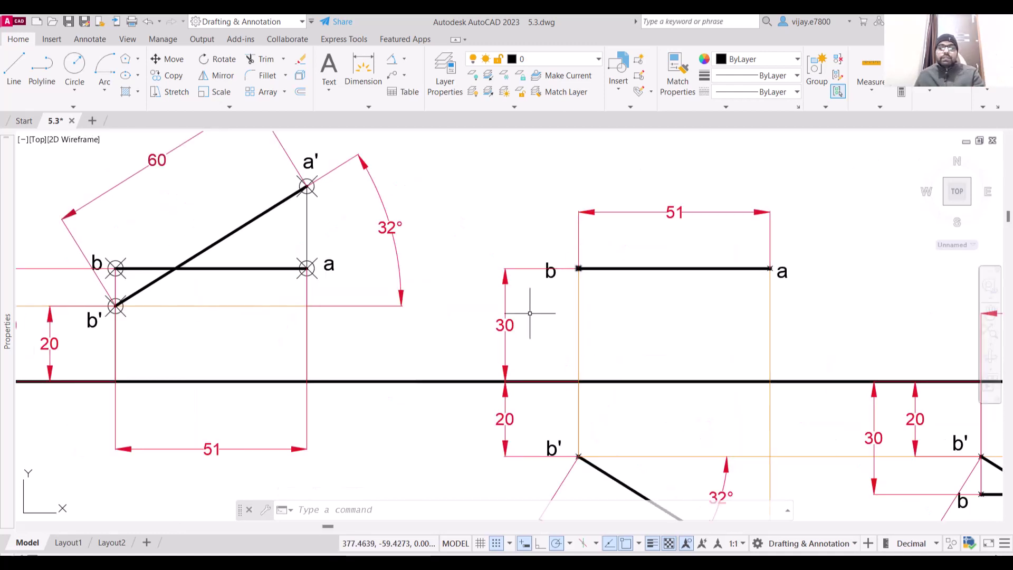
{"action": "type", "text": "ptype"}
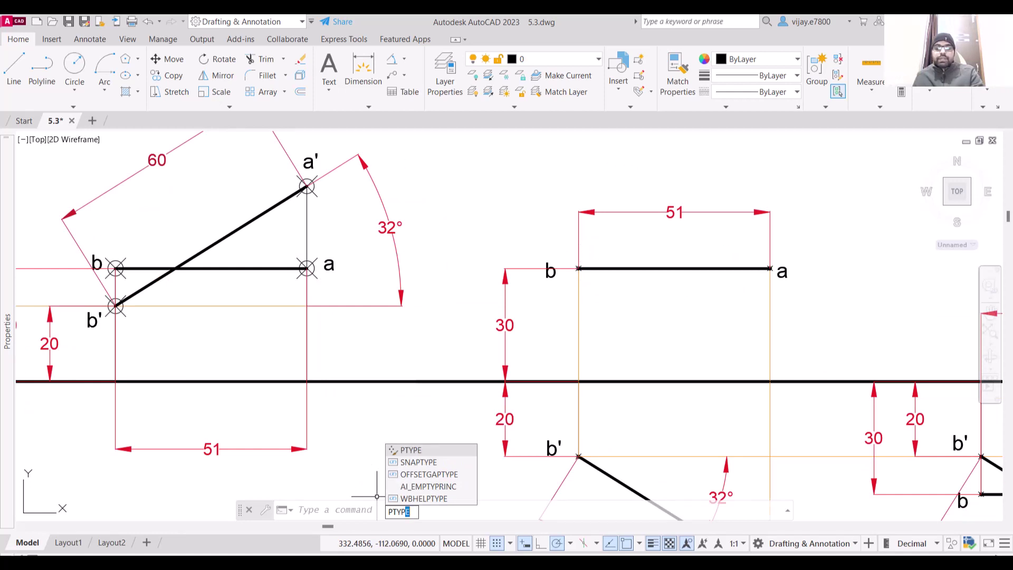
{"action": "key", "text": "Return"}
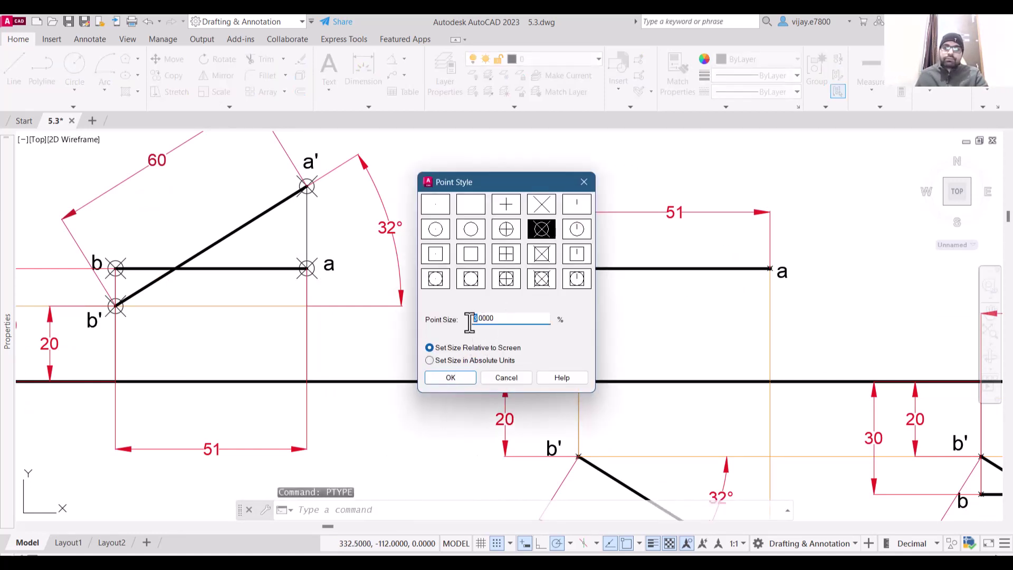
{"action": "left_click", "coordinate": [466, 378]}
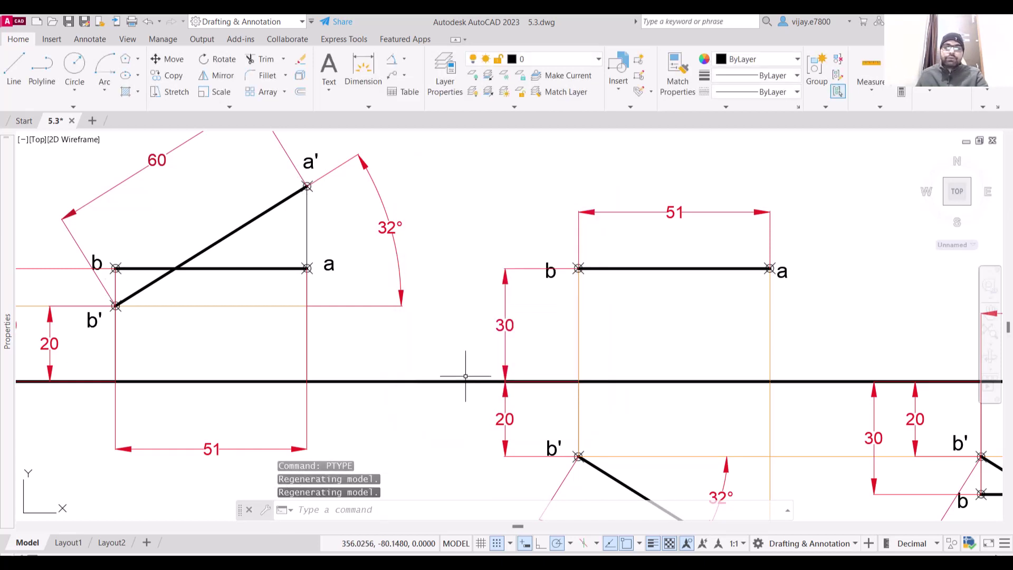
{"action": "scroll", "coordinate": [598, 296], "scroll_direction": "down", "scroll_amount": 3}
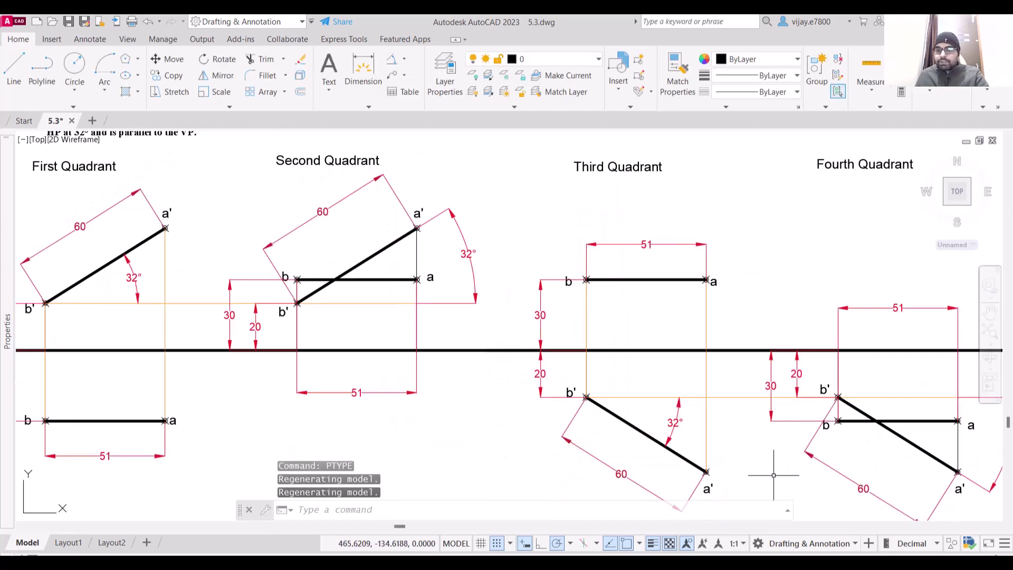
{"action": "middle_click_drag", "start_coordinate": [766, 471], "coordinate": [730, 397]}
{"action": "scroll", "coordinate": [730, 399], "scroll_direction": "down", "scroll_amount": 2}
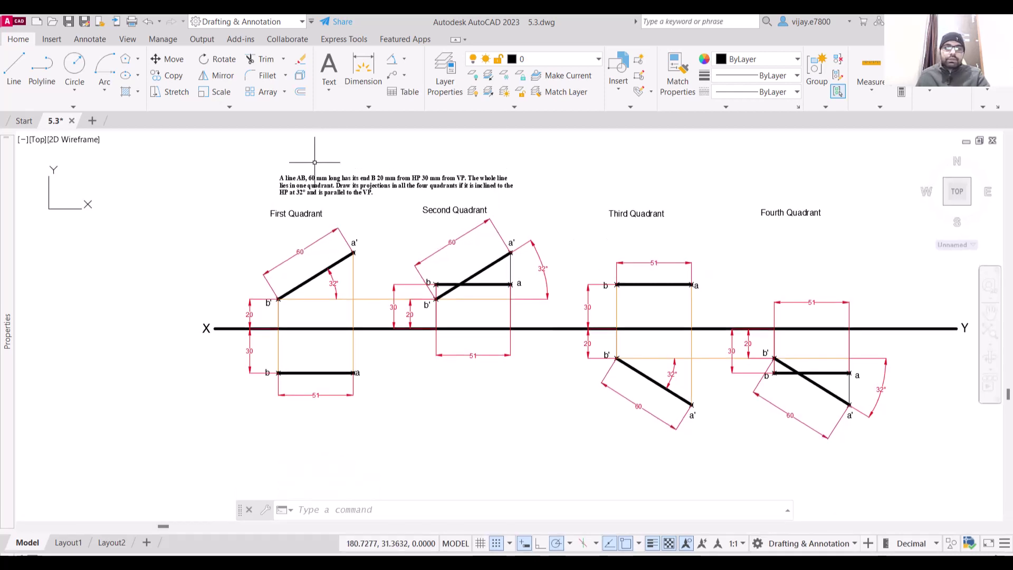
Set the whole problem statement's text height to 5, discarding an accidental edit first
{"action": "left_click", "coordinate": [315, 185]}
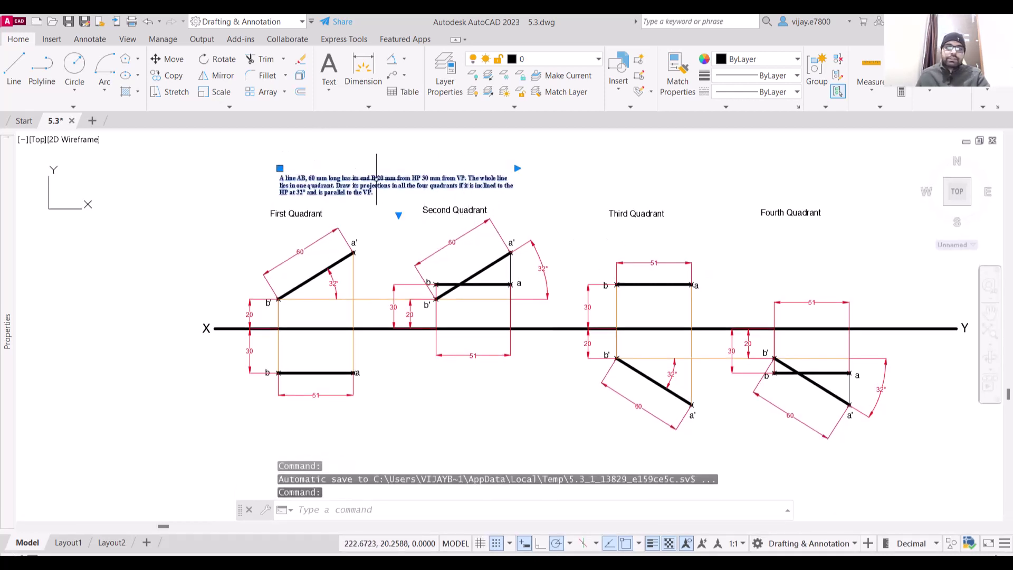
{"action": "double_click", "coordinate": [380, 193]}
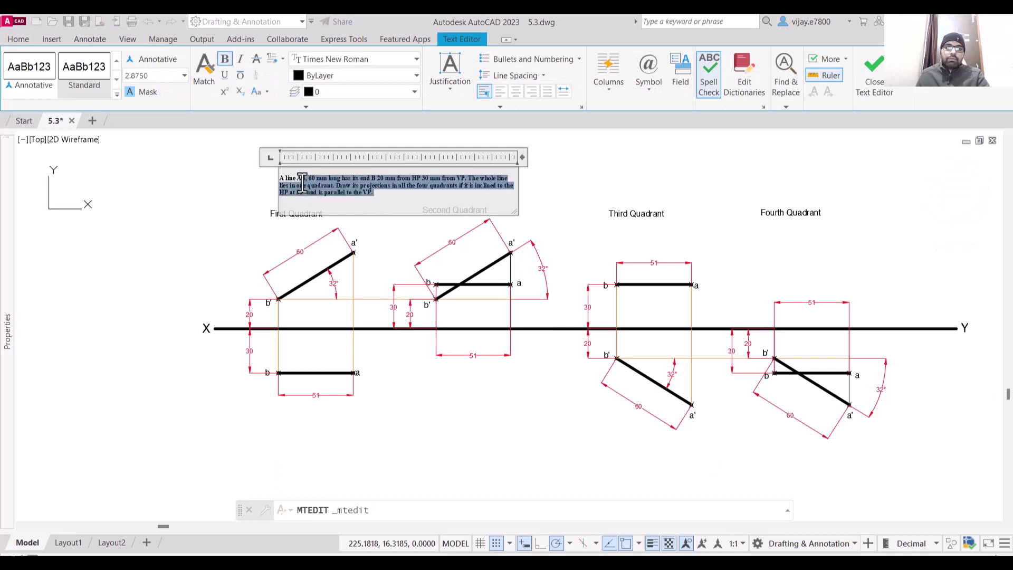
{"action": "type", "text": "4"}
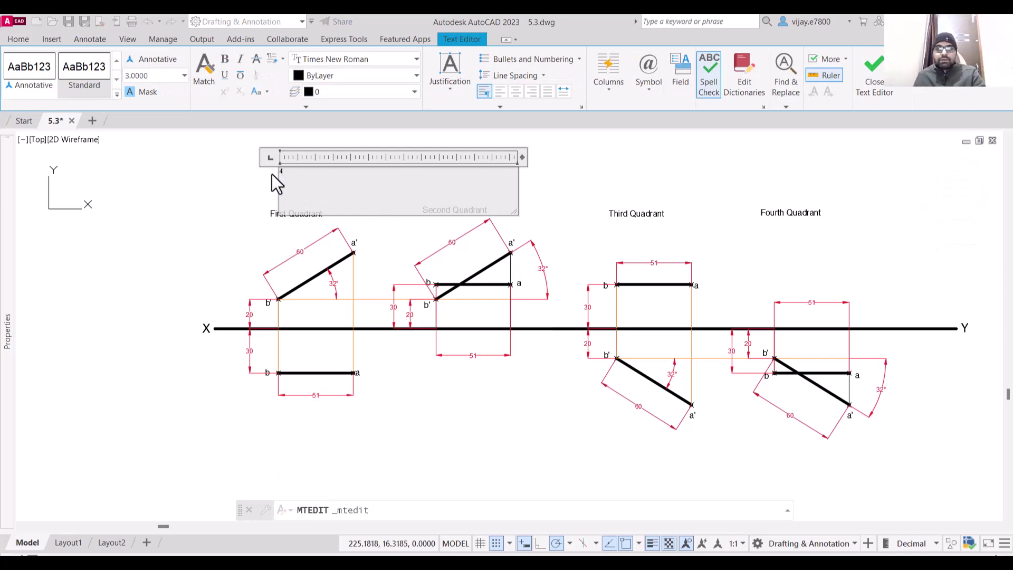
{"action": "key", "text": "Escape"}
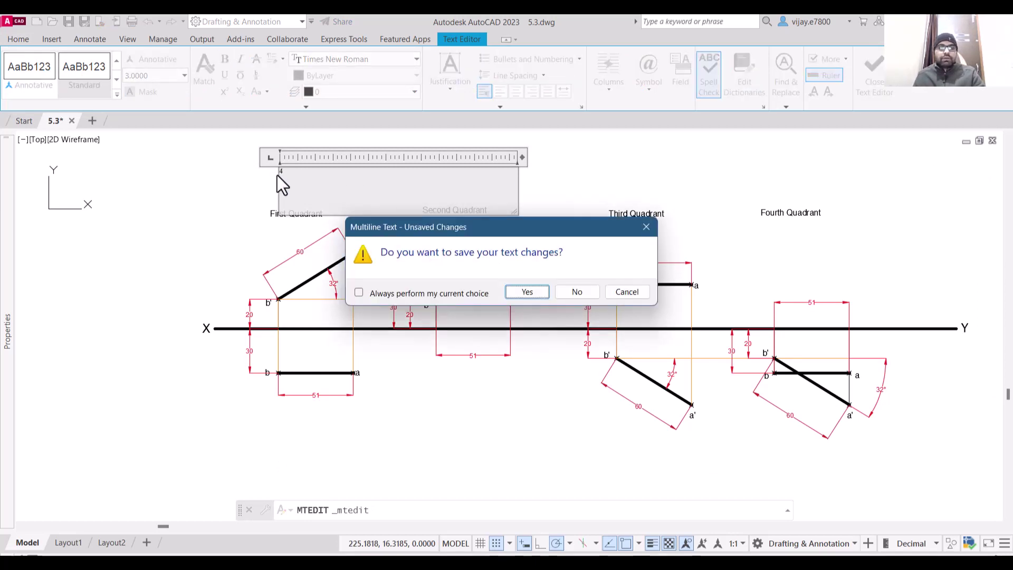
{"action": "left_click", "coordinate": [581, 294]}
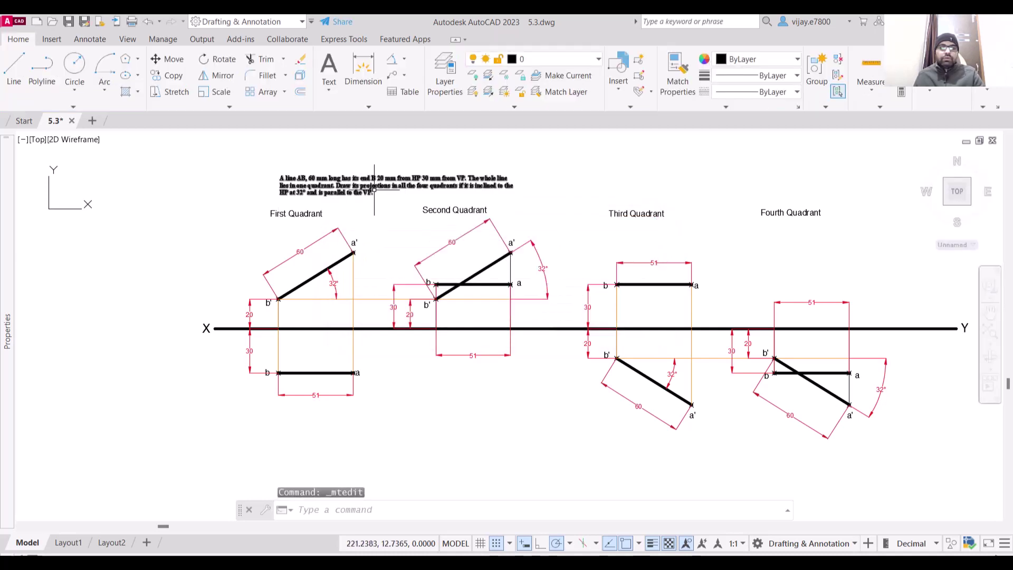
{"action": "key", "text": "Return"}
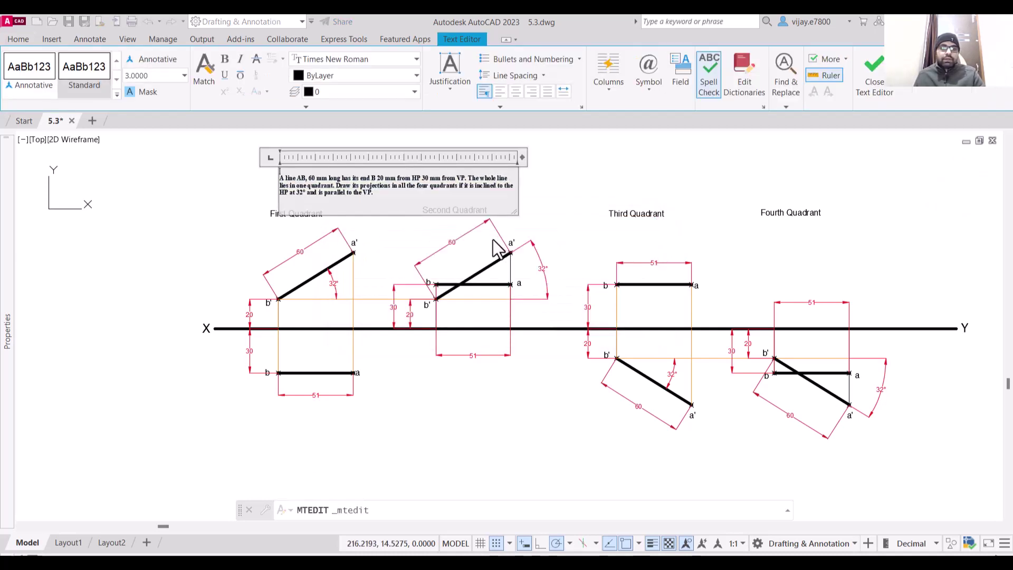
{"action": "key", "text": "ctrl+a"}
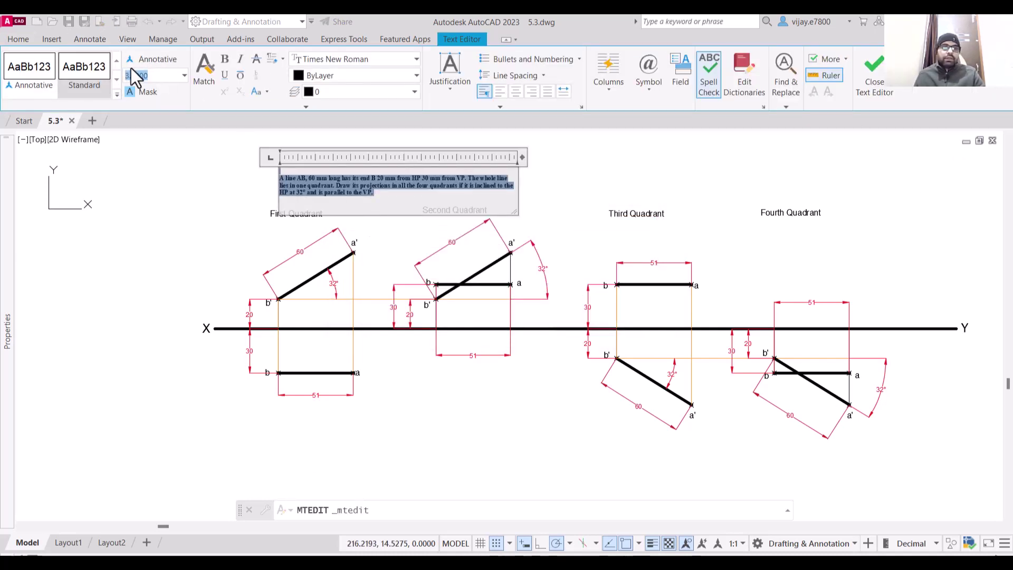
{"action": "type", "text": "5"}
{"action": "key", "text": "Return"}
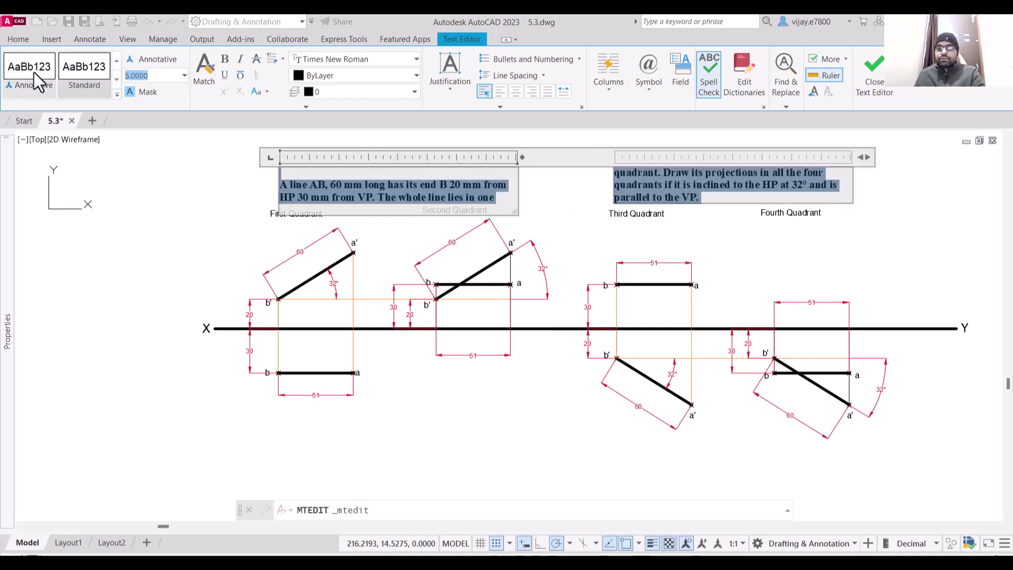
{"action": "left_click", "coordinate": [69, 184]}
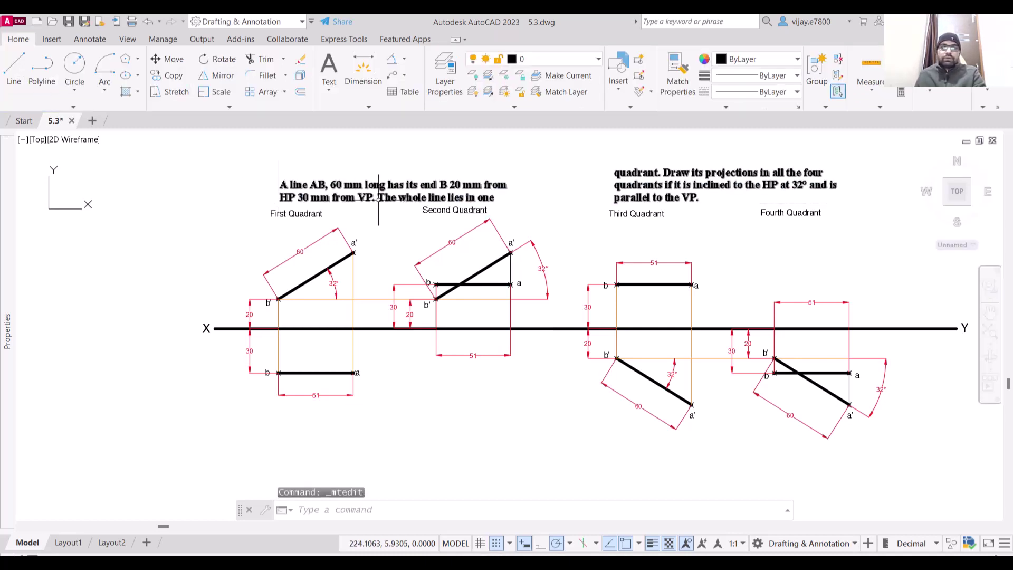
Widen the problem statement's text box so it fits on two lines across the drawing
{"action": "left_click", "coordinate": [518, 167]}
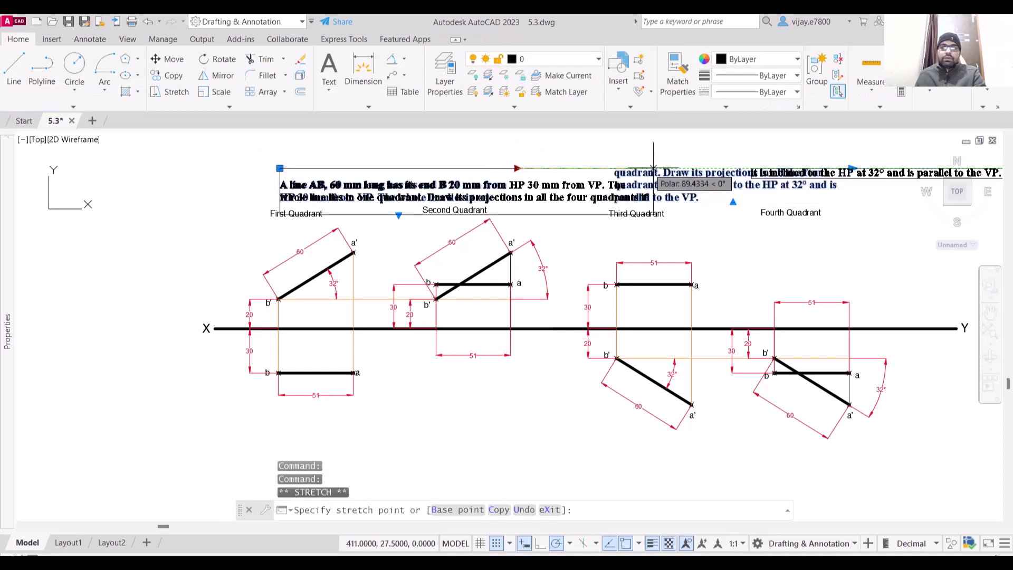
{"action": "left_click", "coordinate": [841, 167]}
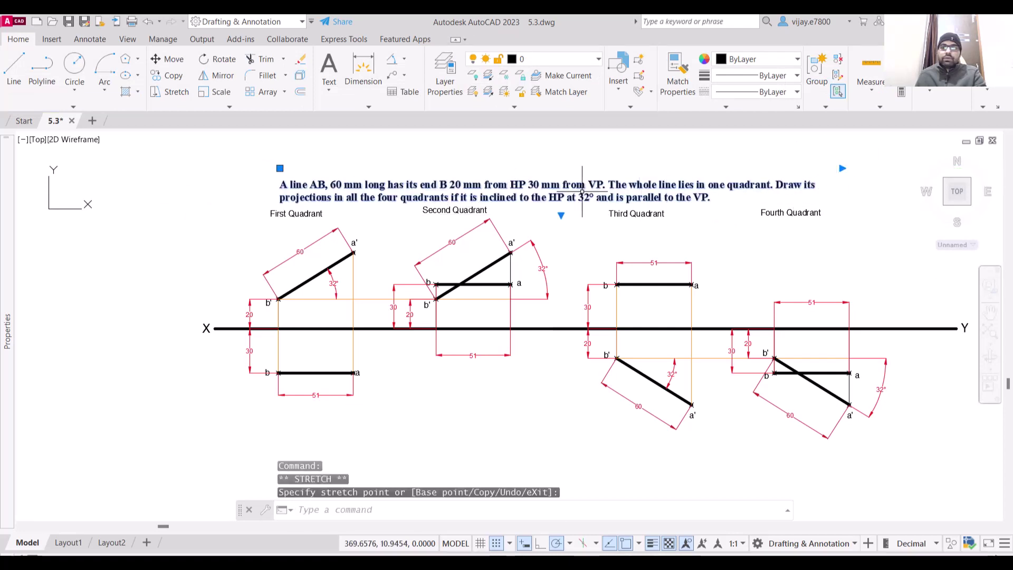
{"action": "key", "text": "Escape"}
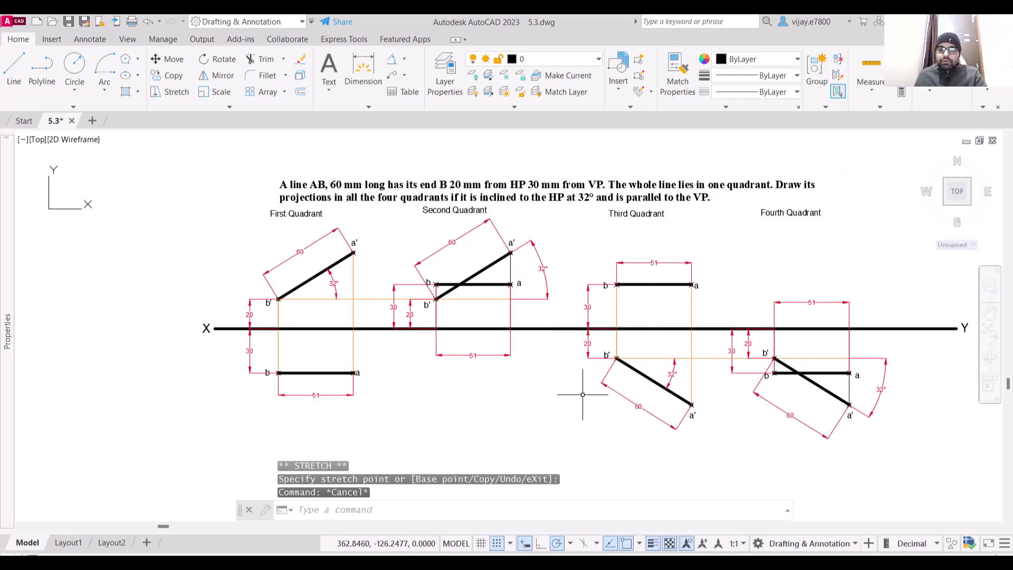
{"action": "scroll", "coordinate": [543, 401], "scroll_direction": "up", "scroll_amount": 3}
{"action": "scroll", "coordinate": [544, 396], "scroll_direction": "down", "scroll_amount": 3}
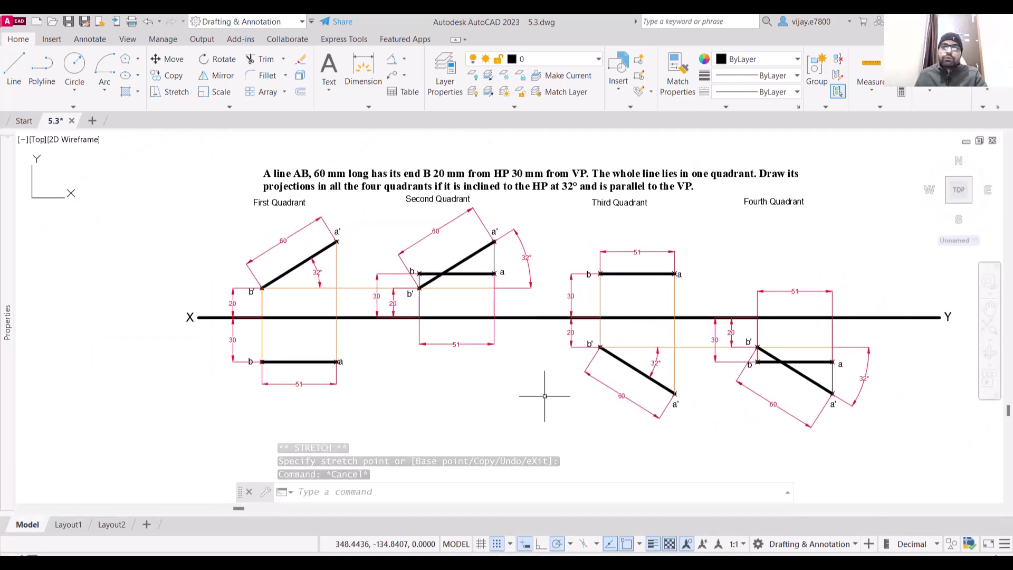
{"action": "scroll", "coordinate": [580, 289], "scroll_direction": "down", "scroll_amount": 2}
{"action": "scroll", "coordinate": [578, 290], "scroll_direction": "up", "scroll_amount": 2}
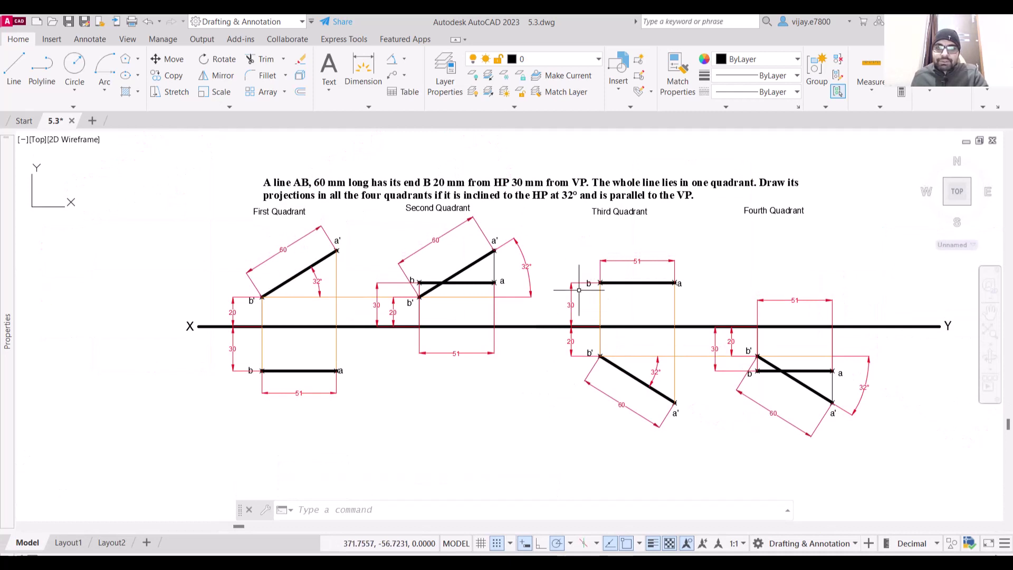